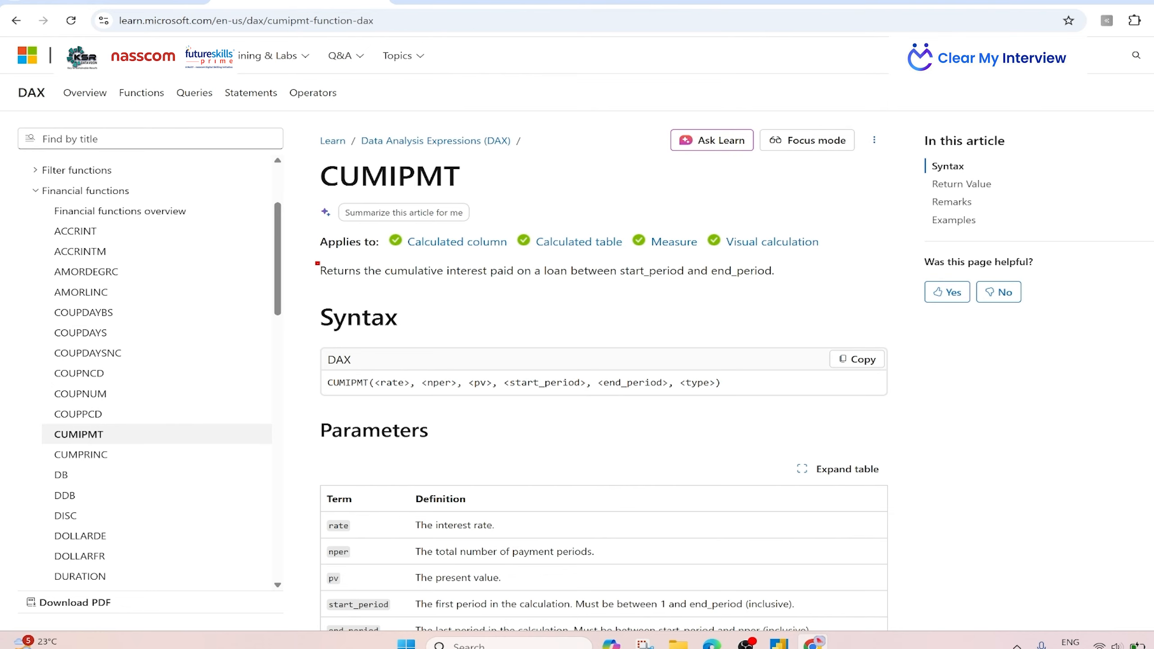
Examine the description, syntax arguments and parameter definitions in the CUMIPMT article, marking the key passages on screen.
{"action": "mouse_move", "coordinate": [317, 263]}
{"action": "left_mouse_down"}
{"action": "mouse_move", "coordinate": [327, 279]}
{"action": "mouse_move", "coordinate": [446, 284]}
{"action": "mouse_move", "coordinate": [554, 273]}
{"action": "mouse_move", "coordinate": [792, 280]}
{"action": "left_mouse_up"}
{"action": "scroll", "coordinate": [644, 266], "scroll_direction": "down", "scroll_amount": 3}
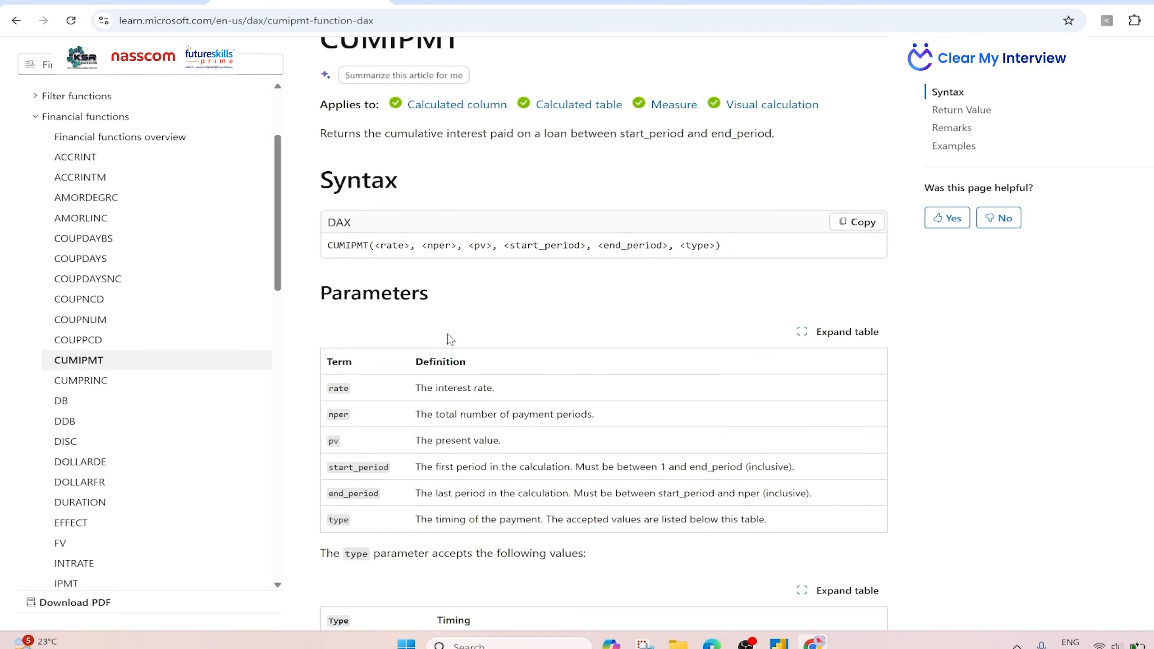
{"action": "key", "text": "ctrl+2"}
{"action": "mouse_move", "coordinate": [368, 234]}
{"action": "left_mouse_down"}
{"action": "mouse_move", "coordinate": [502, 260]}
{"action": "mouse_move", "coordinate": [570, 260]}
{"action": "left_mouse_up"}
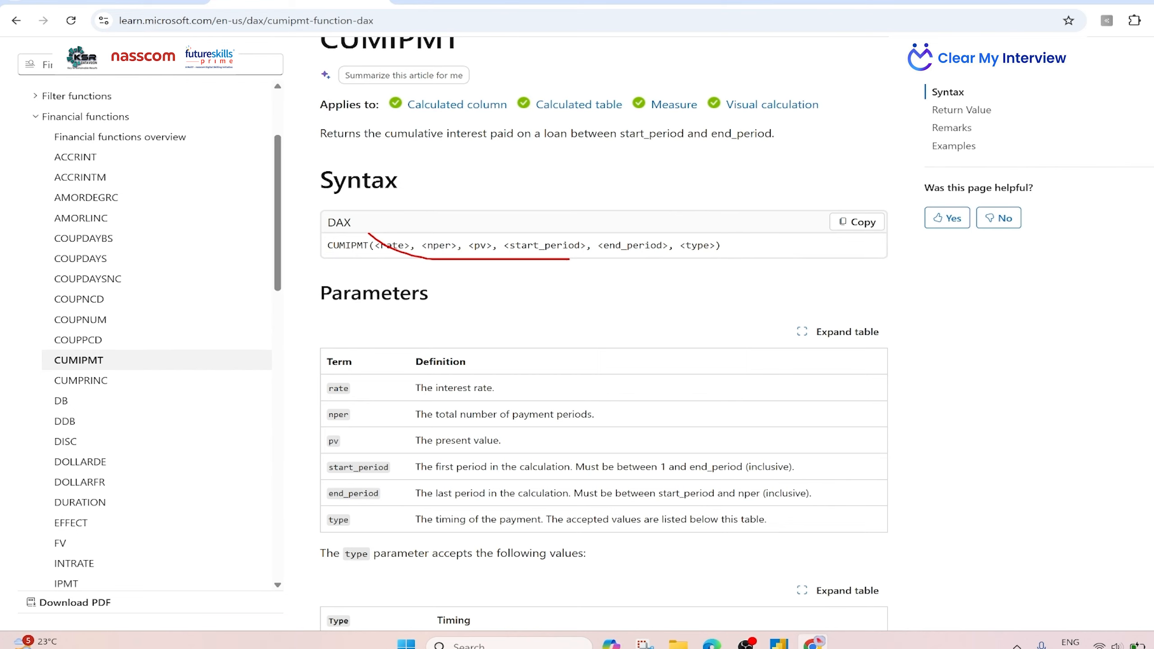
{"action": "key", "text": "e"}
{"action": "mouse_move", "coordinate": [367, 234]}
{"action": "left_mouse_down"}
{"action": "mouse_move", "coordinate": [548, 257]}
{"action": "mouse_move", "coordinate": [731, 256]}
{"action": "left_mouse_up"}
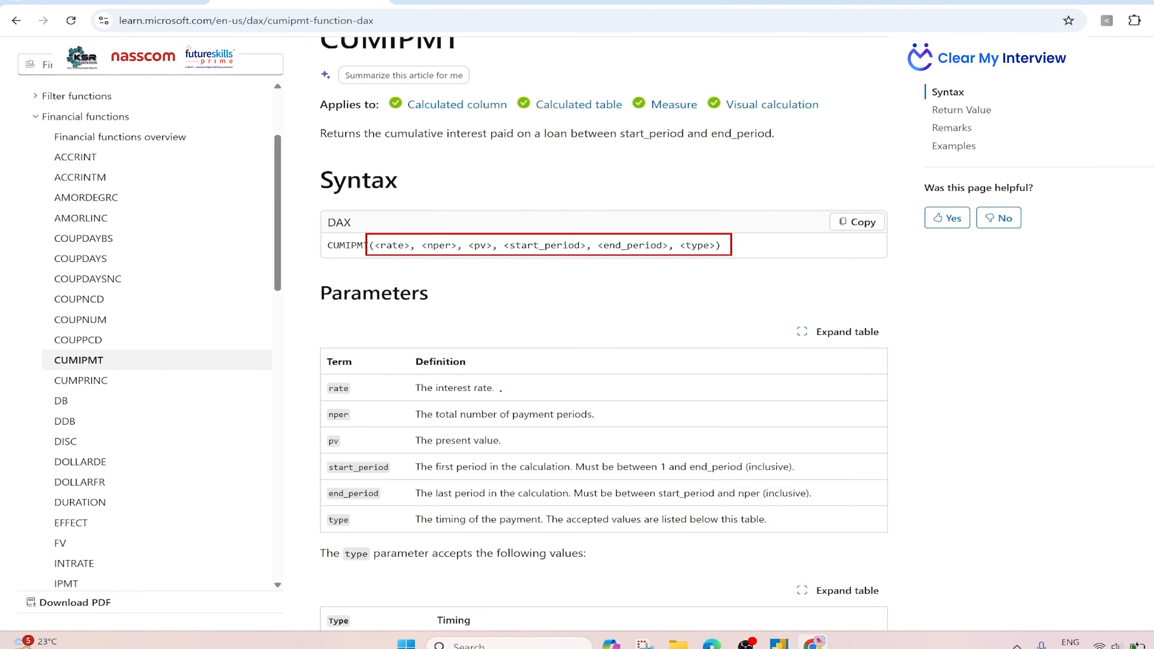
{"action": "left_click_drag", "start_coordinate": [501, 390], "coordinate": [558, 368]}
{"action": "left_click_drag", "start_coordinate": [459, 383], "coordinate": [504, 355]}
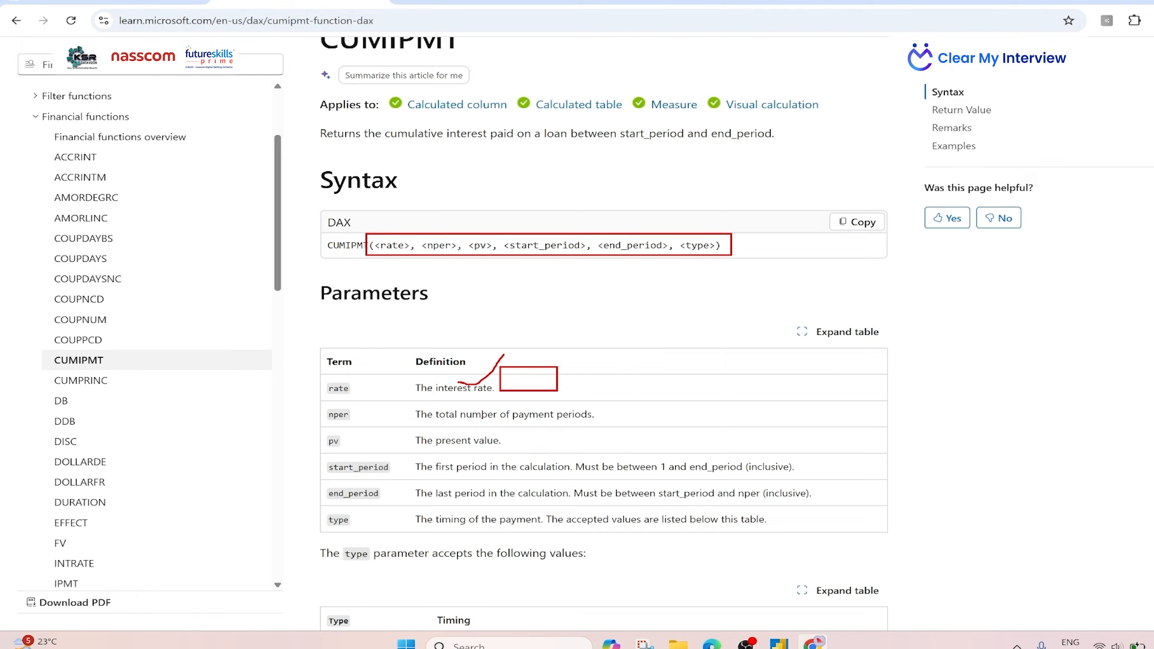
{"action": "left_click_drag", "start_coordinate": [629, 419], "coordinate": [704, 378]}
{"action": "left_click_drag", "start_coordinate": [526, 448], "coordinate": [630, 404]}
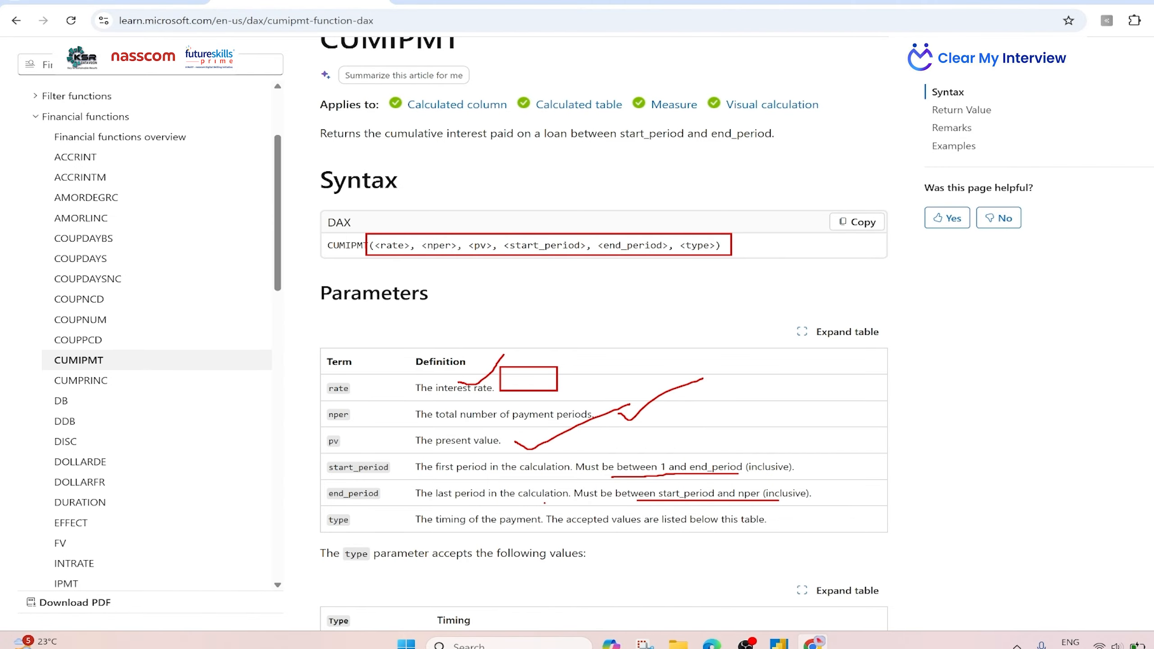
Read the CUMIPMT article's accepted type values, return value, remarks and Example 1 query.
{"action": "scroll", "coordinate": [534, 436], "scroll_direction": "down", "scroll_amount": 3}
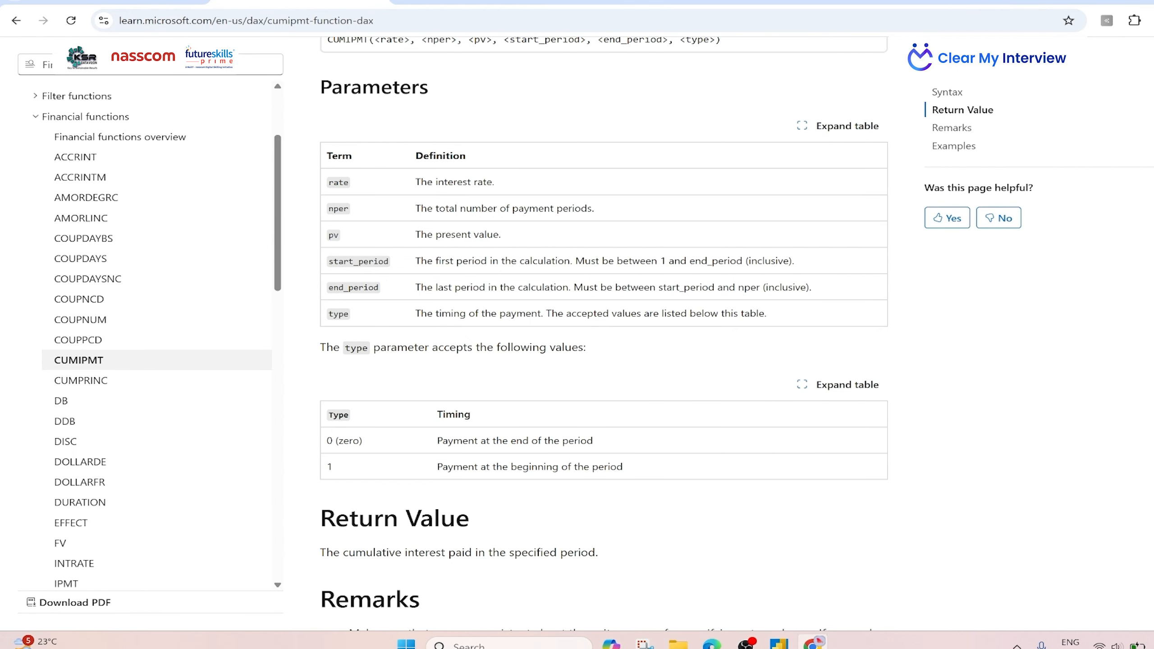
{"action": "scroll", "coordinate": [622, 470], "scroll_direction": "down", "scroll_amount": 9}
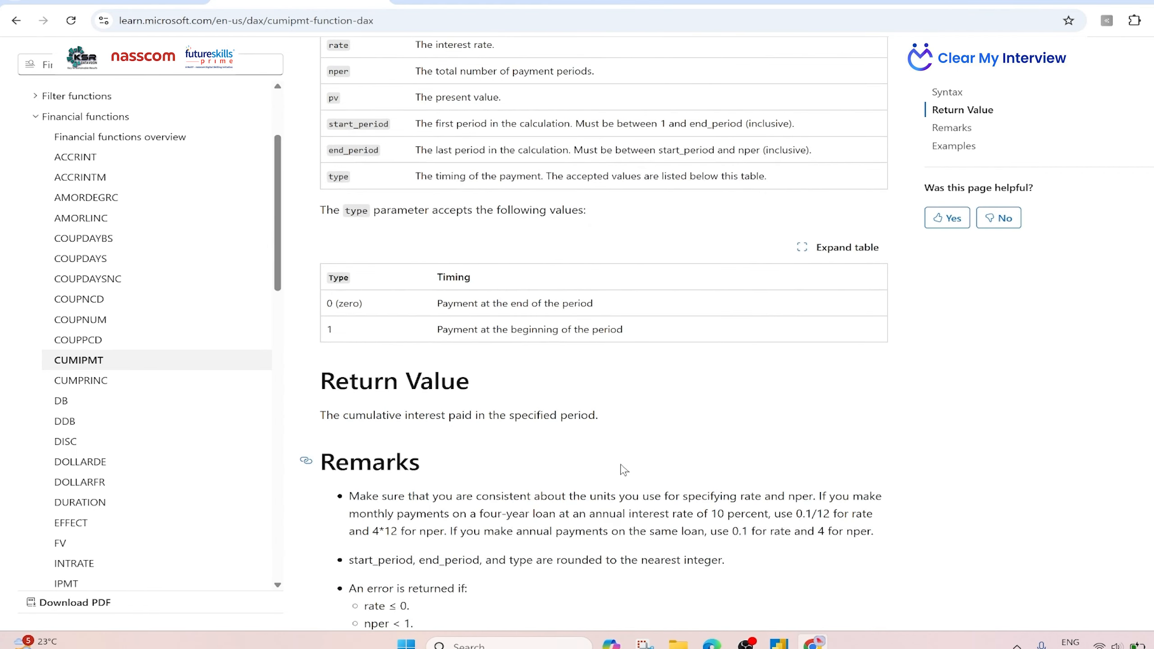
{"action": "scroll", "coordinate": [624, 470], "scroll_direction": "down", "scroll_amount": 3}
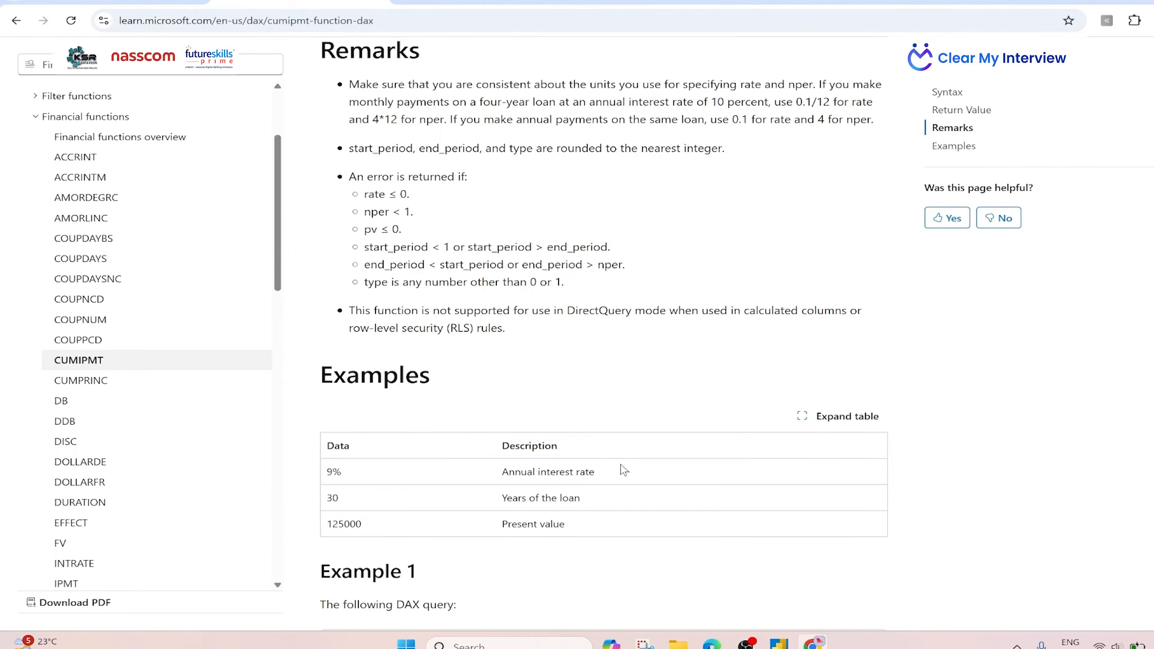
{"action": "scroll", "coordinate": [624, 470], "scroll_direction": "down", "scroll_amount": 3}
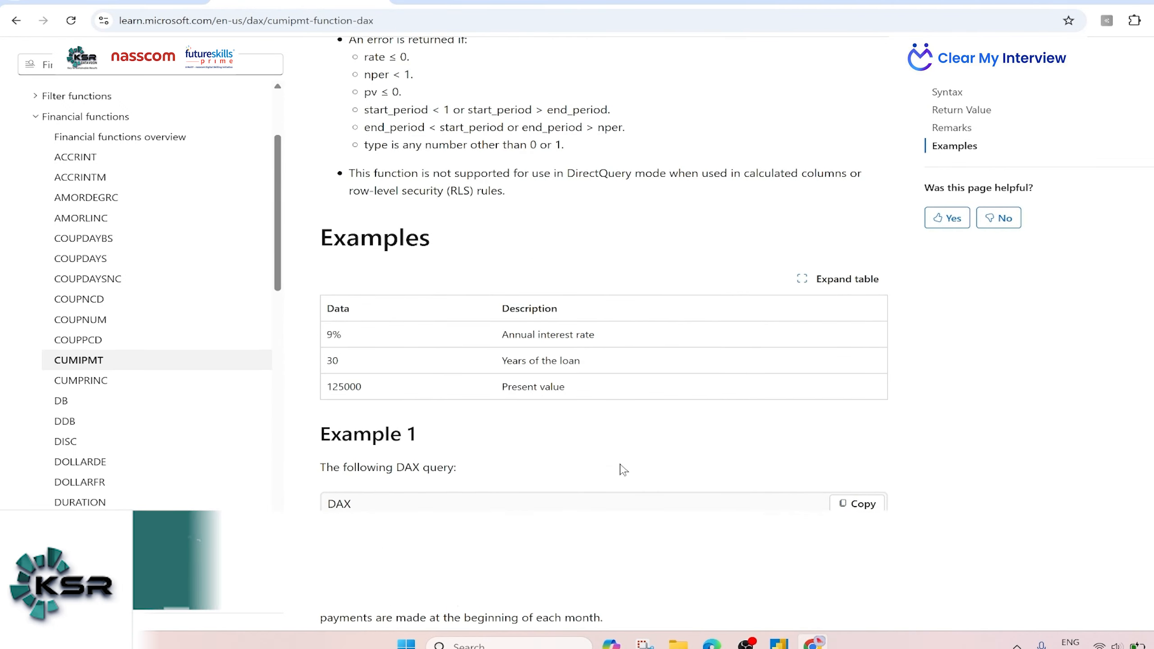
{"action": "scroll", "coordinate": [624, 470], "scroll_direction": "up", "scroll_amount": 7}
{"action": "scroll", "coordinate": [624, 470], "scroll_direction": "up", "scroll_amount": 6}
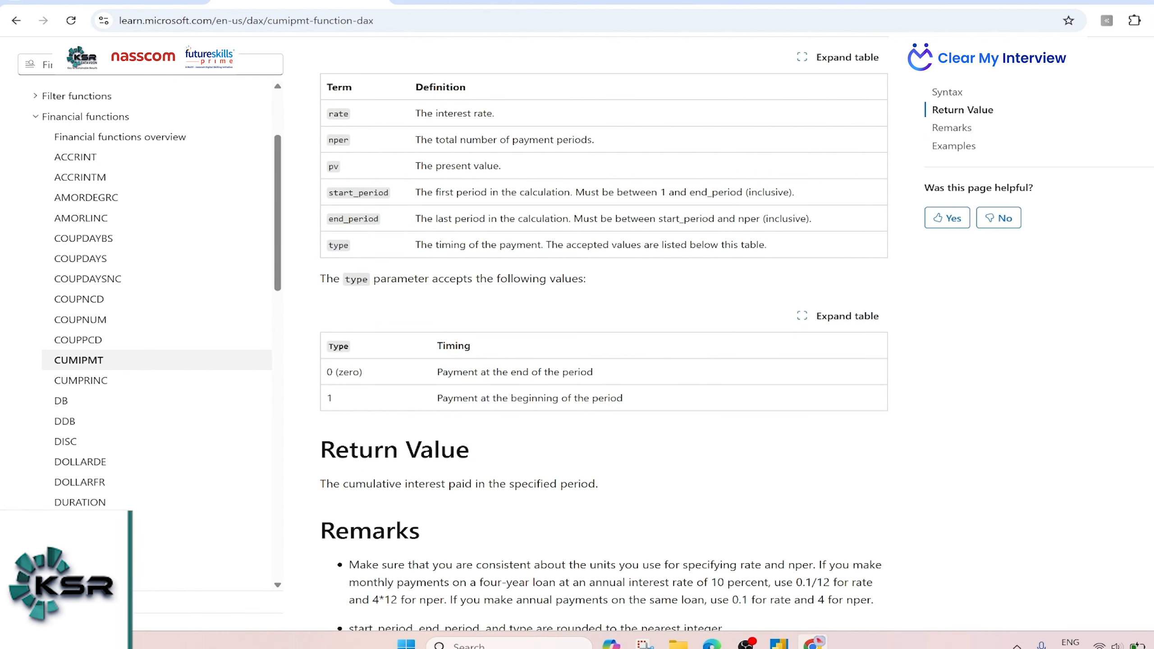
{"action": "scroll", "coordinate": [434, 411], "scroll_direction": "down", "scroll_amount": 17}
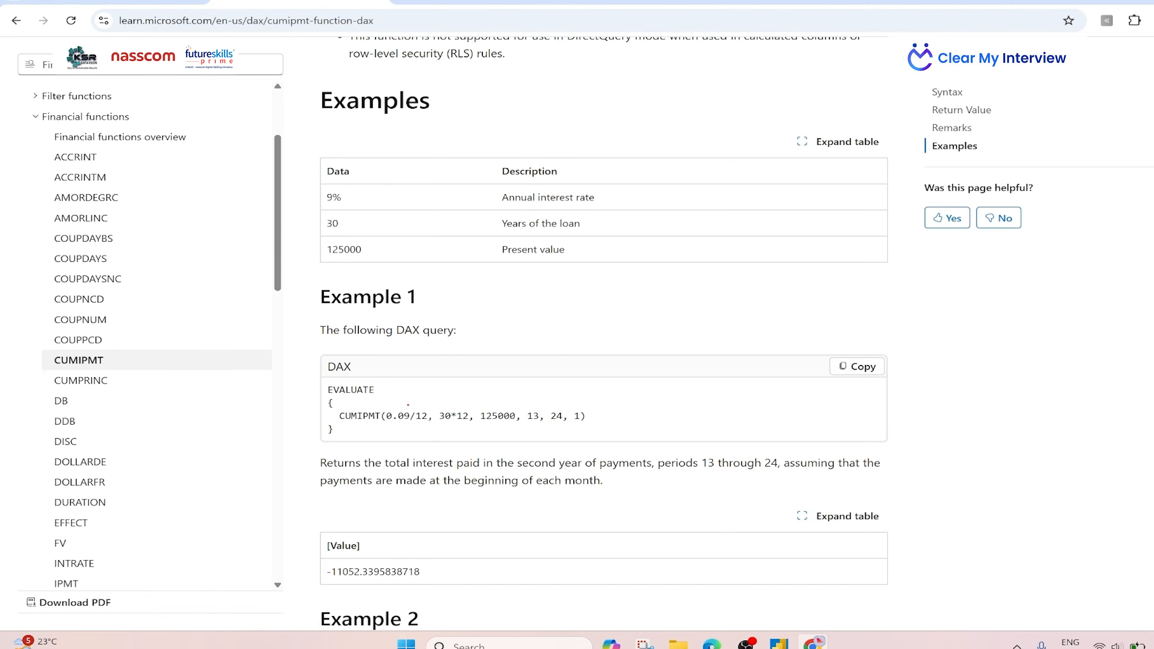
{"action": "mouse_move", "coordinate": [407, 405]}
{"action": "left_mouse_down"}
{"action": "mouse_move", "coordinate": [446, 384]}
{"action": "mouse_move", "coordinate": [491, 383]}
{"action": "left_mouse_up"}
{"action": "scroll", "coordinate": [500, 328], "scroll_direction": "up", "scroll_amount": 15}
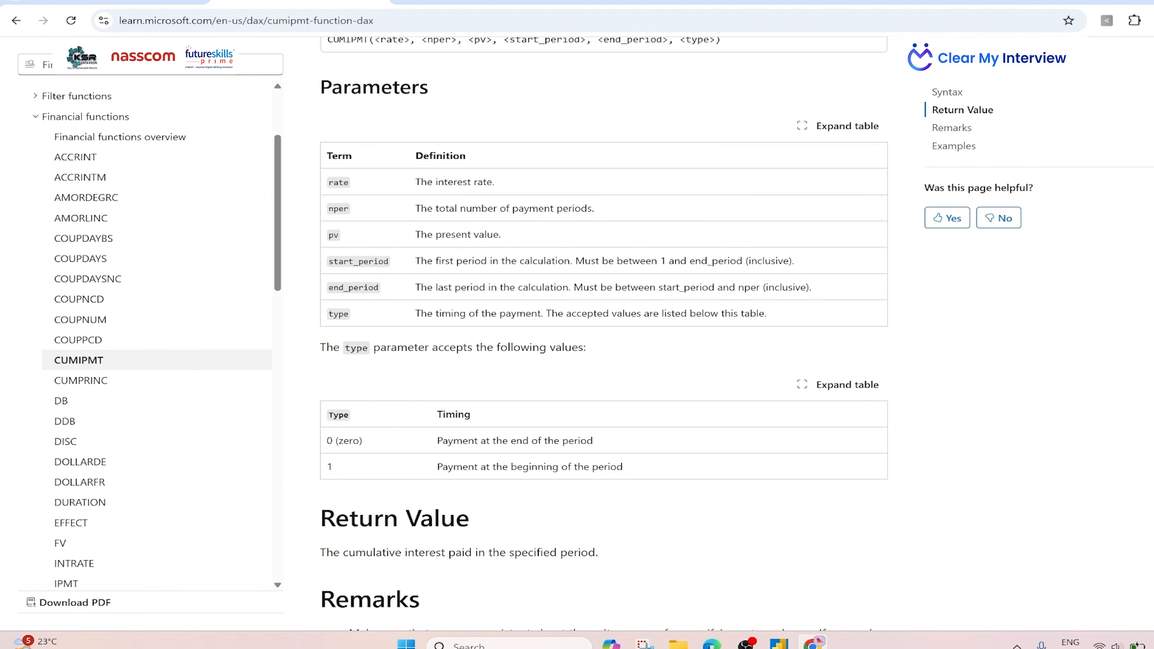
{"action": "scroll", "coordinate": [505, 216], "scroll_direction": "up", "scroll_amount": 8}
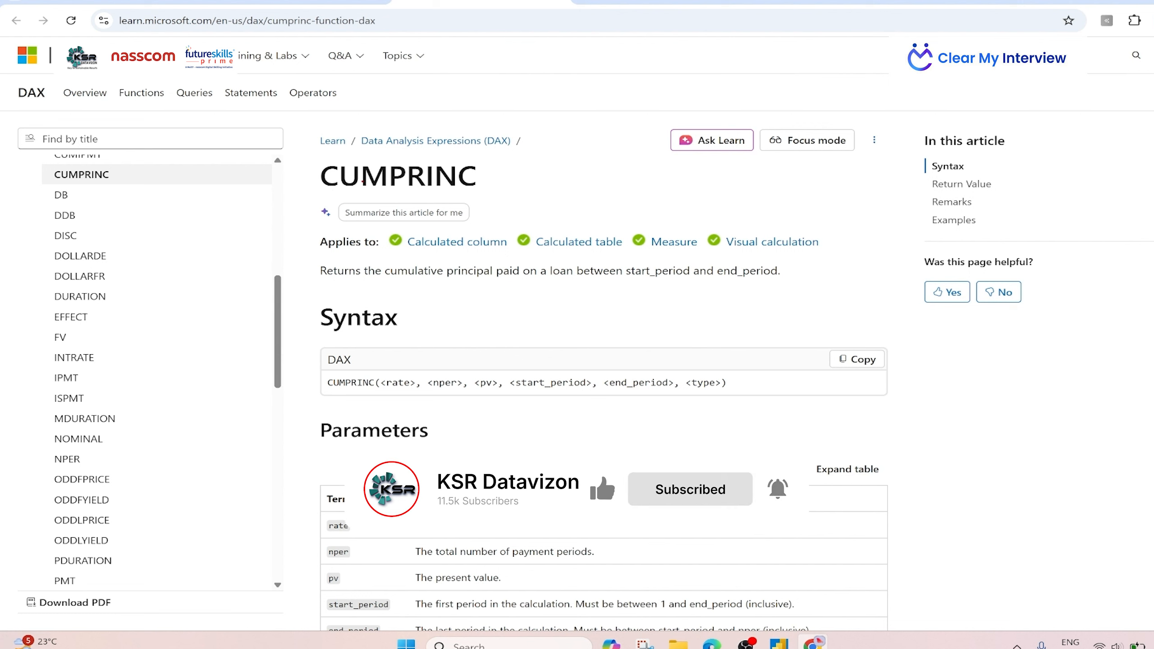
Examine the CUMPRINC article's title, description, syntax and parameters, marking the title, description and syntax on screen.
{"action": "mouse_move", "coordinate": [312, 160]}
{"action": "left_mouse_down"}
{"action": "mouse_move", "coordinate": [429, 194]}
{"action": "mouse_move", "coordinate": [487, 195]}
{"action": "left_mouse_up"}
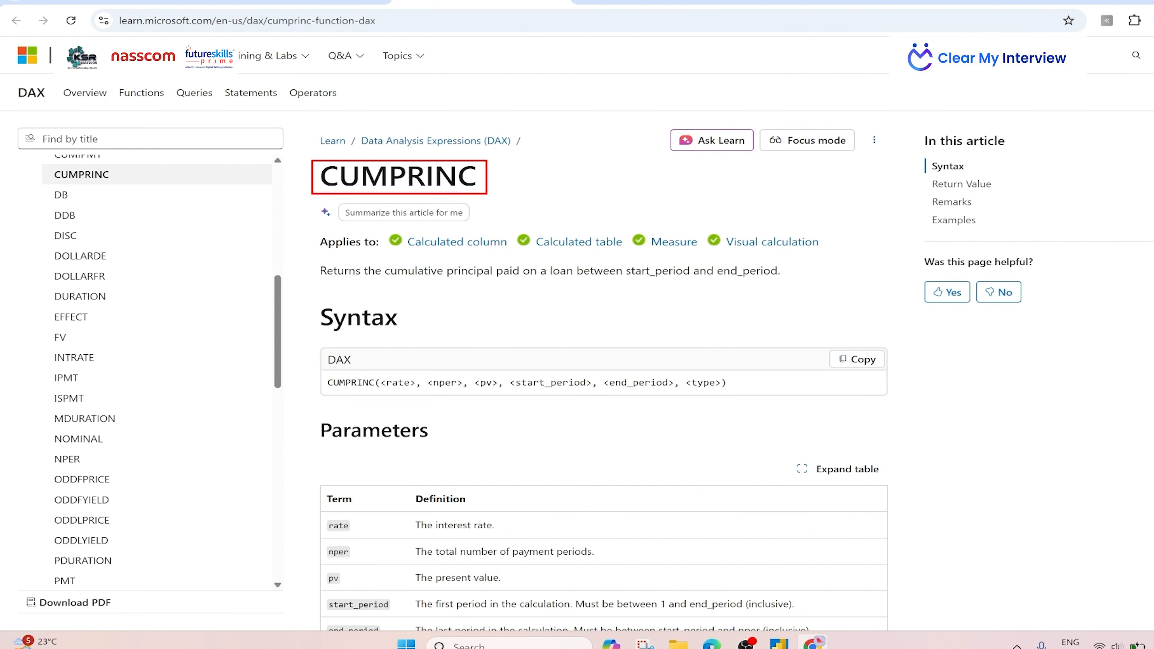
{"action": "mouse_move", "coordinate": [321, 264]}
{"action": "left_mouse_down"}
{"action": "mouse_move", "coordinate": [483, 283]}
{"action": "mouse_move", "coordinate": [792, 283]}
{"action": "left_mouse_up"}
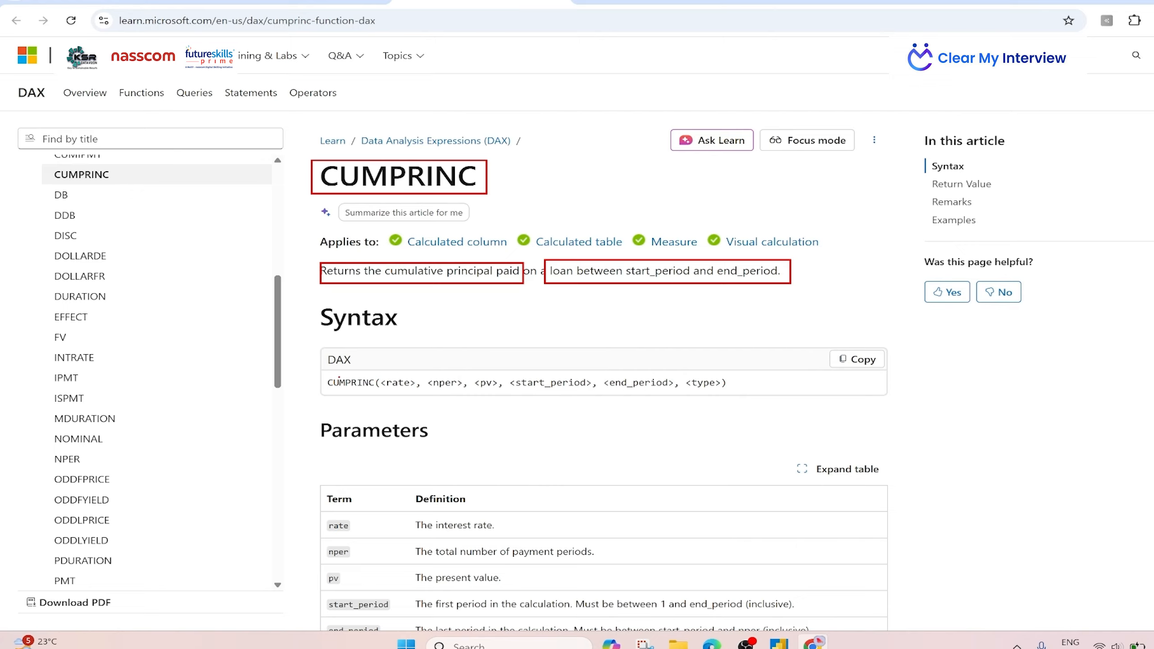
{"action": "mouse_move", "coordinate": [321, 373]}
{"action": "left_mouse_down"}
{"action": "mouse_move", "coordinate": [382, 393]}
{"action": "mouse_move", "coordinate": [740, 395]}
{"action": "left_mouse_up"}
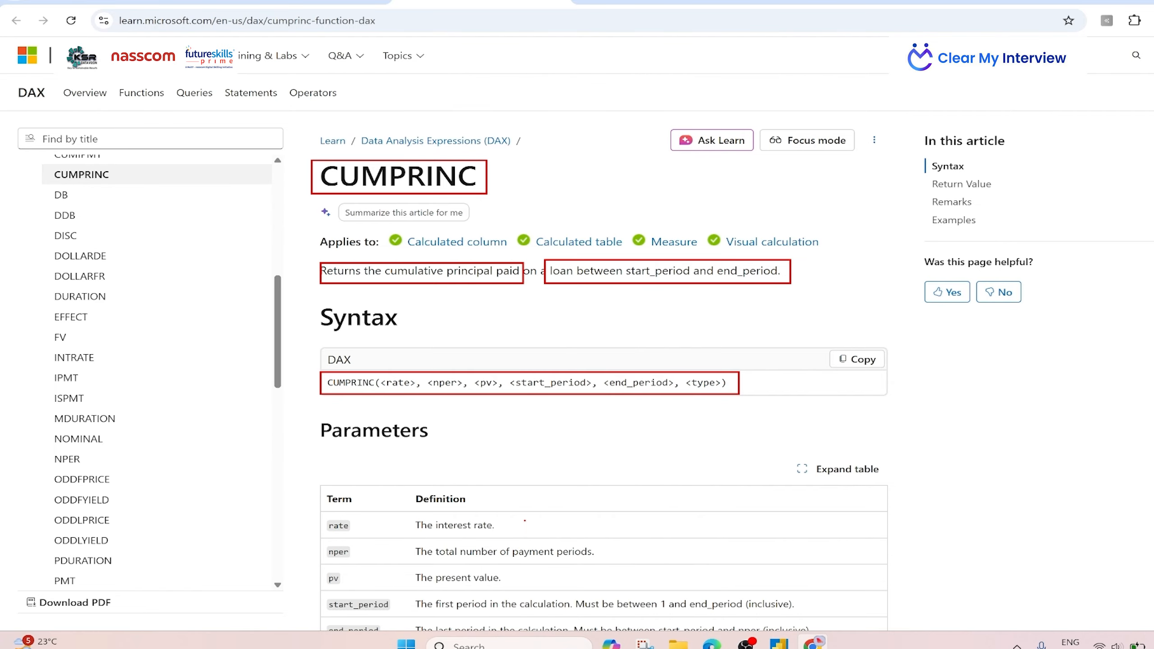
{"action": "key", "text": "Escape"}
{"action": "scroll", "coordinate": [560, 427], "scroll_direction": "down", "scroll_amount": 5}
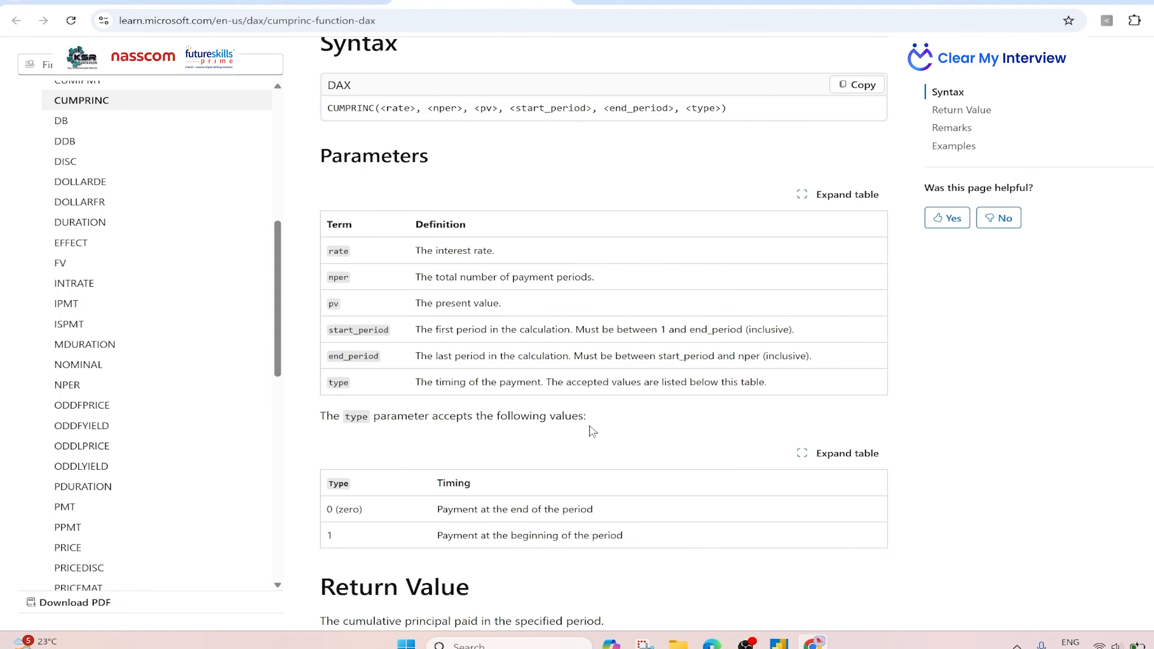
Switch to Power BI Desktop and inspect the rows and columns of the BankLoans table, then return to the report.
{"action": "left_click", "coordinate": [779, 643]}
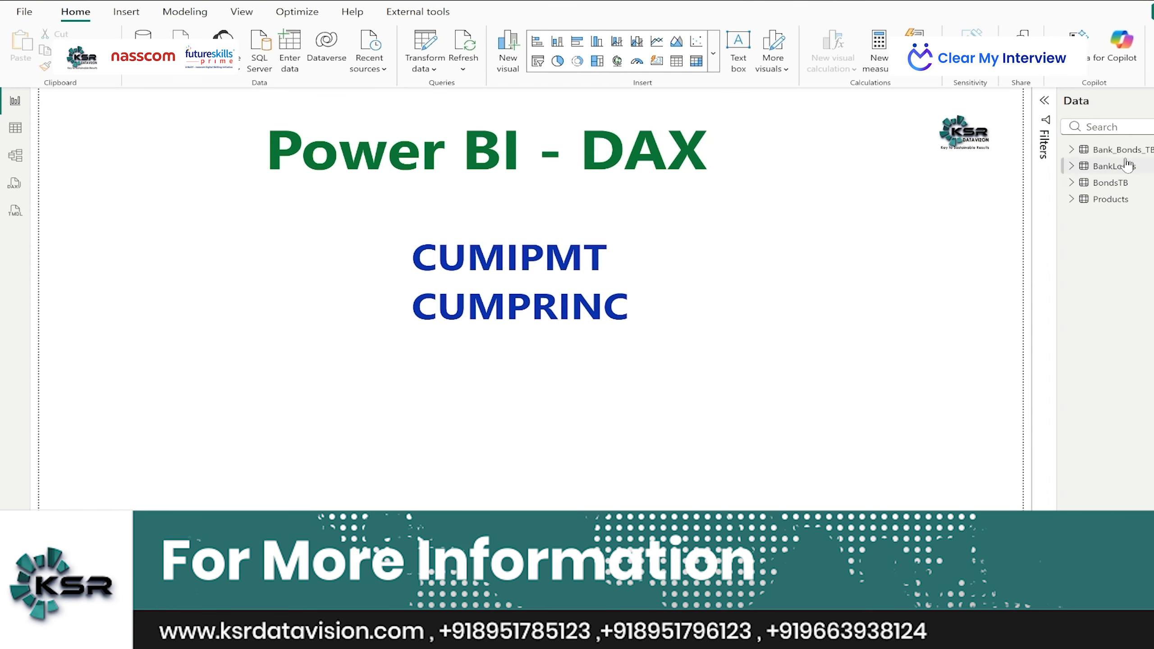
{"action": "left_click", "coordinate": [16, 132]}
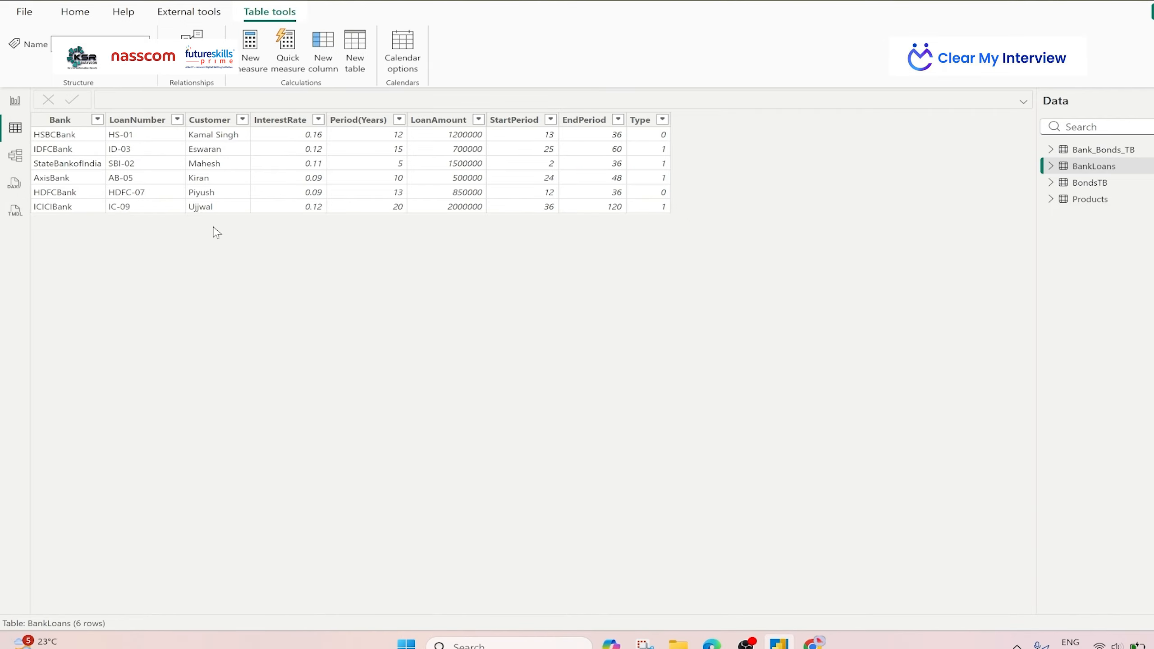
{"action": "left_click", "coordinate": [15, 101]}
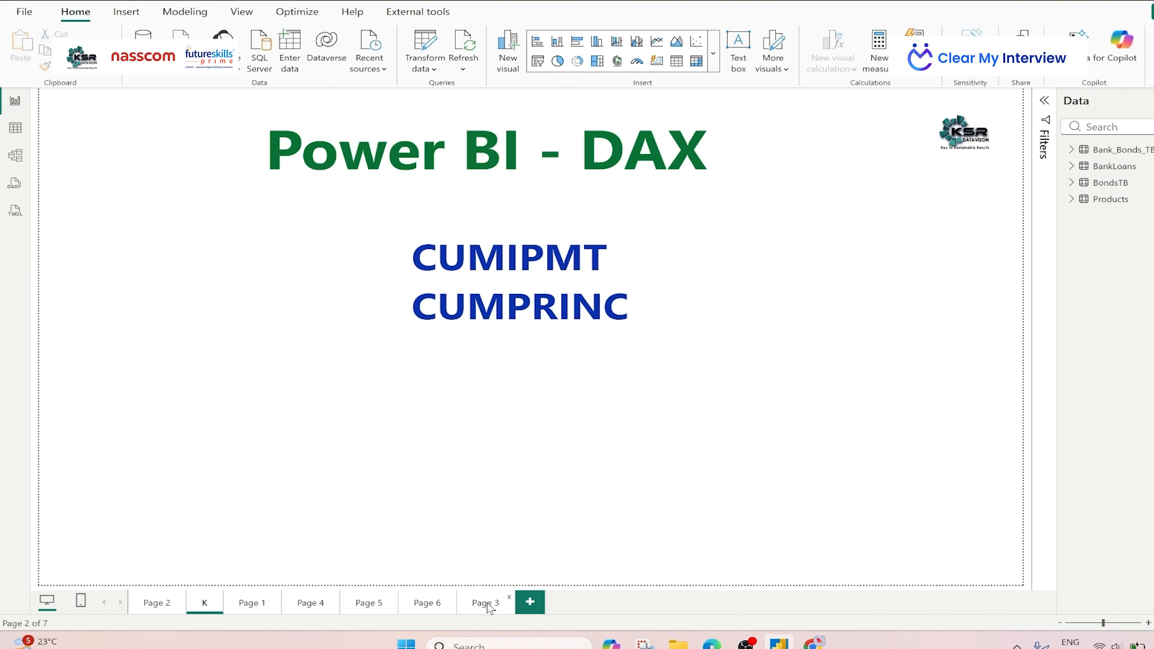
Open report Page 3 and create a new measure in the BankLoans table.
{"action": "left_click", "coordinate": [486, 603]}
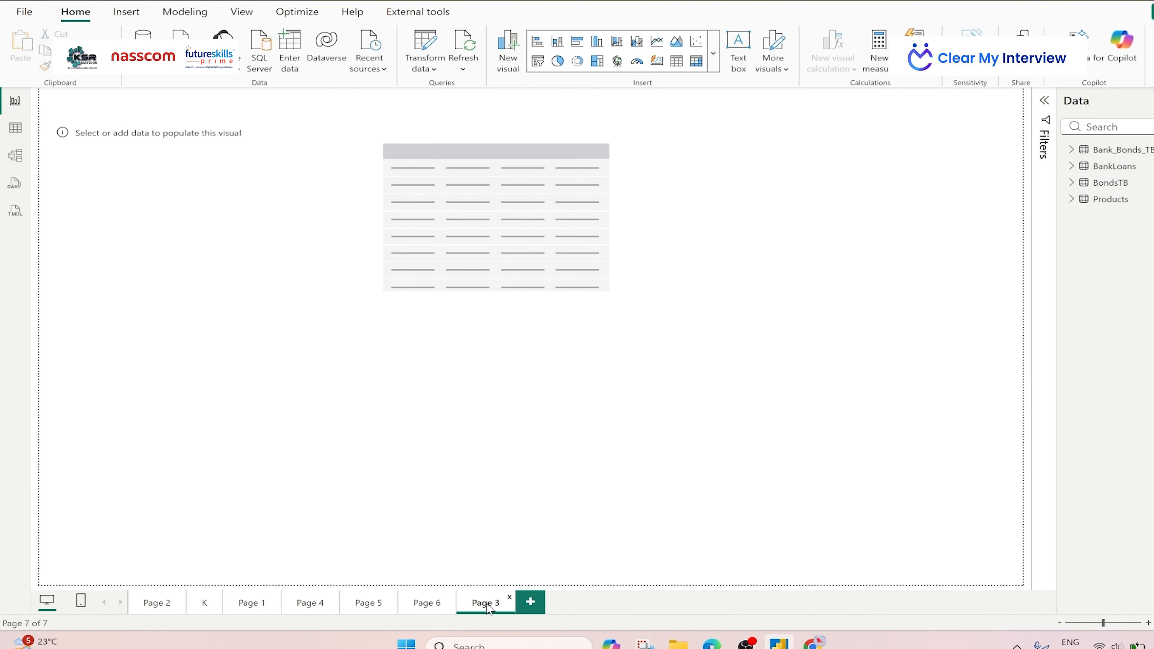
{"action": "left_click", "coordinate": [1099, 172]}
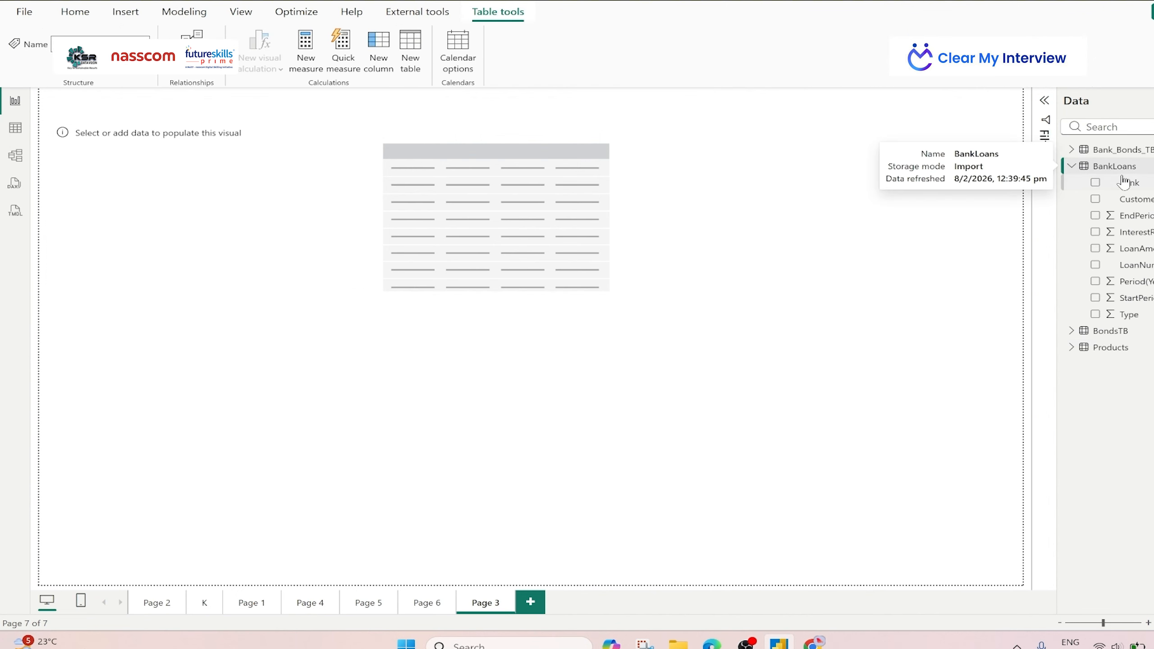
{"action": "left_click", "coordinate": [310, 58]}
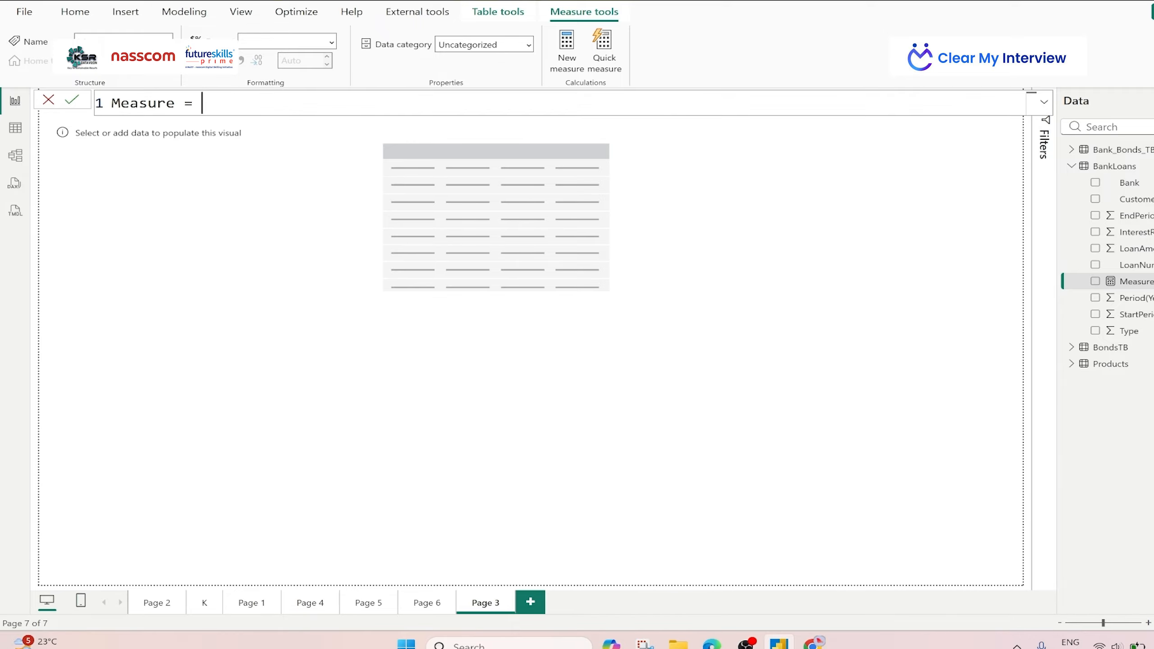
Name the new measure CUMIPMT, copying the function name from its documentation article in the browser.
{"action": "key", "text": "Left"}
{"action": "key", "text": "Left"}
{"action": "key", "text": "Left"}
{"action": "key", "text": "ctrl+shift+Left"}
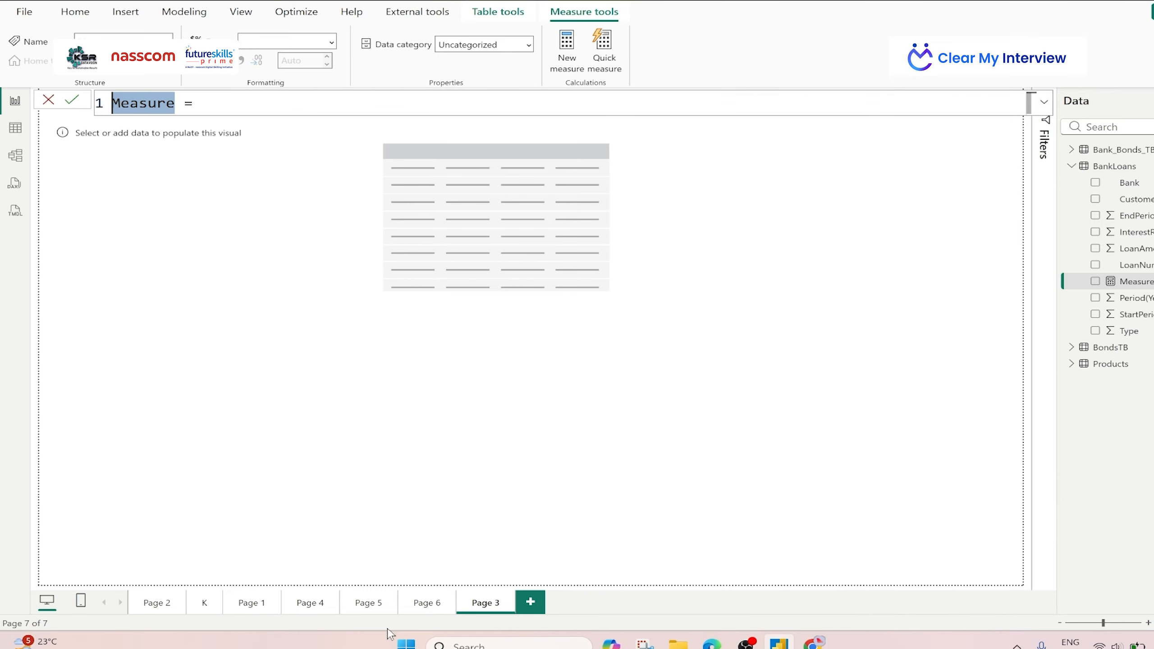
{"action": "key", "text": "alt+Tab"}
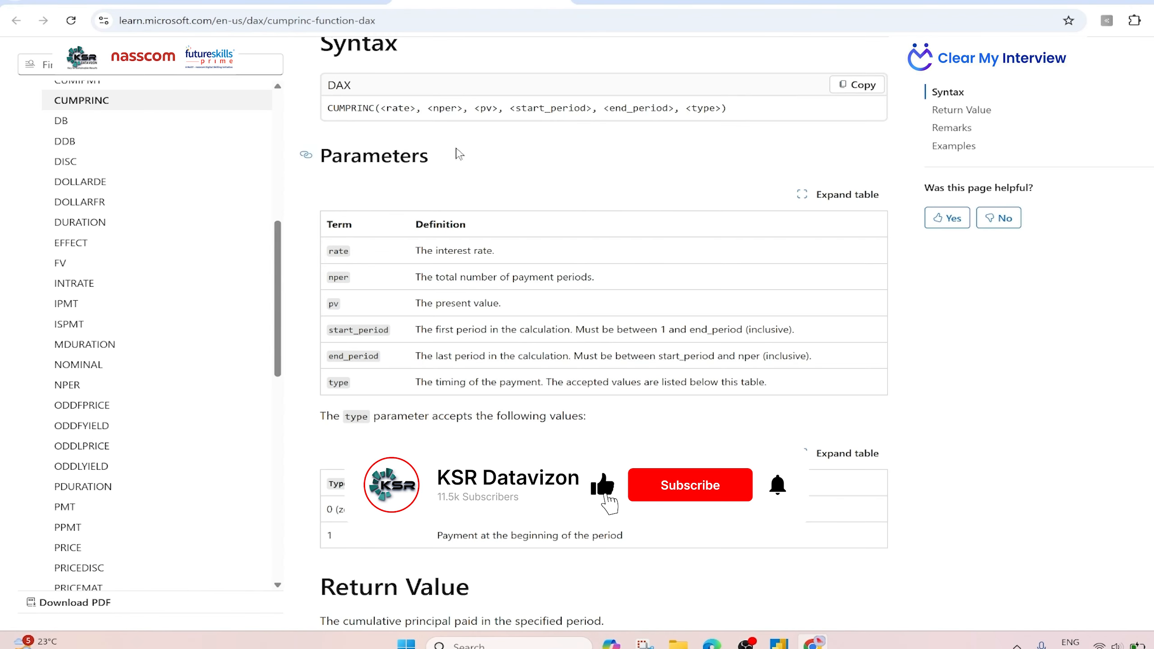
{"action": "left_click", "coordinate": [300, 1]}
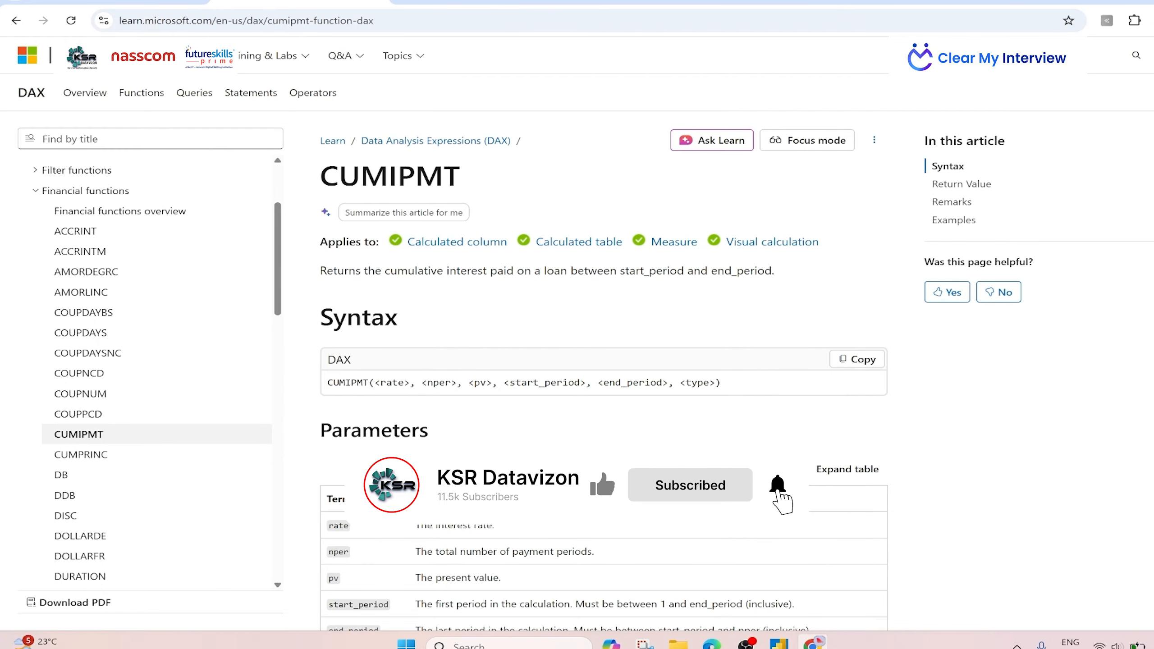
{"action": "left_click_drag", "start_coordinate": [322, 176], "coordinate": [467, 181]}
{"action": "key", "text": "ctrl+c"}
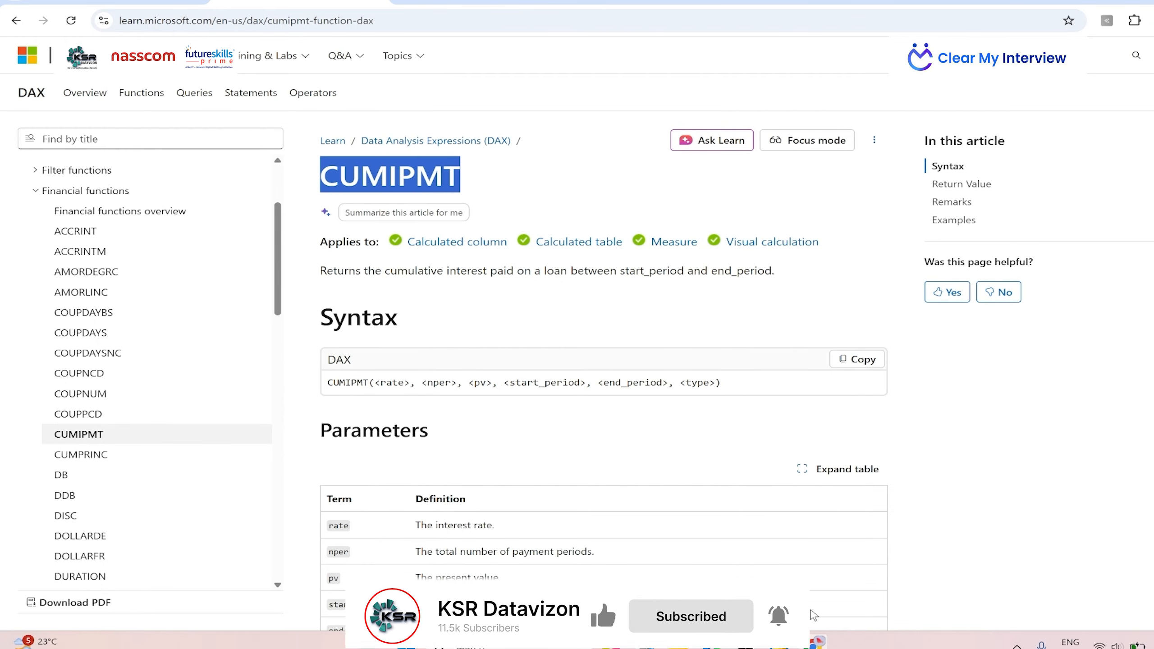
{"action": "left_click", "coordinate": [778, 643]}
{"action": "key", "text": "ctrl+v"}
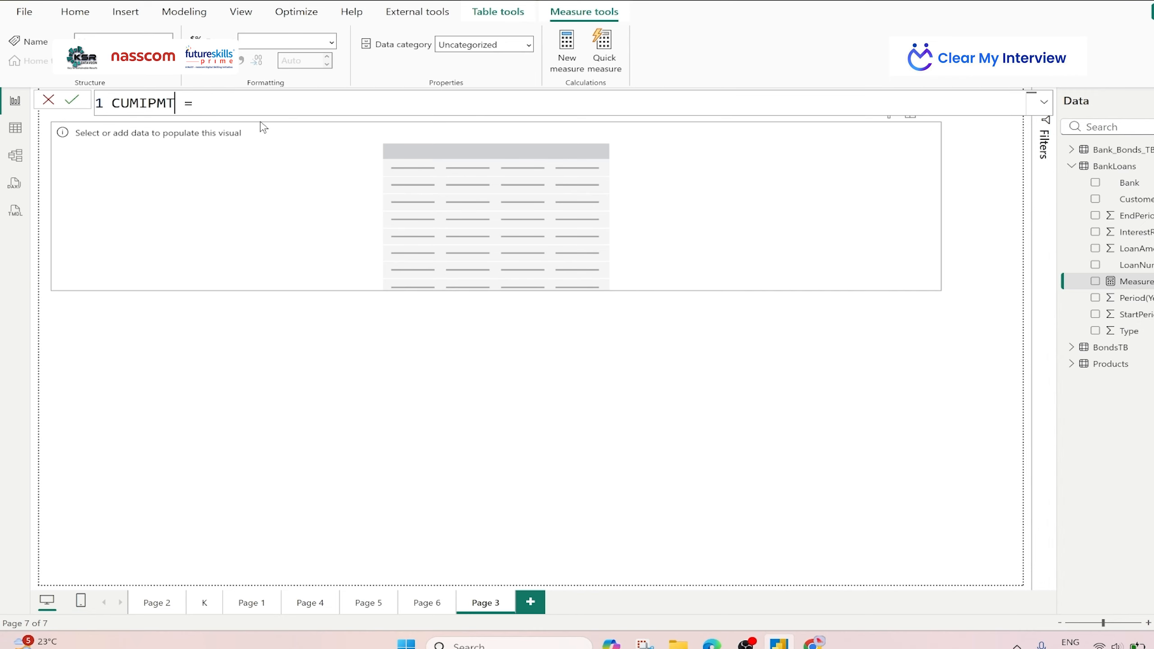
Declare a variable __RATE__ on the measure's second line as MAX(BankLoans[InterestRate]), checking the argument order in the CUMIPMT documentation.
{"action": "key", "text": "shift+Return"}
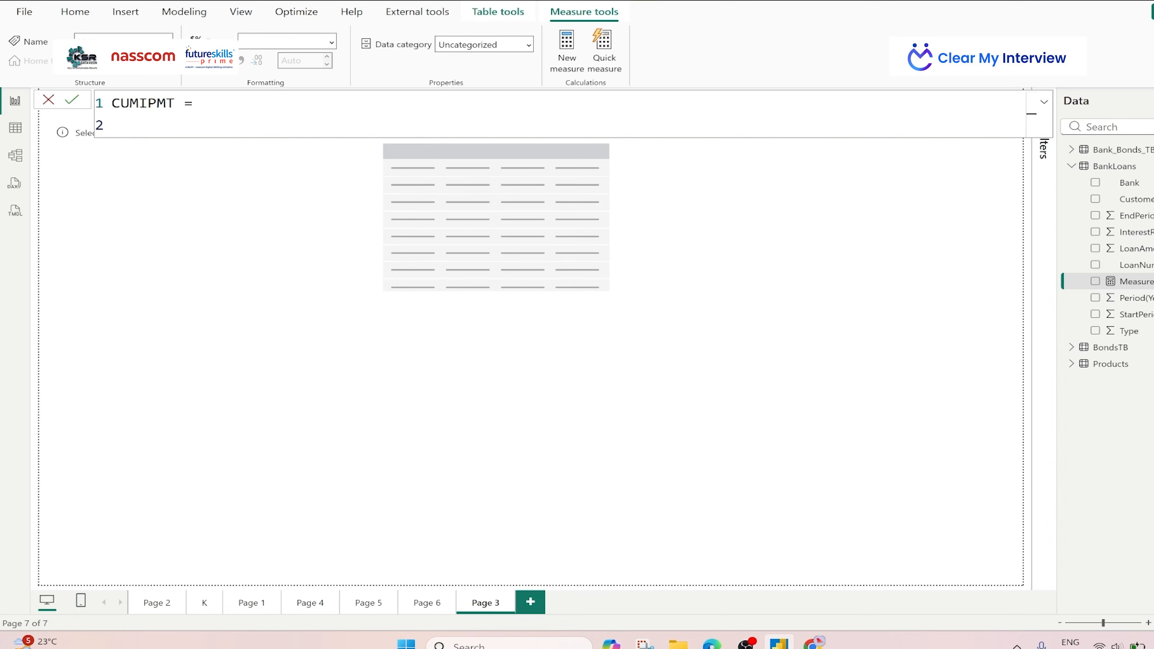
{"action": "type", "text": "VAR"}
{"action": "key", "text": "alt+Tab"}
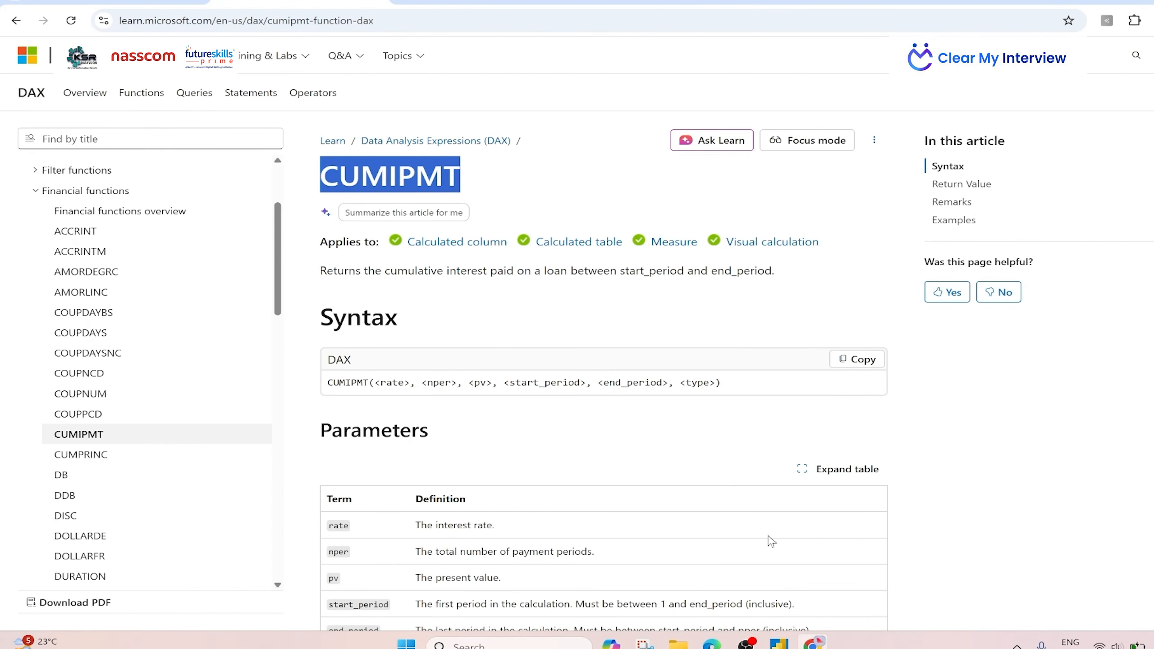
{"action": "left_click", "coordinate": [779, 643]}
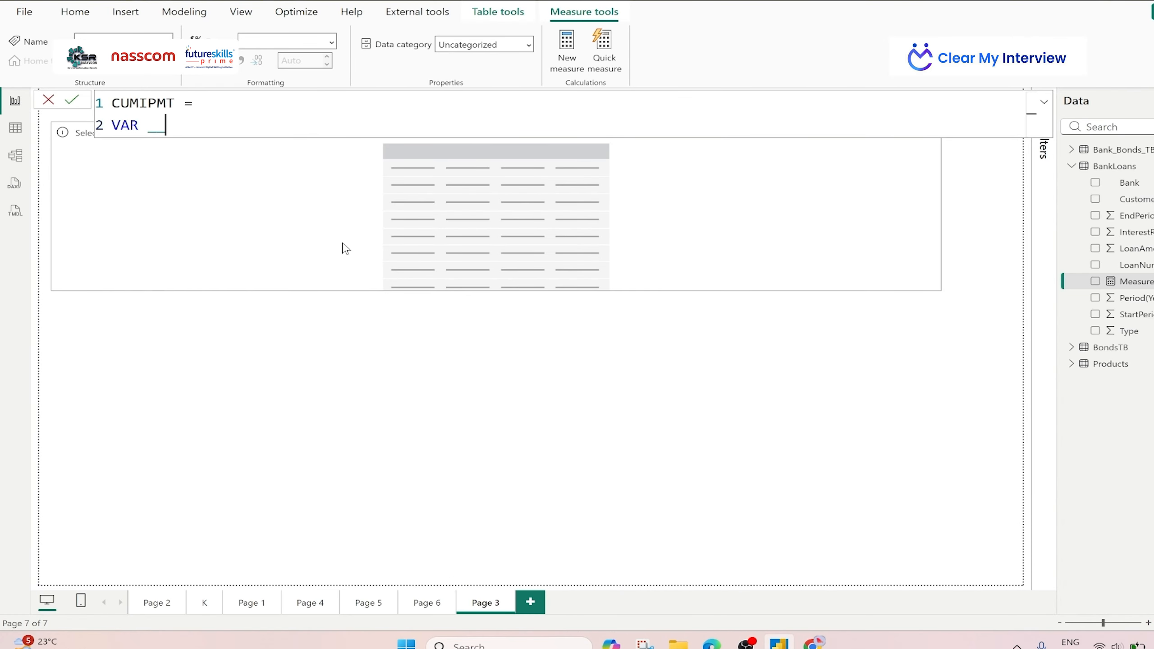
{"action": "type", "text": "RATE__ = MAX("}
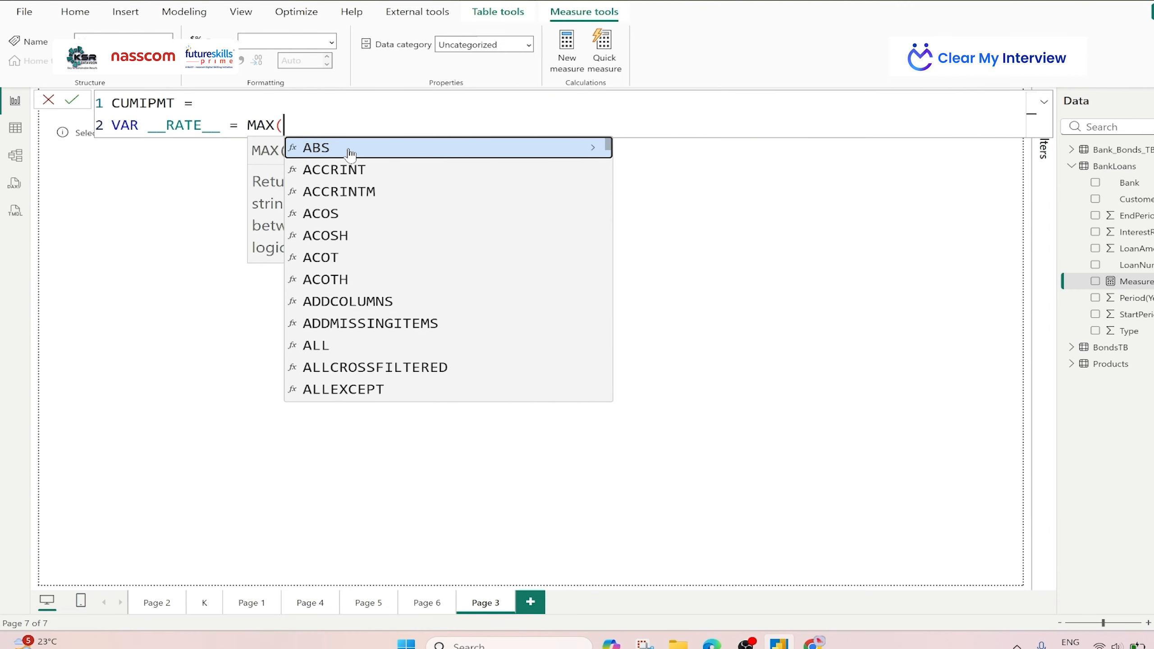
{"action": "type", "text": "RATE"}
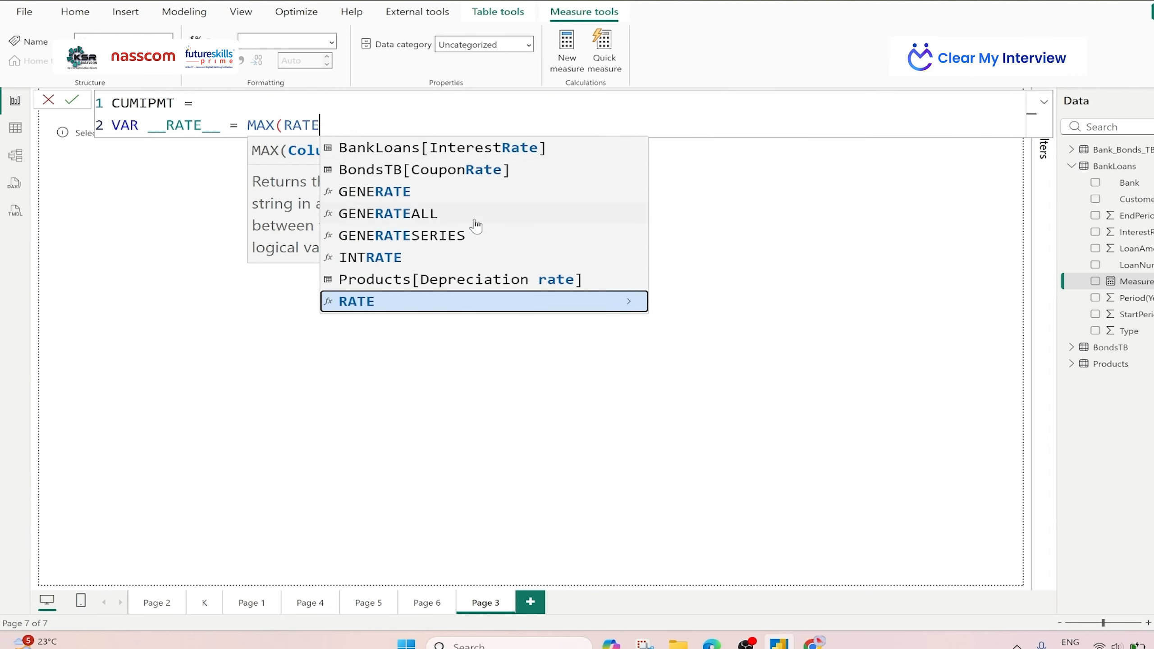
{"action": "left_click", "coordinate": [469, 155]}
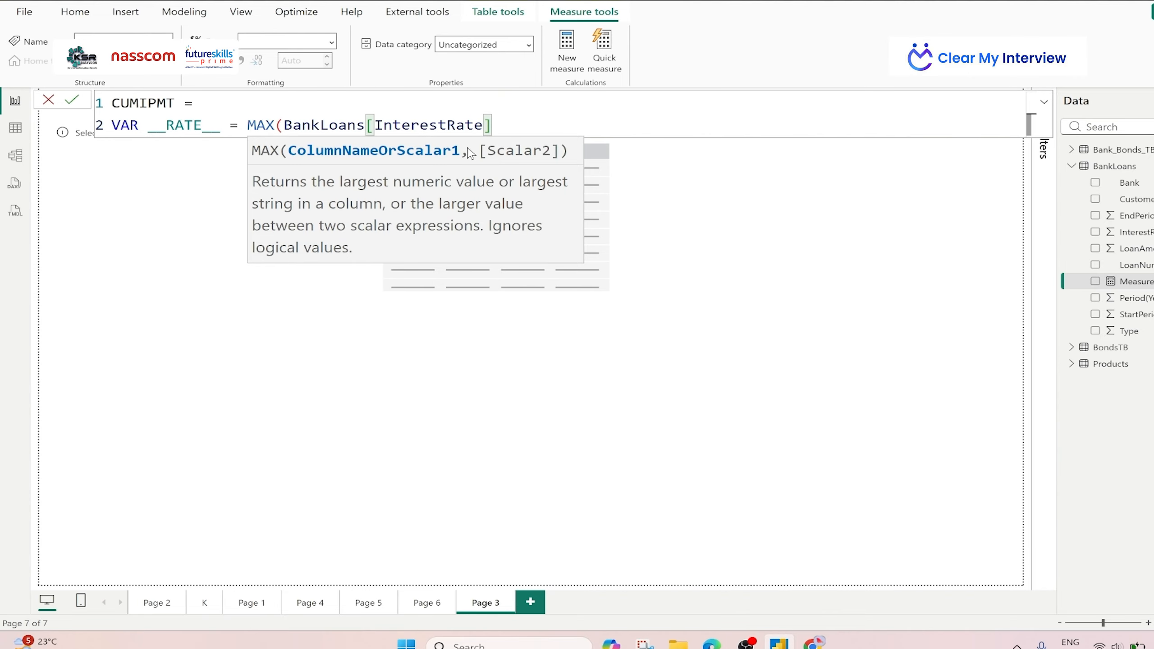
{"action": "type", "text": ")"}
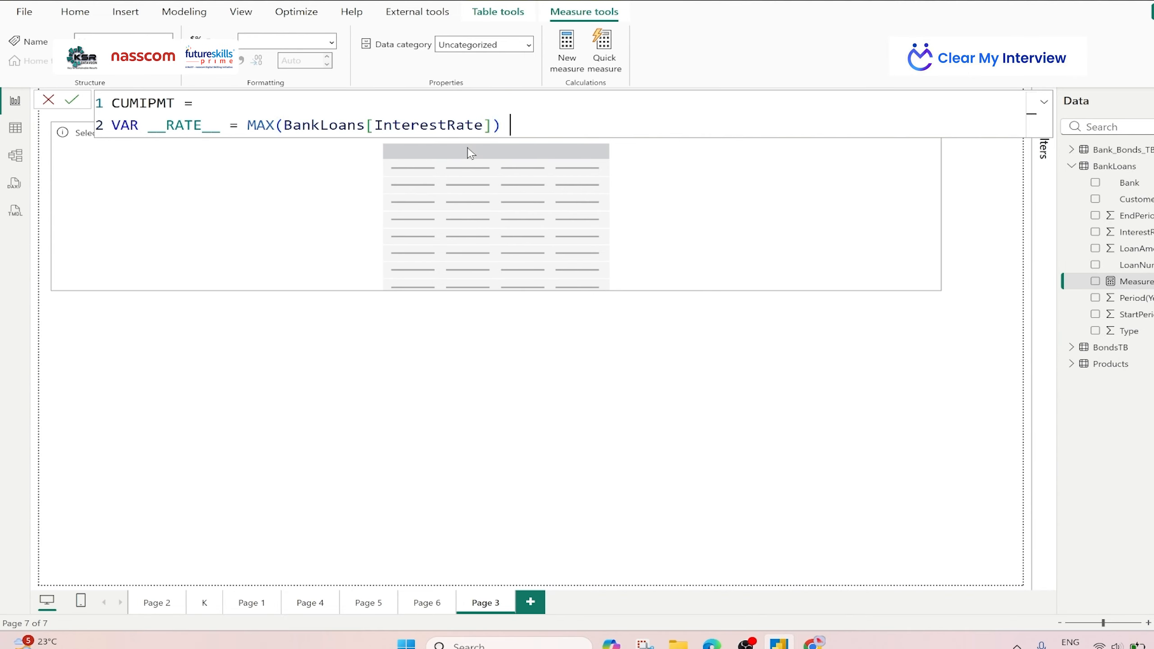
Divide the __RATE__ variable's expression by 12 and append the comment //DIVISION BY 12//.
{"action": "type", "text": " / 12 //"}
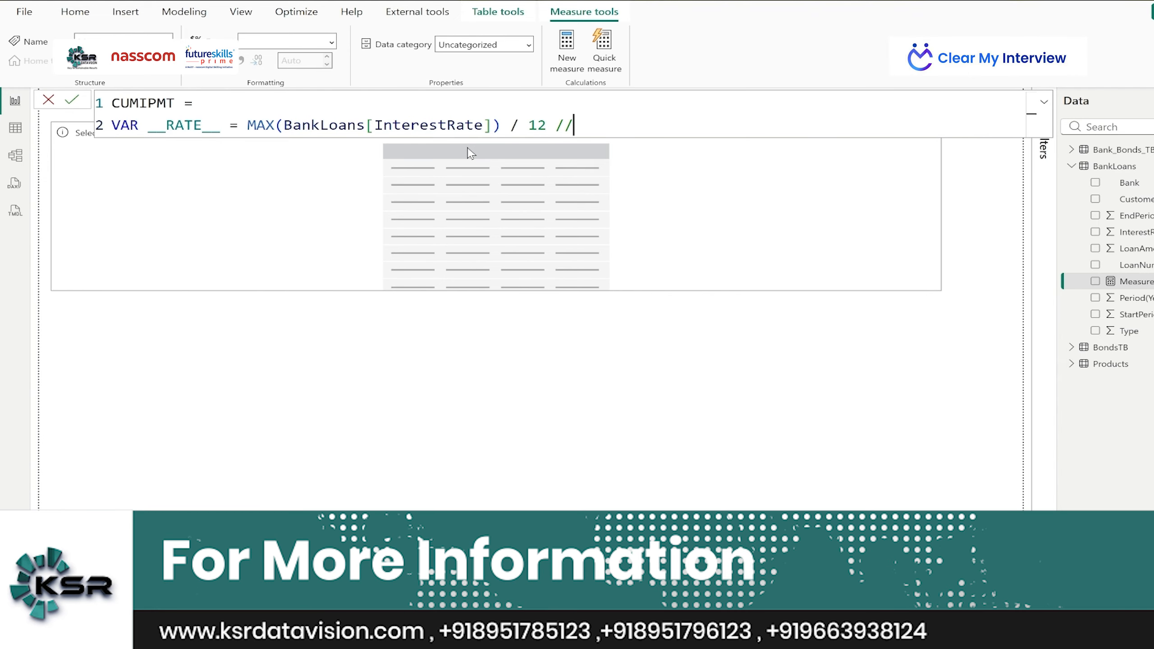
{"action": "type", "text": "DIVISION B"}
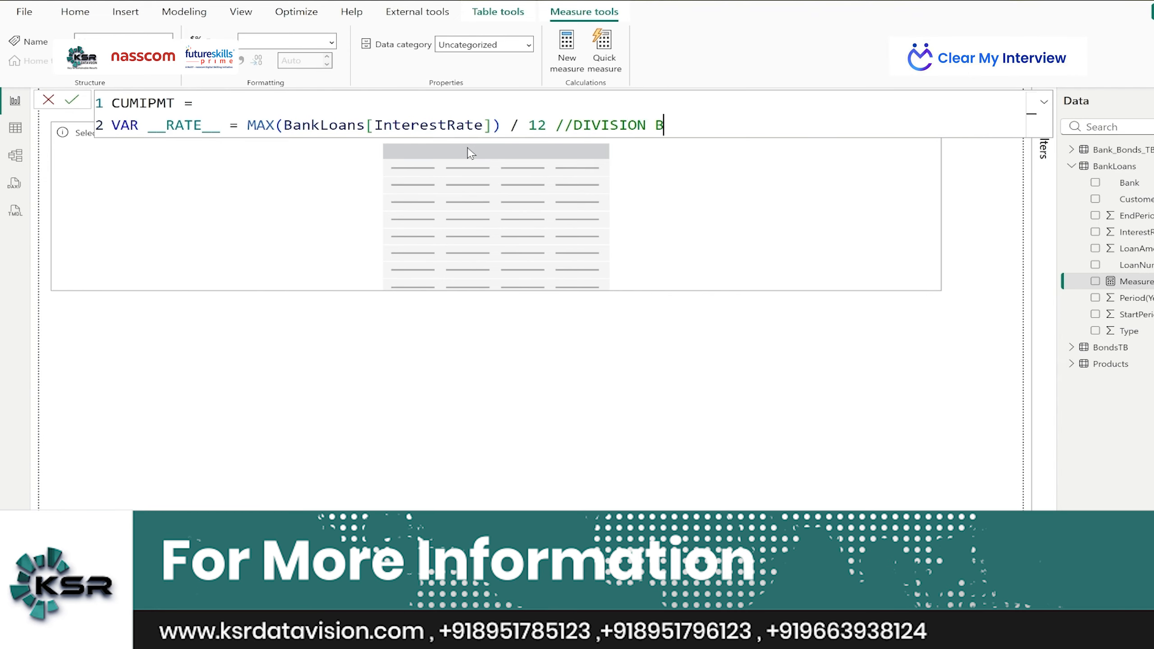
{"action": "type", "text": "Y 12//"}
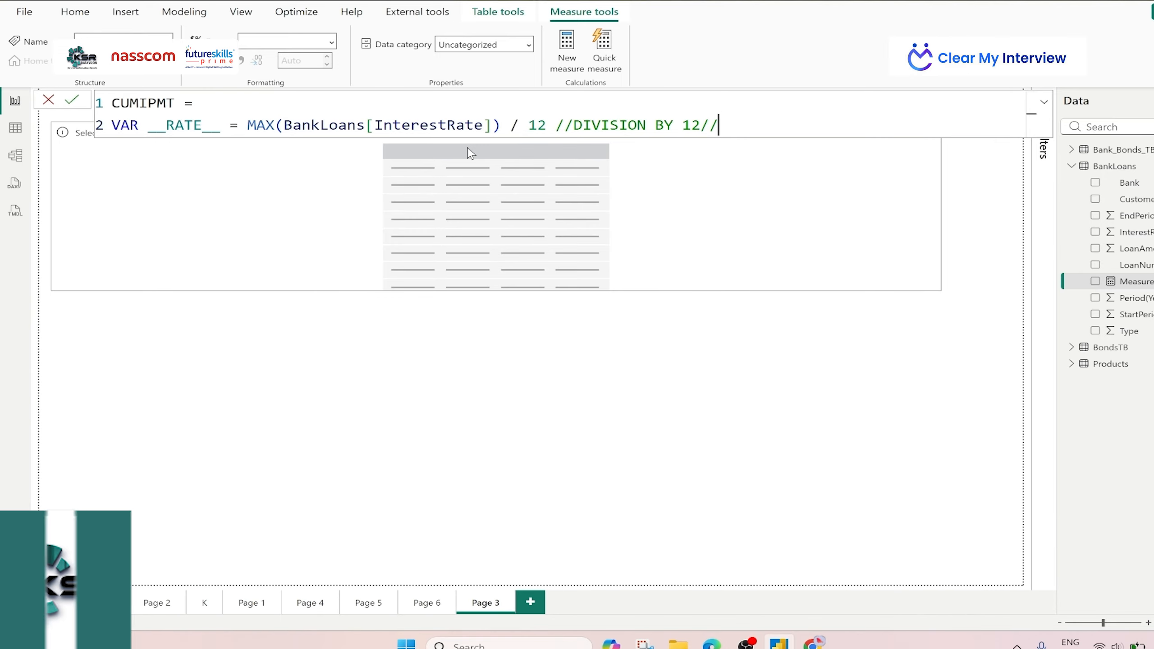
Declare a variable __PERIOD__ on line 3 as MAX(BankLoans[Period(Years)]) * 12, followed by the comment //MULTIPLY BY 12//.
{"action": "key", "text": "shift+Return"}
{"action": "type", "text": "VAR __"}
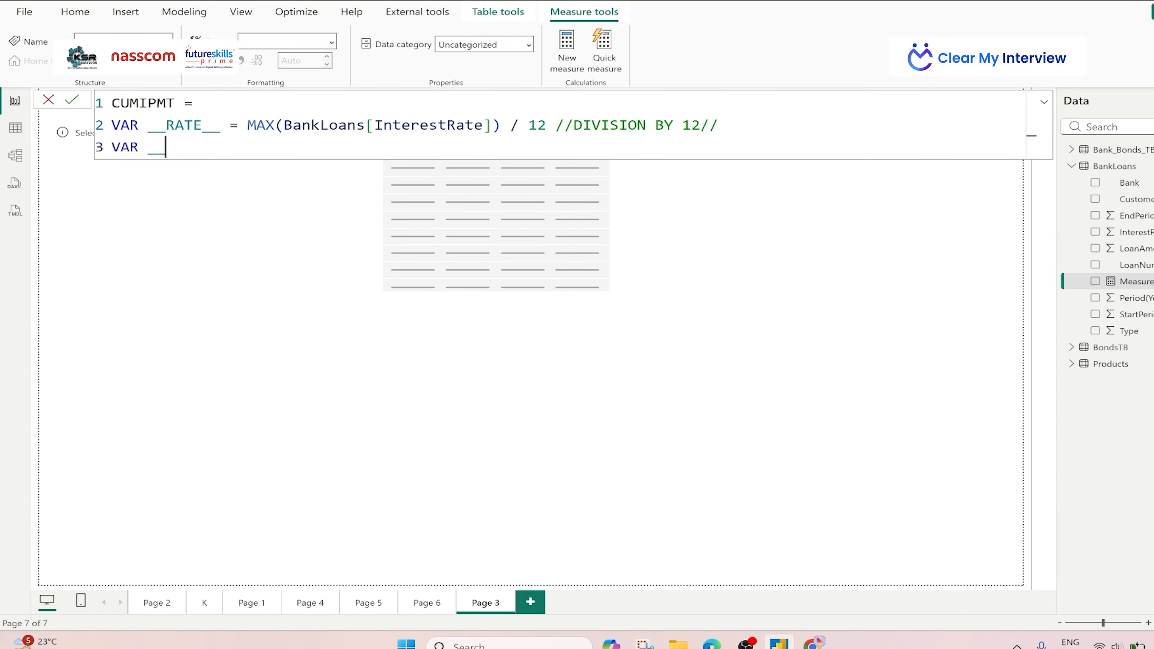
{"action": "type", "text": "PERIOD__ = MAX"}
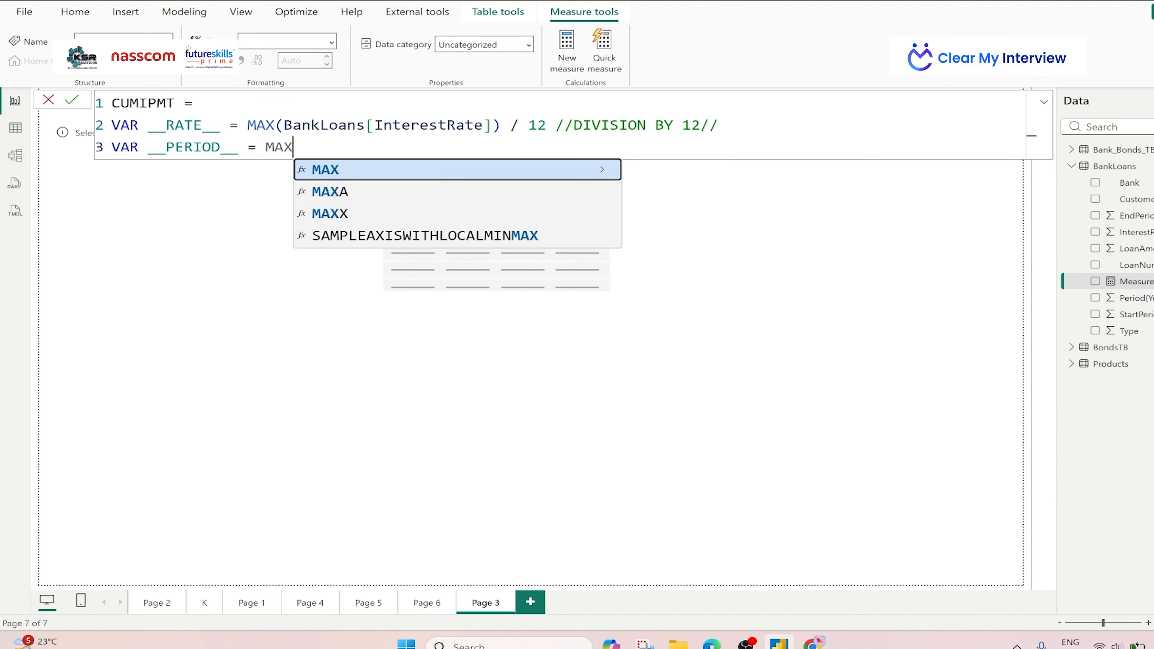
{"action": "type", "text": "("}
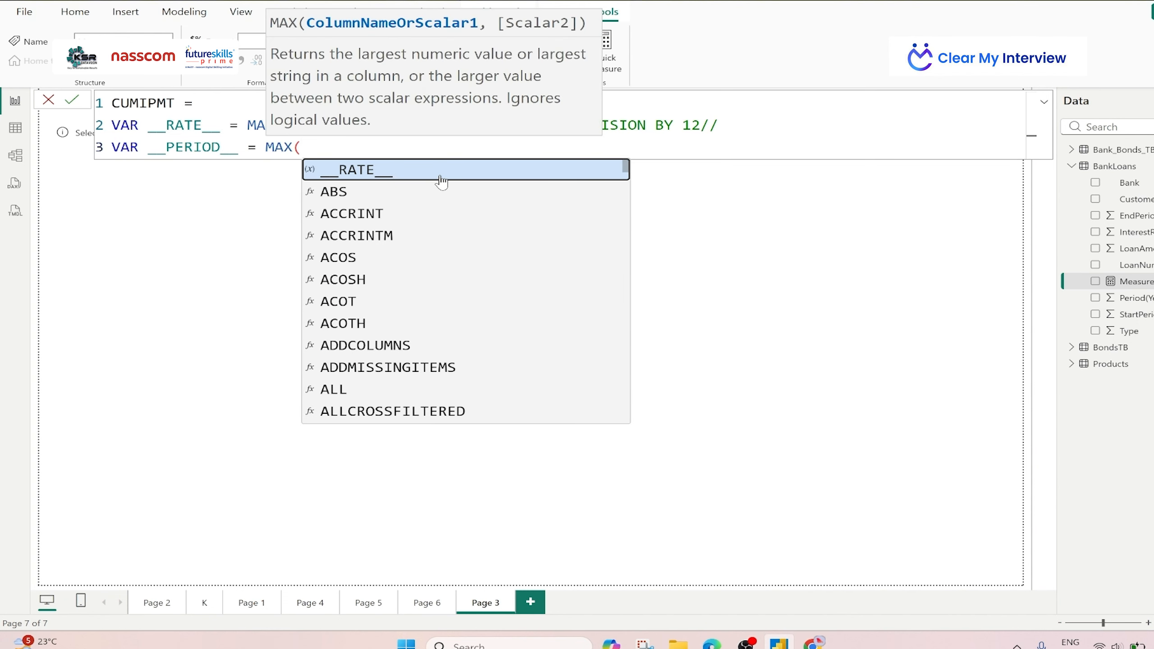
{"action": "type", "text": "PERIO"}
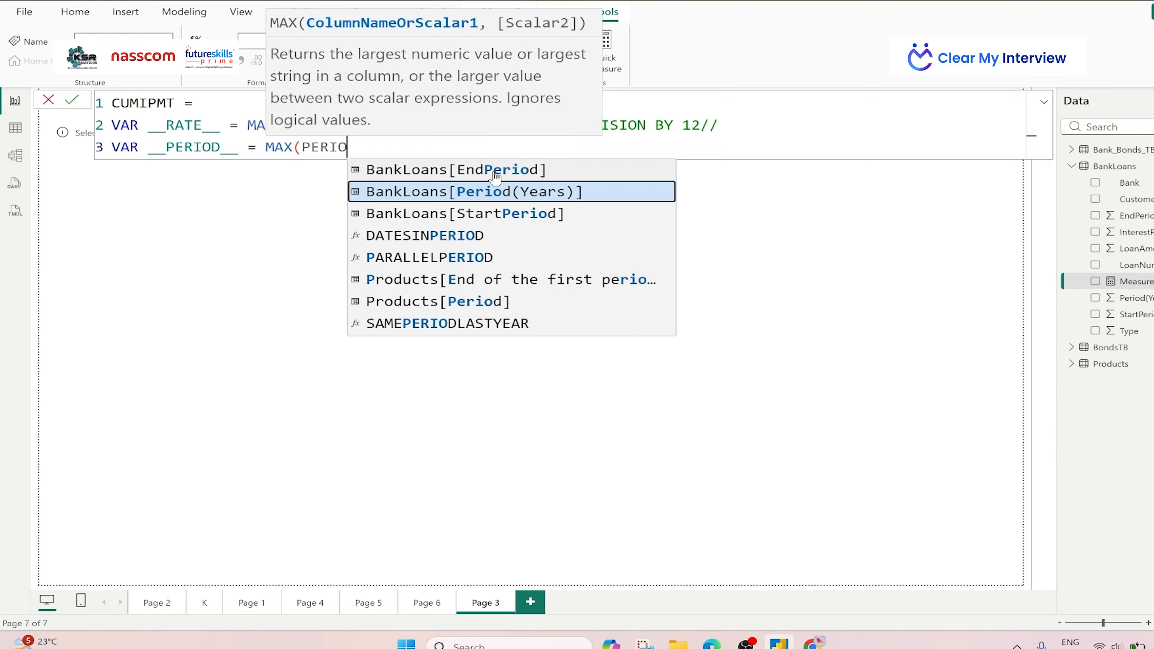
{"action": "left_click", "coordinate": [531, 195]}
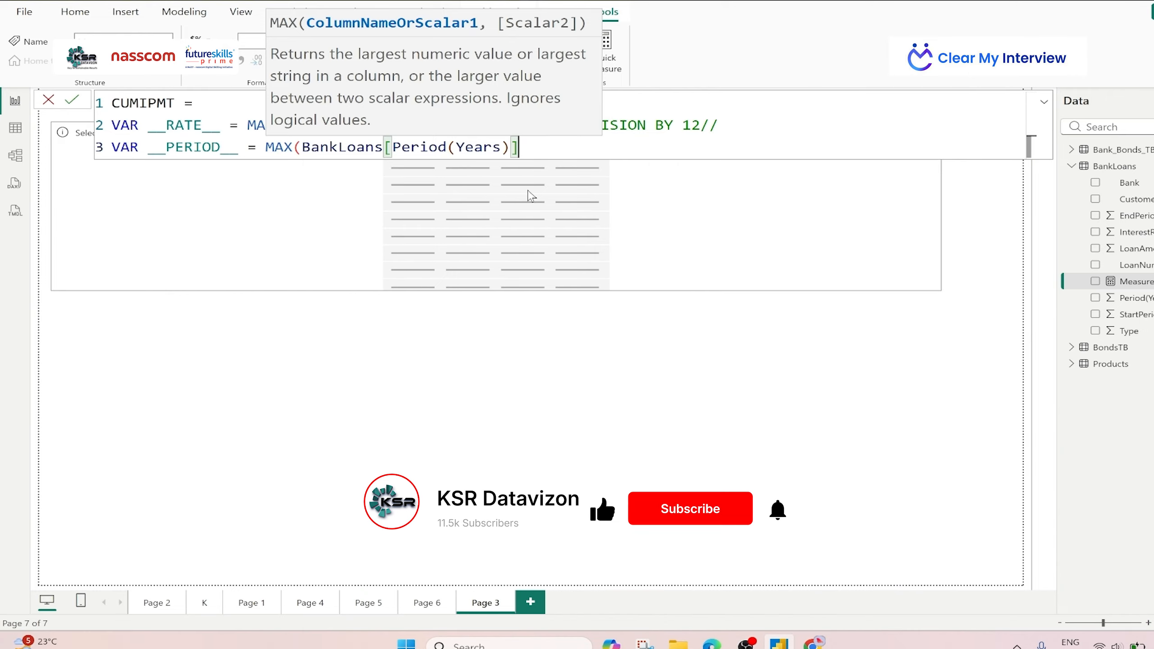
{"action": "type", "text": ")"}
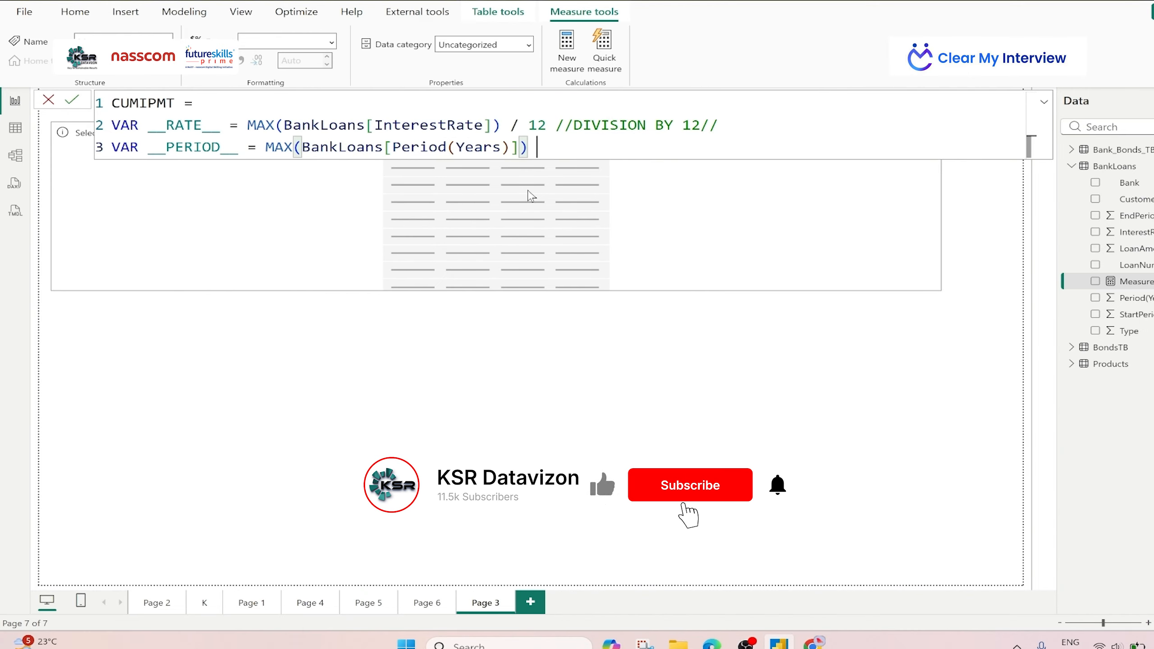
{"action": "type", "text": " * 12"}
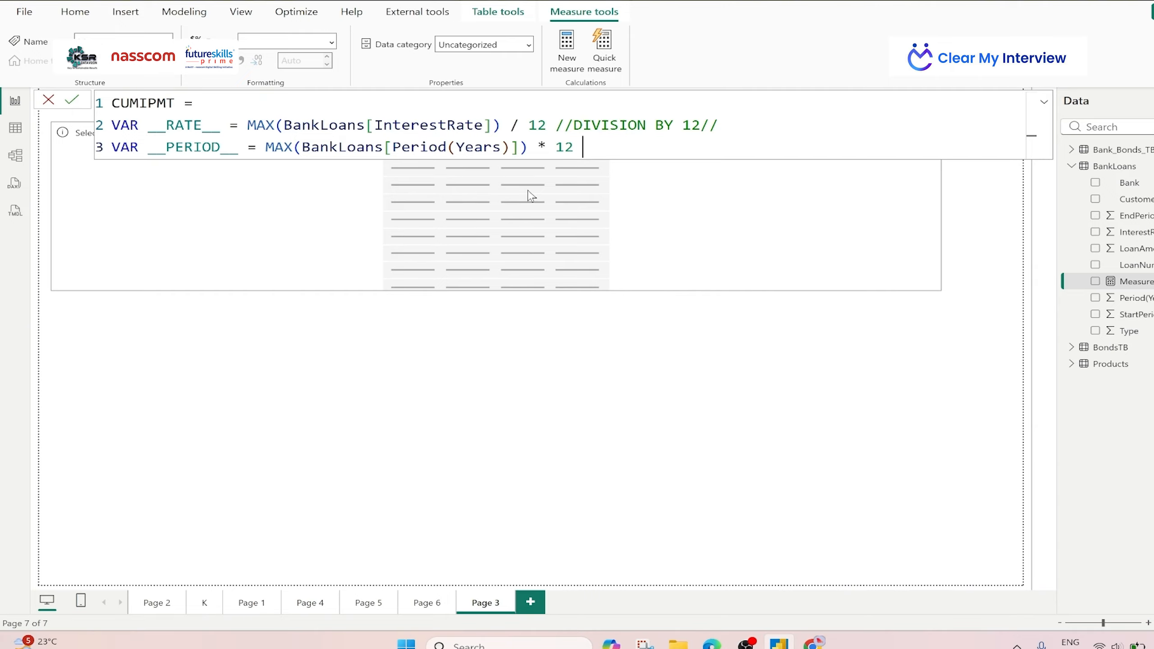
{"action": "type", "text": " //MULTIPLY BY"}
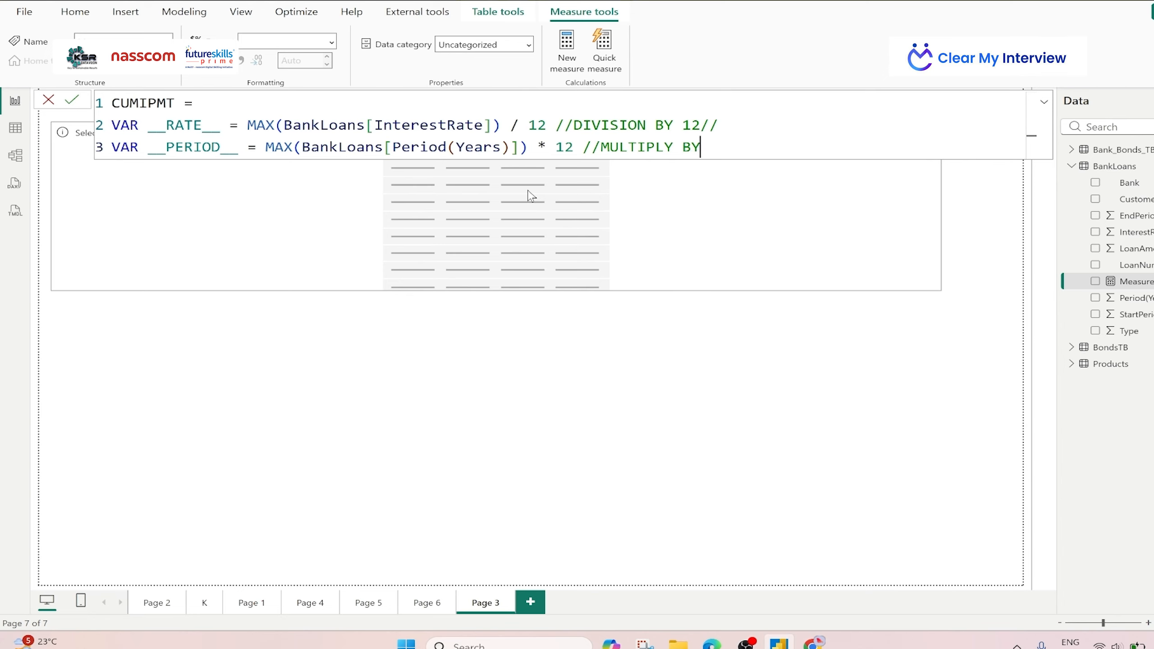
{"action": "type", "text": " 12//"}
Declare a variable __PV__ on line 4 as MAX(BankLoans[LoanAmount]), checking the next argument in the CUMIPMT documentation.
{"action": "key", "text": "shift+Return"}
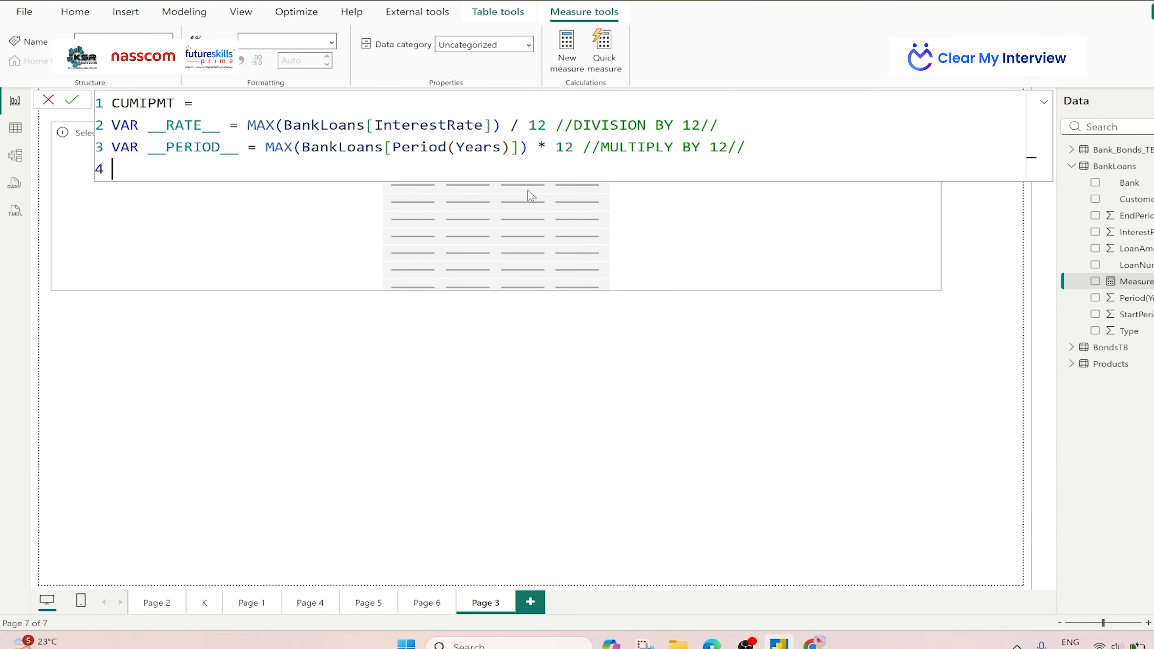
{"action": "type", "text": "VAR"}
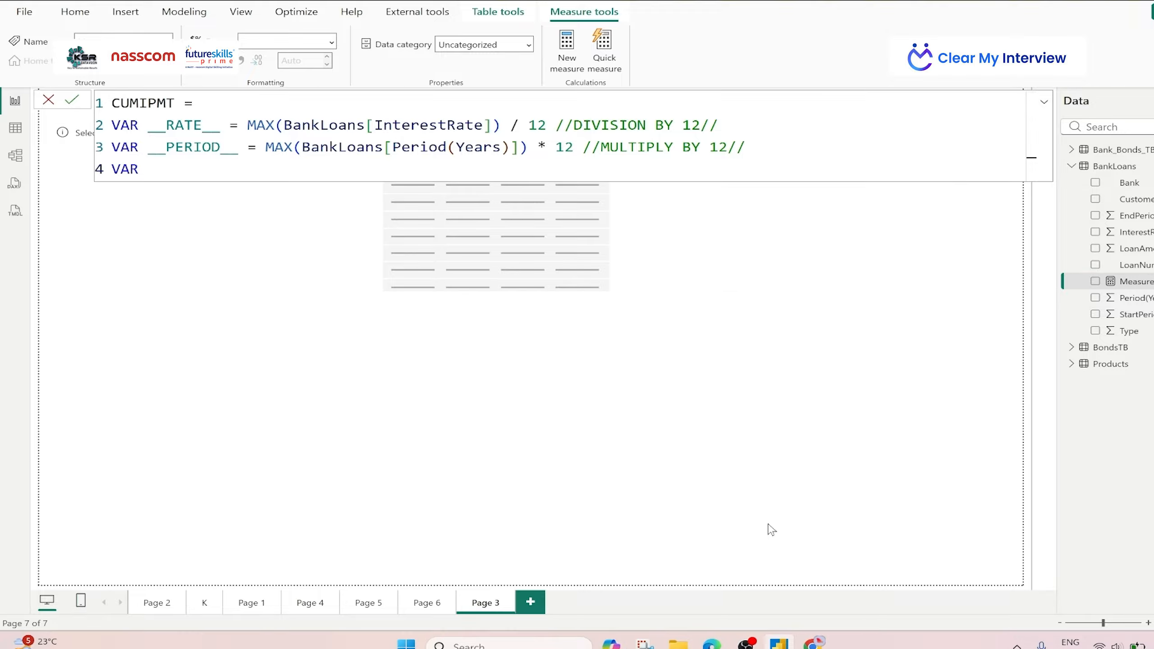
{"action": "key", "text": "alt+Tab"}
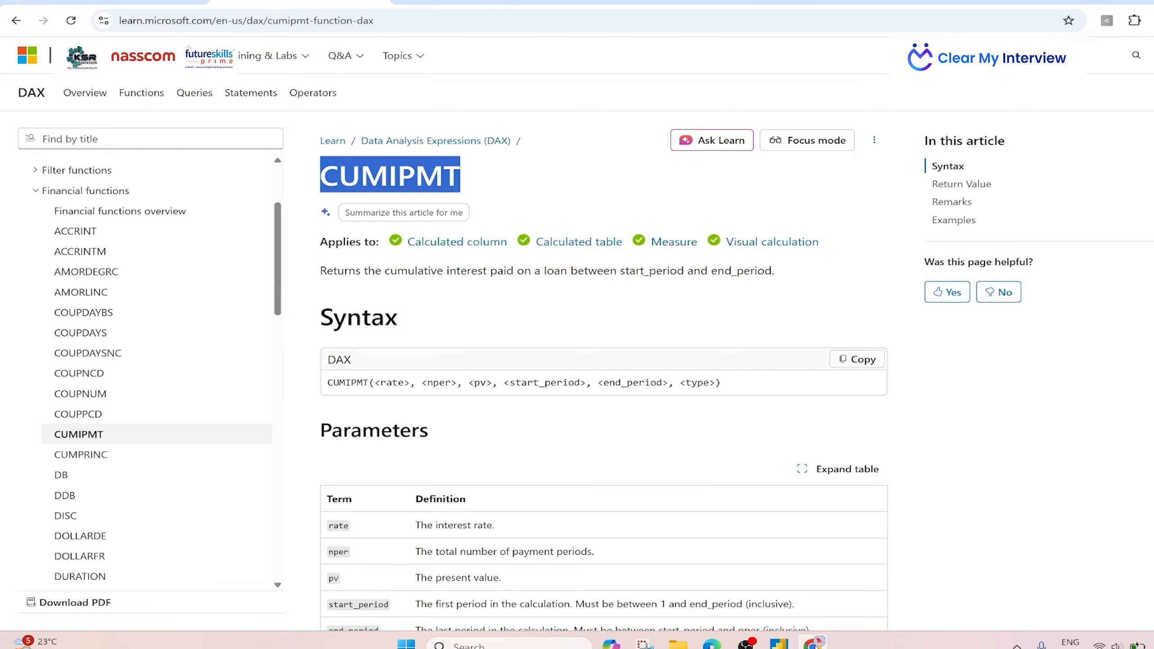
{"action": "key", "text": "alt+Tab"}
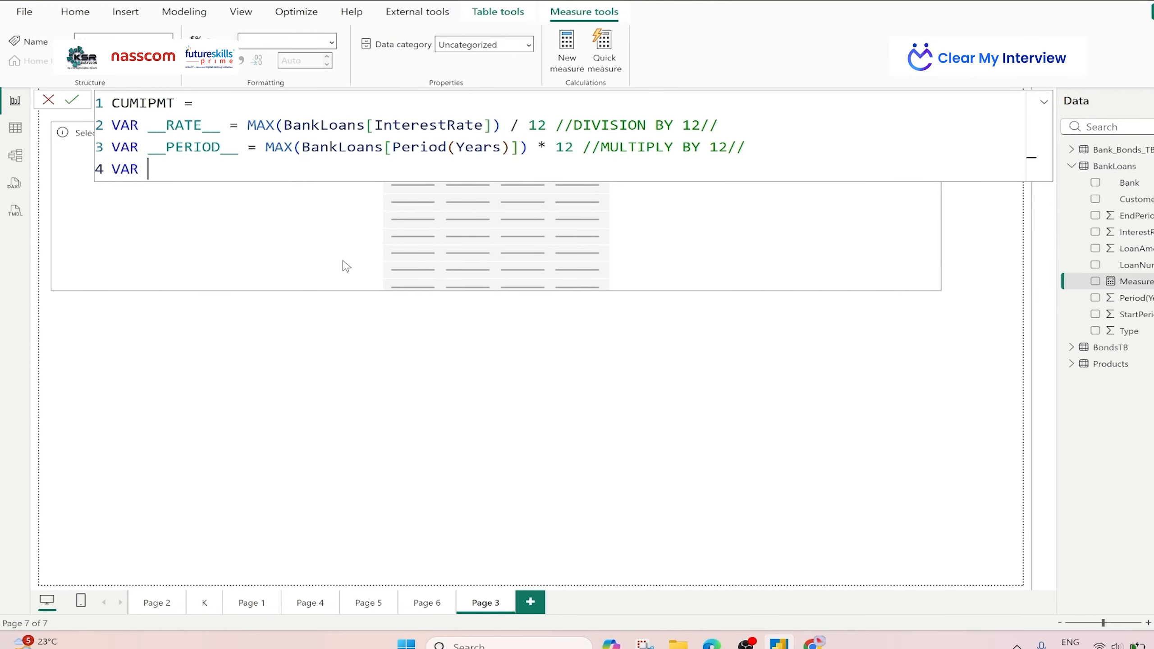
{"action": "type", "text": "__PV__ = MAX"}
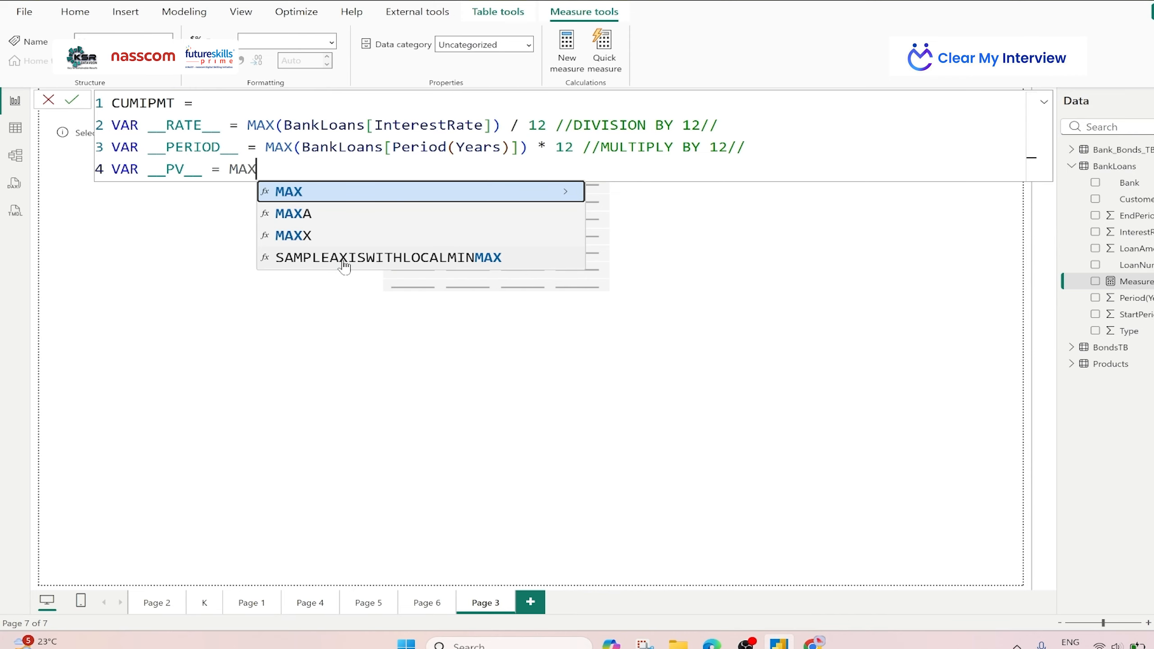
{"action": "type", "text": "(AMOU"}
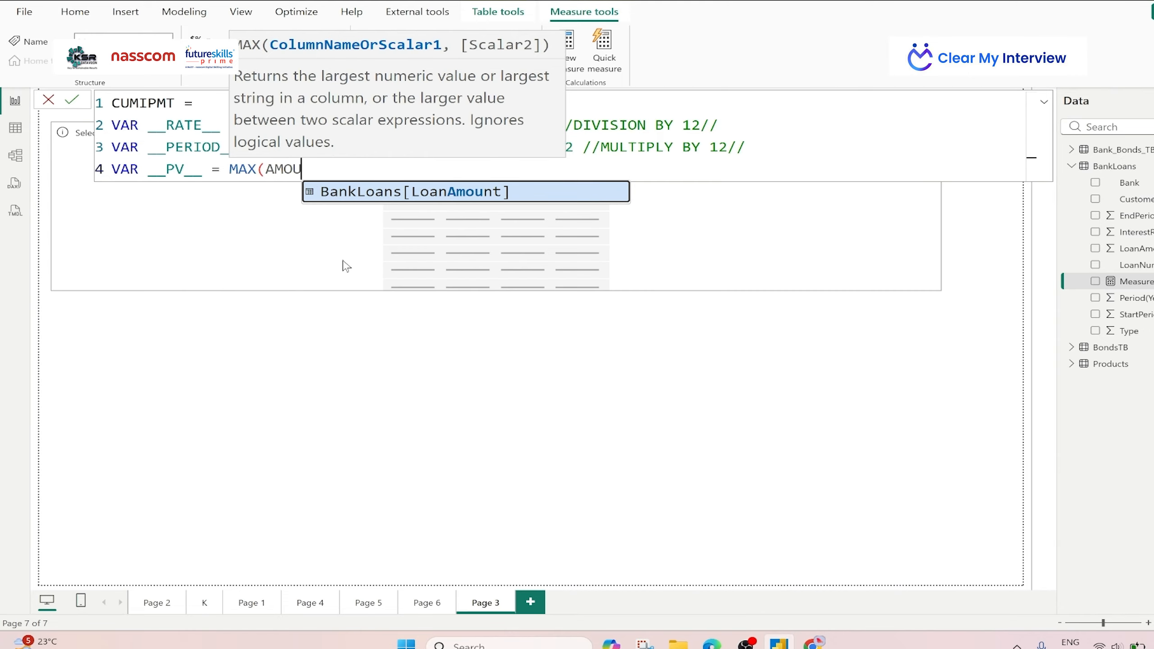
{"action": "left_click", "coordinate": [399, 199]}
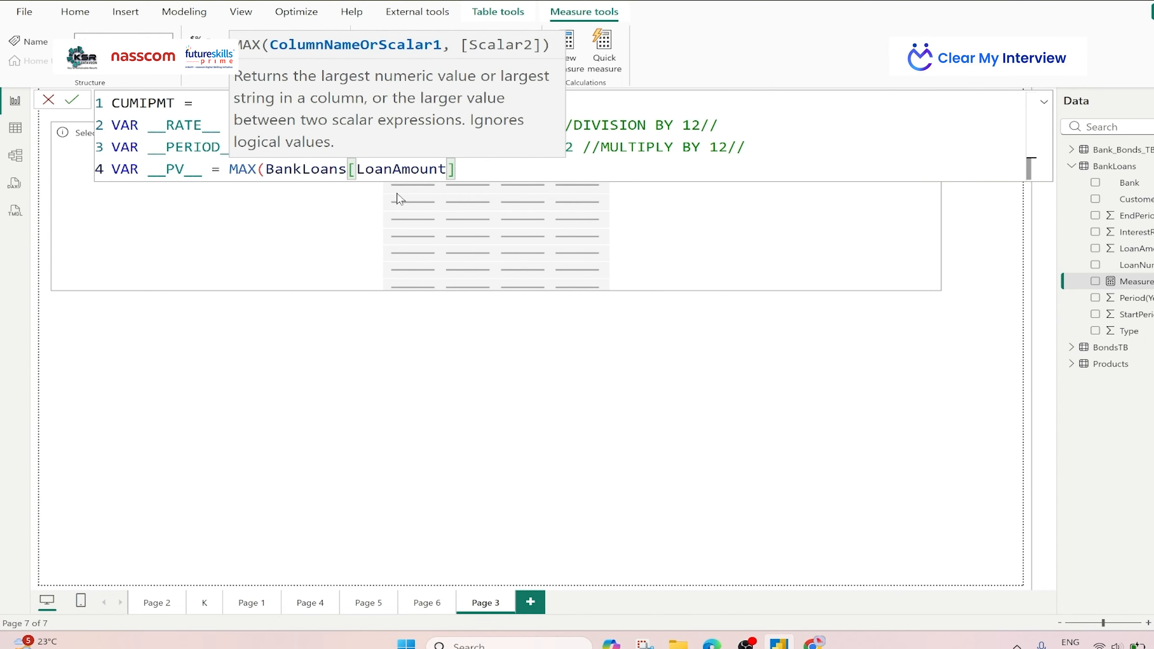
{"action": "type", "text": ")"}
Declare a variable __STPERIOD__ on line 5 as MAX(BankLoans[StartPeriod]), checking the argument order in the browser documentation.
{"action": "key", "text": "shift+Return"}
{"action": "type", "text": "VAR __"}
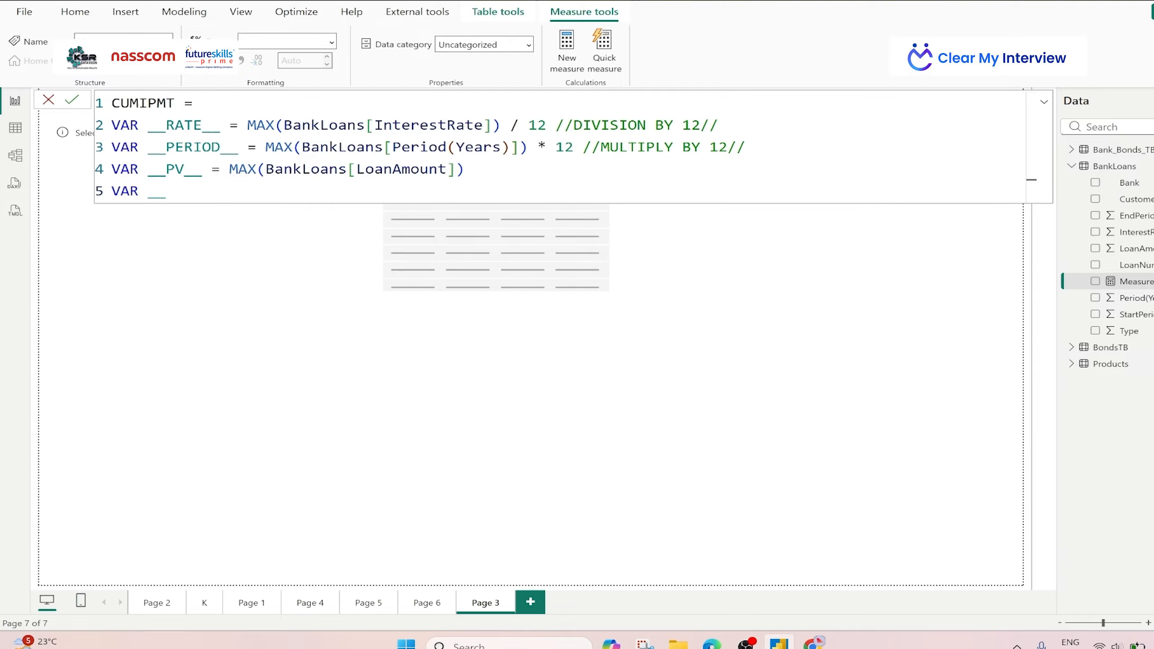
{"action": "left_click", "coordinate": [814, 643]}
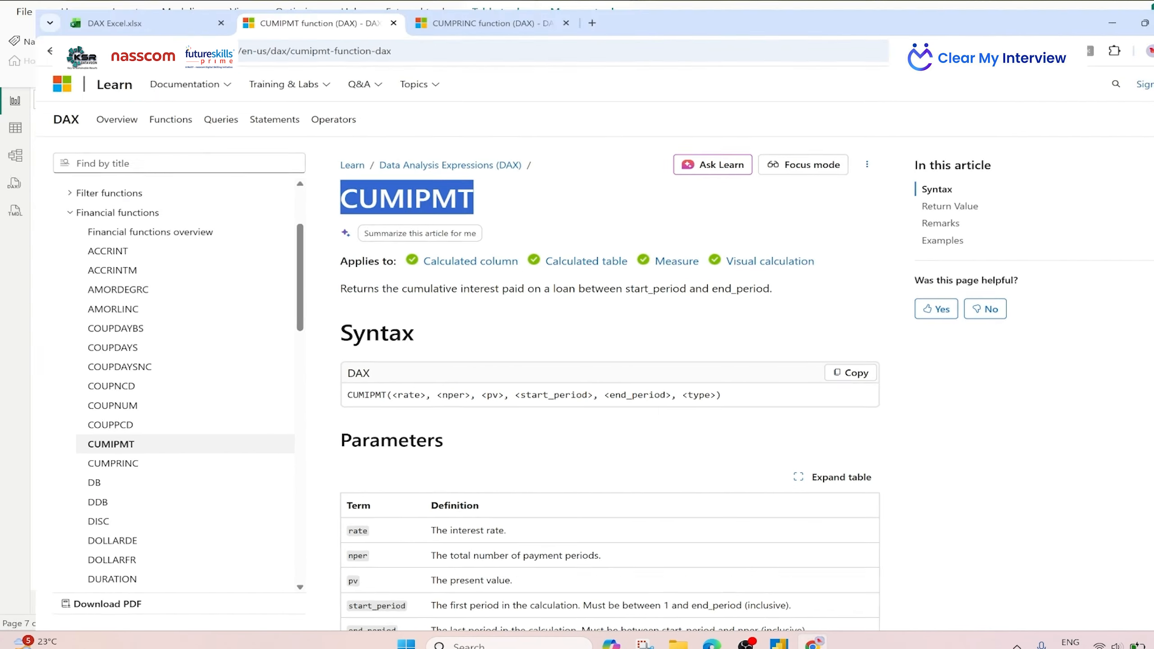
{"action": "key", "text": "alt+Tab"}
{"action": "type", "text": "__STP"}
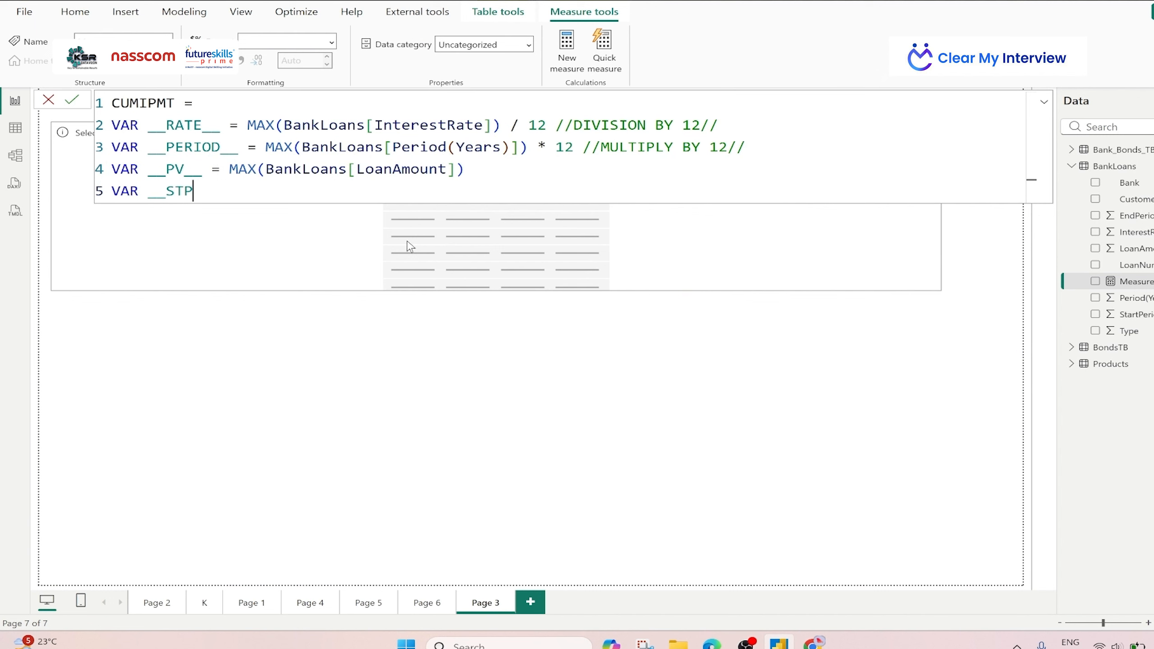
{"action": "type", "text": "ERIOD__ = MAX(START"}
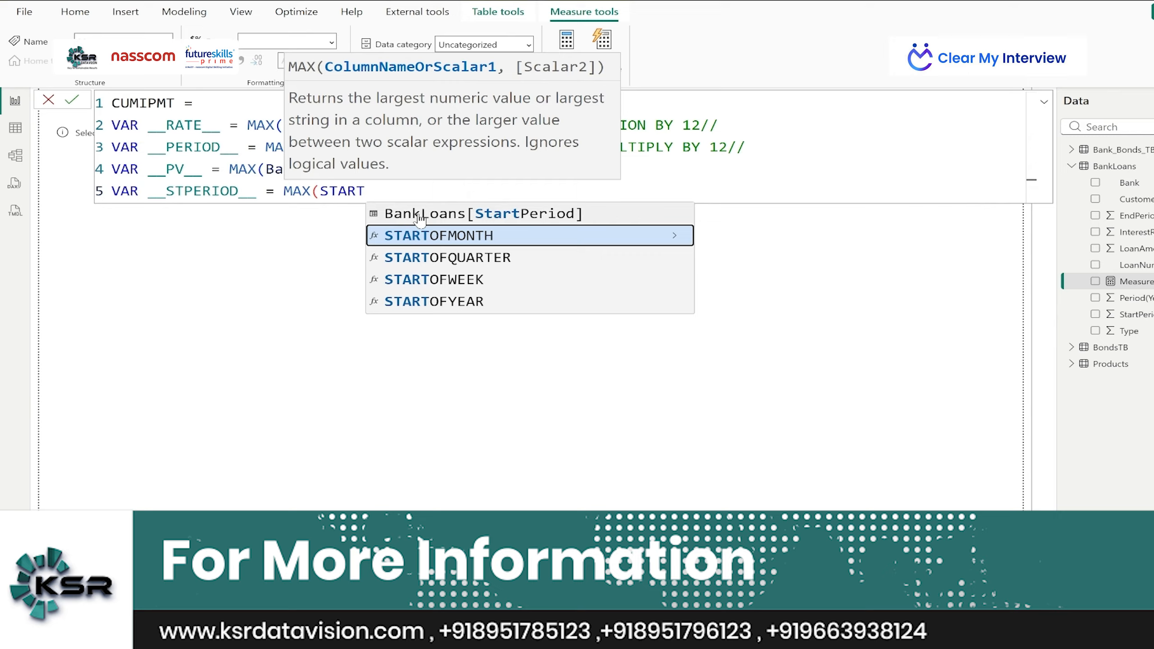
{"action": "left_click", "coordinate": [419, 214]}
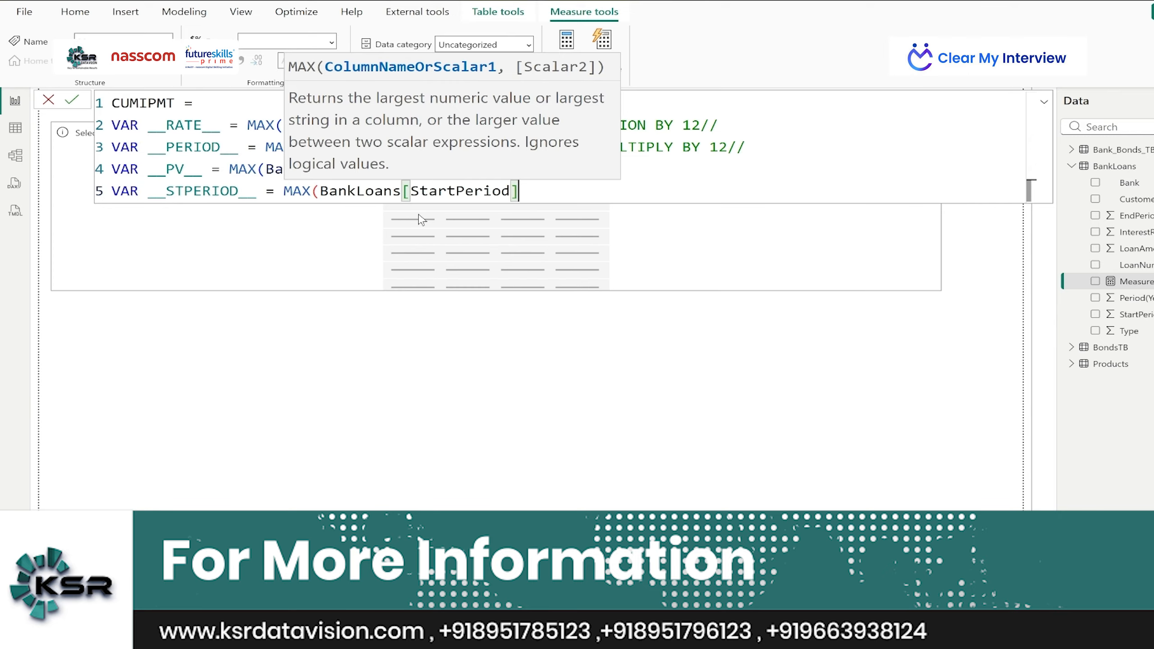
{"action": "type", "text": ")"}
Declare a variable __ENDPERIOD__ on line 6 as MAX(BankLoans[EndPeriod]).
{"action": "key", "text": "Return"}
{"action": "type", "text": "VA"}
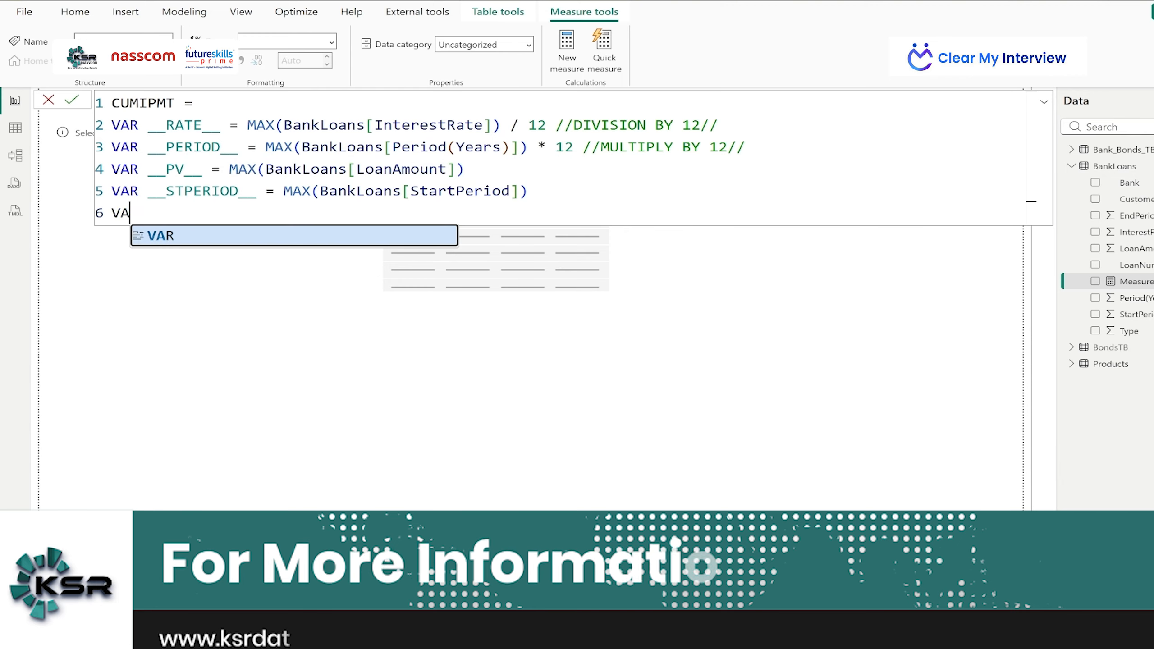
{"action": "type", "text": "R __END"}
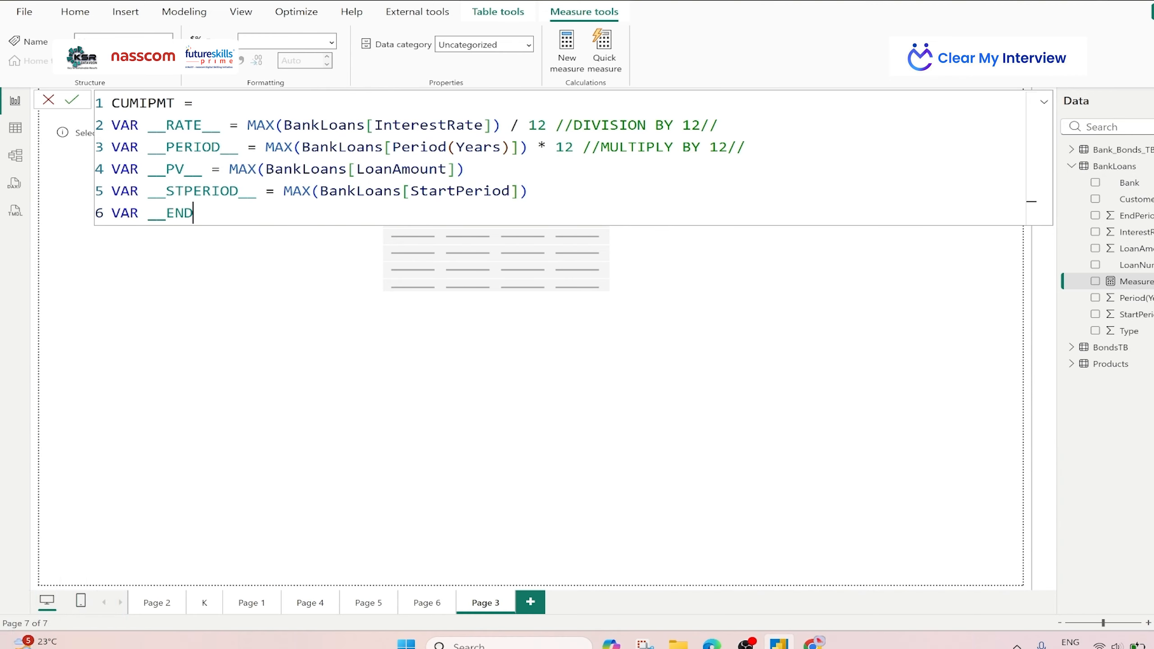
{"action": "type", "text": "PERIOD__ = MAX"}
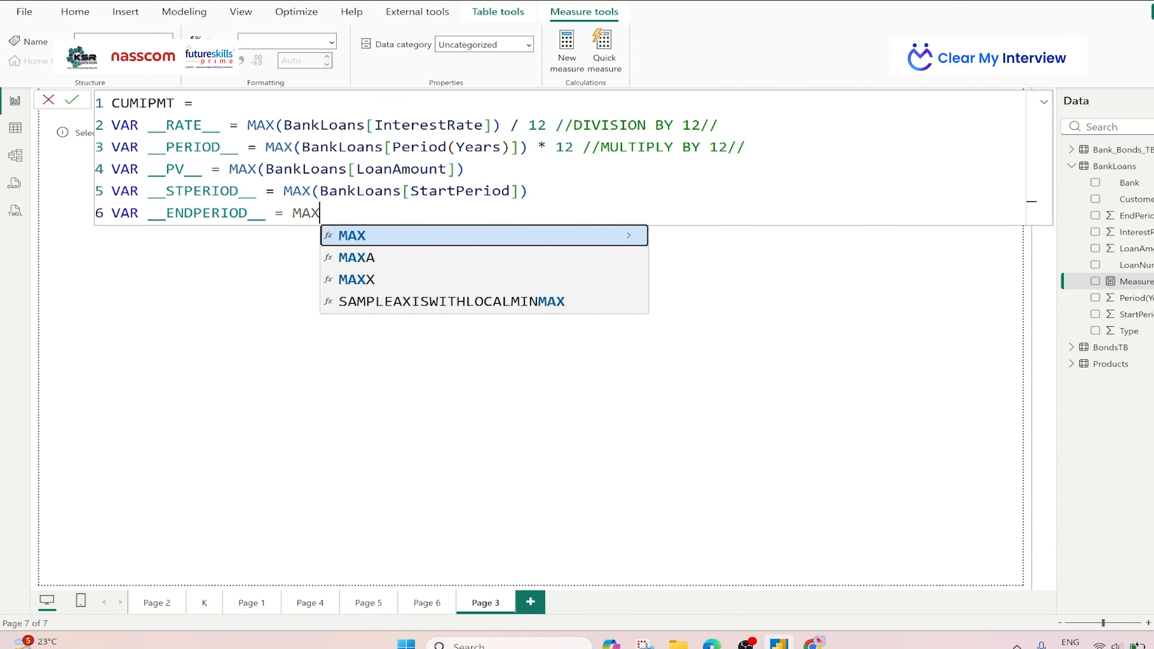
{"action": "type", "text": "(END"}
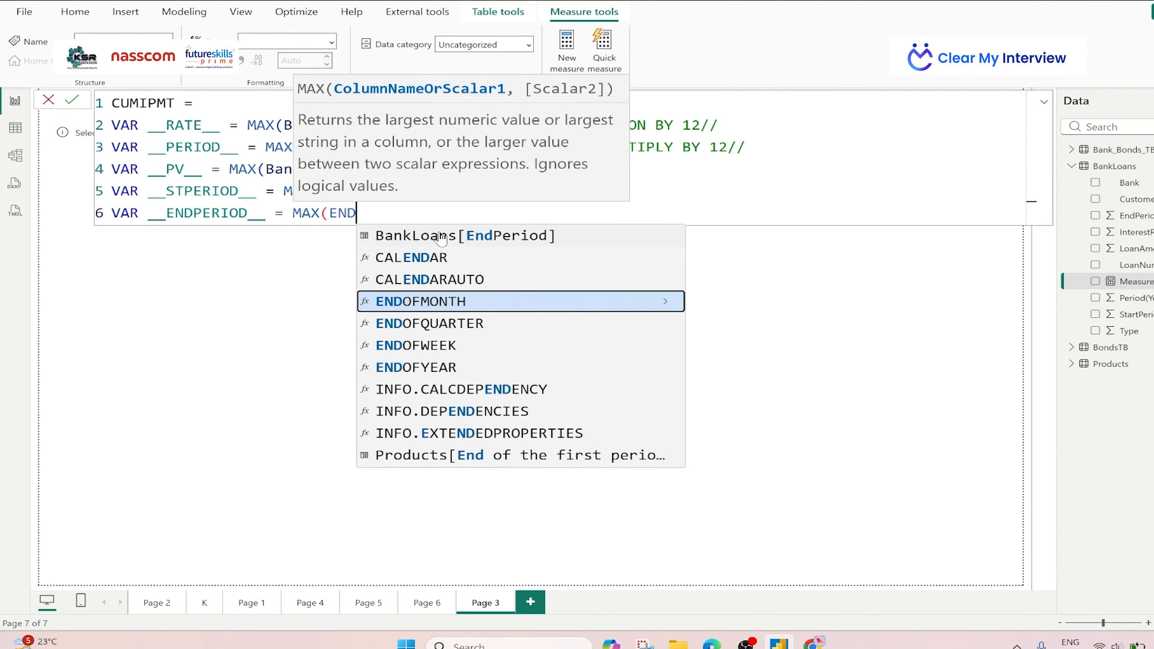
{"action": "left_click", "coordinate": [441, 236]}
{"action": "type", "text": ")"}
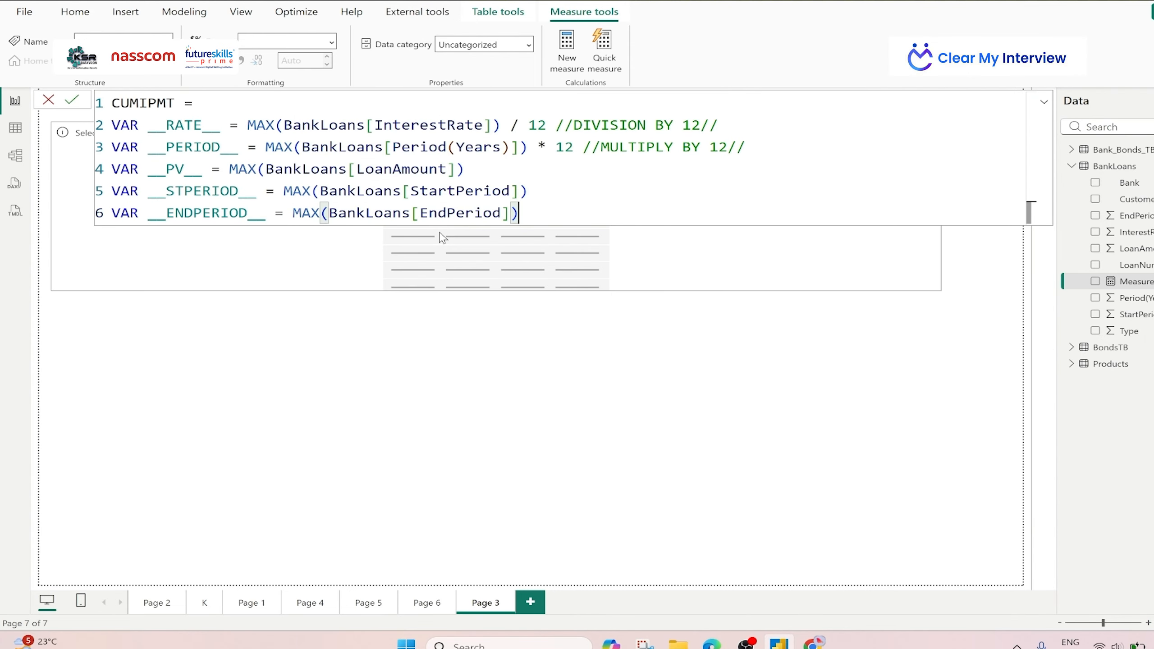
Declare a variable __TYPE__ on line 7 as MAX(BankLoans[Type]).
{"action": "key", "text": "Return"}
{"action": "type", "text": "VAR "}
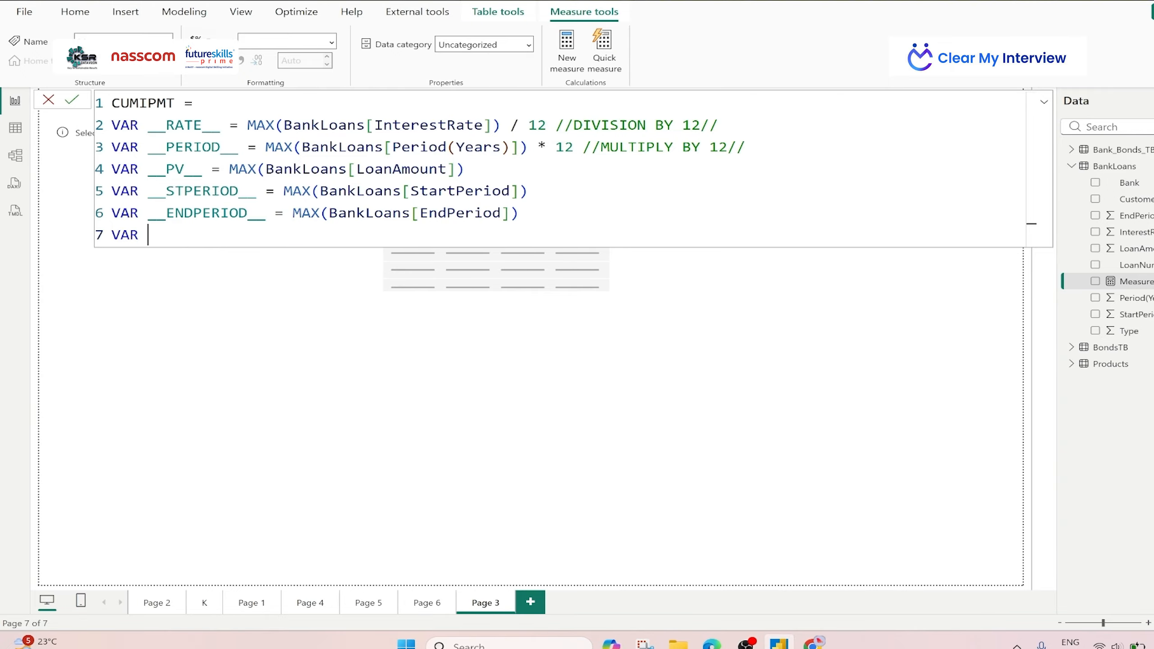
{"action": "type", "text": "__TYPE__ = MAX"}
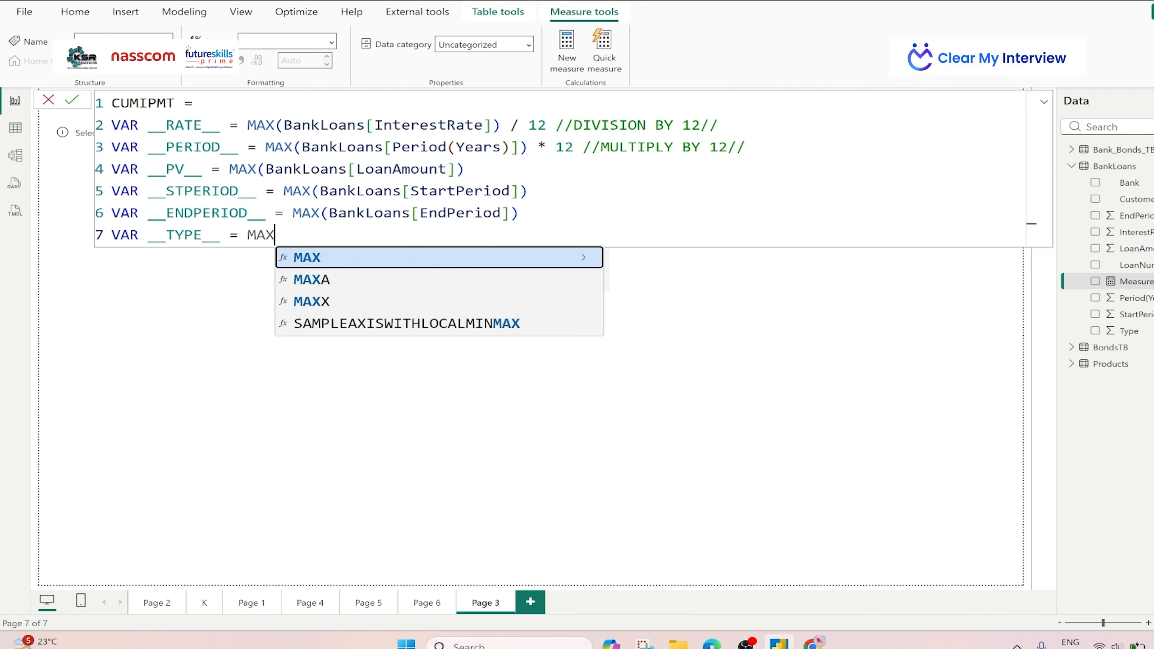
{"action": "type", "text": "(TYPE"}
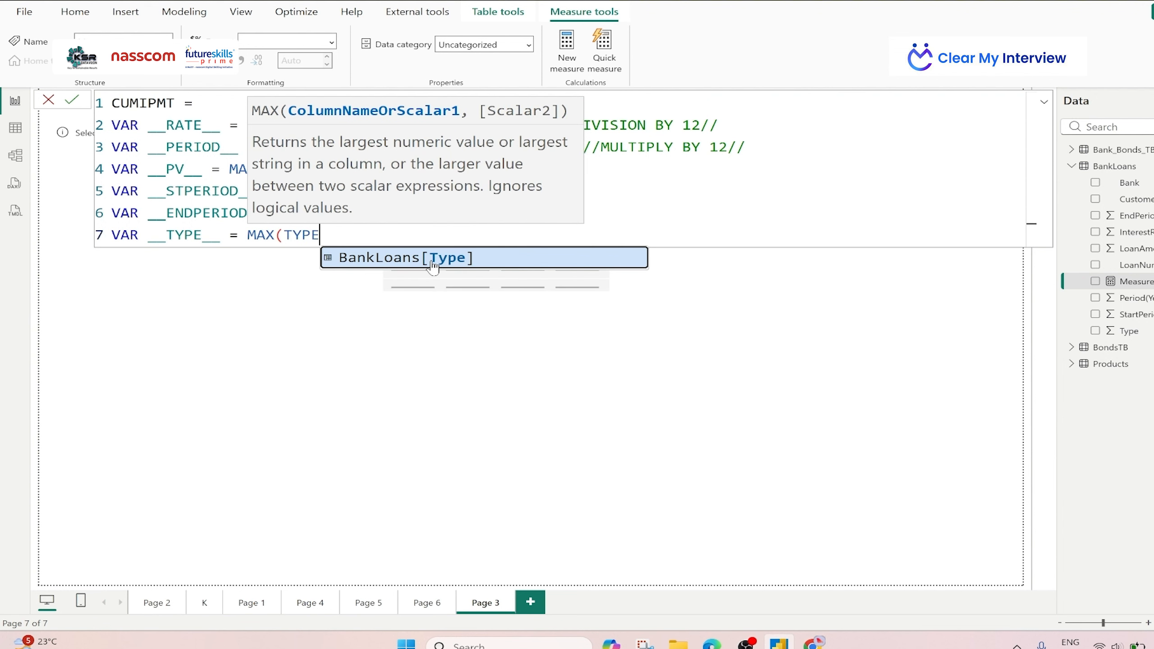
{"action": "left_click", "coordinate": [432, 258]}
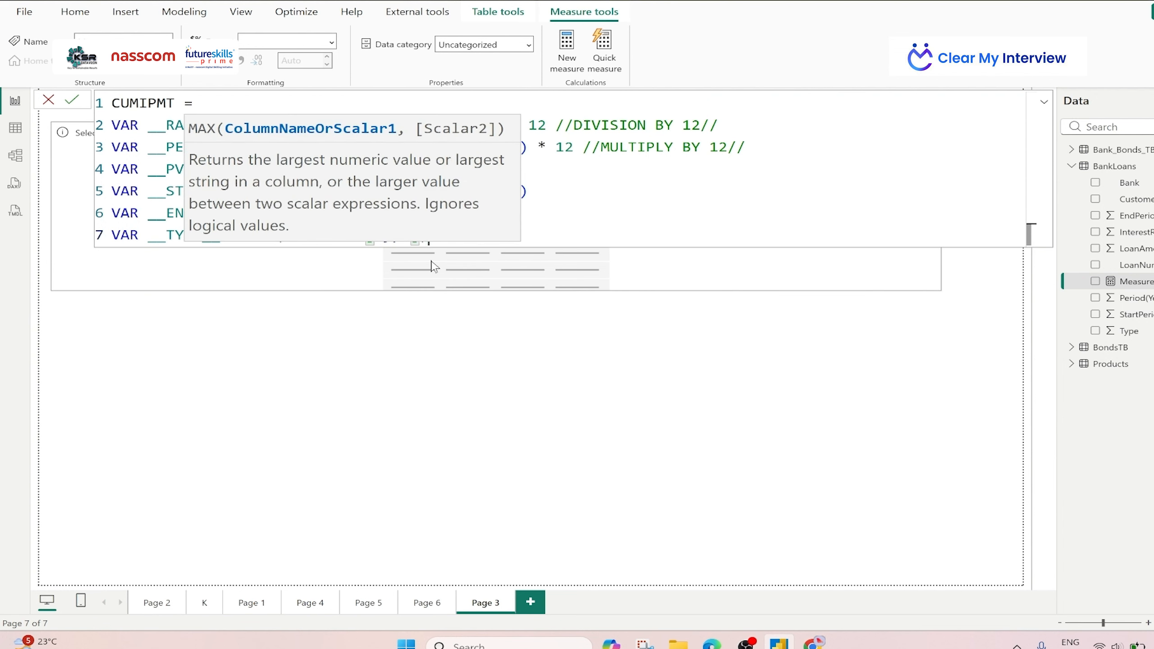
{"action": "type", "text": ")"}
Leave line 8 blank, add RETURN on line 9 and open a CUMIPMT function call on line 10.
{"action": "key", "text": "shift+Return"}
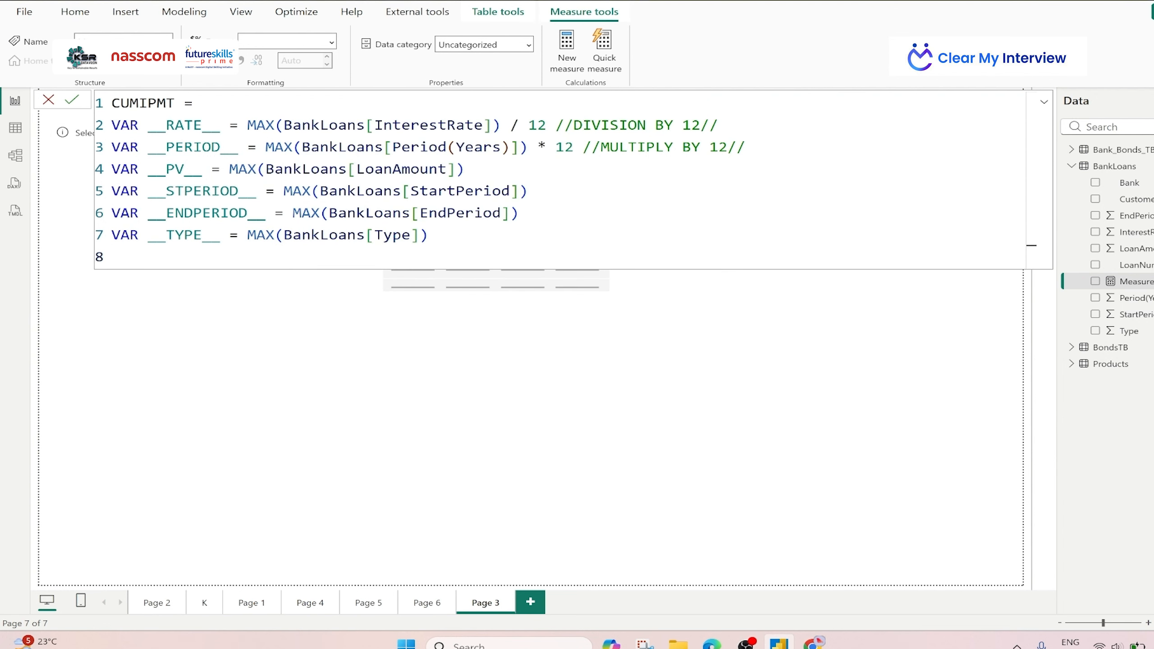
{"action": "key", "text": "shift+Return"}
{"action": "type", "text": "RETURN"}
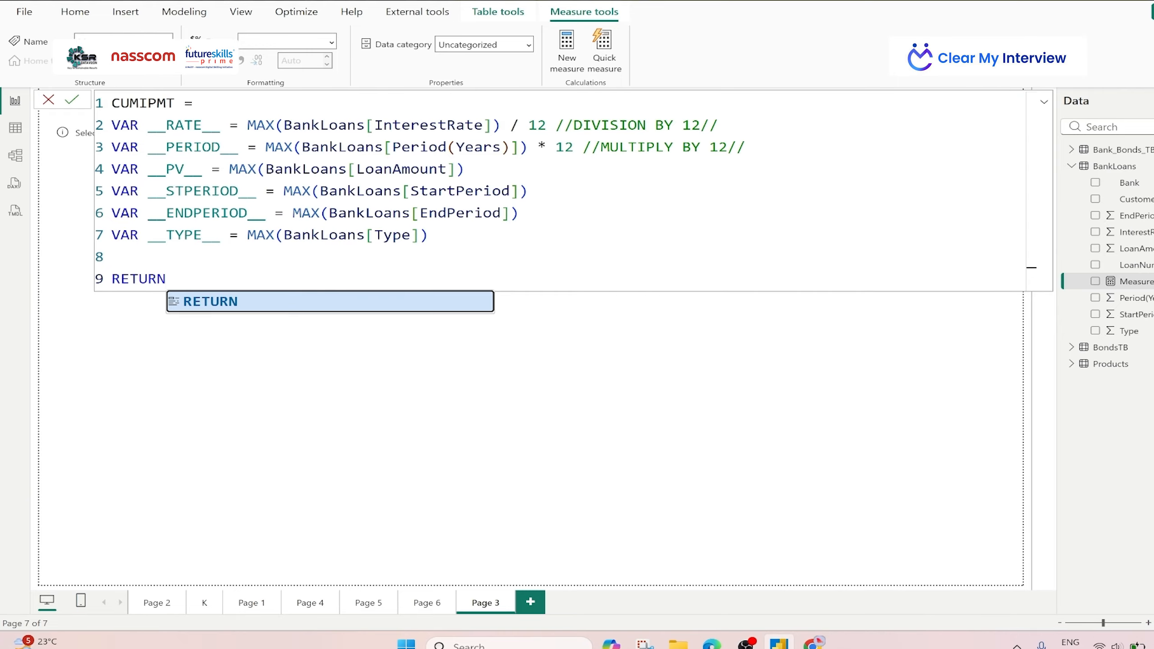
{"action": "key", "text": "shift+Return"}
{"action": "type", "text": "CUM"}
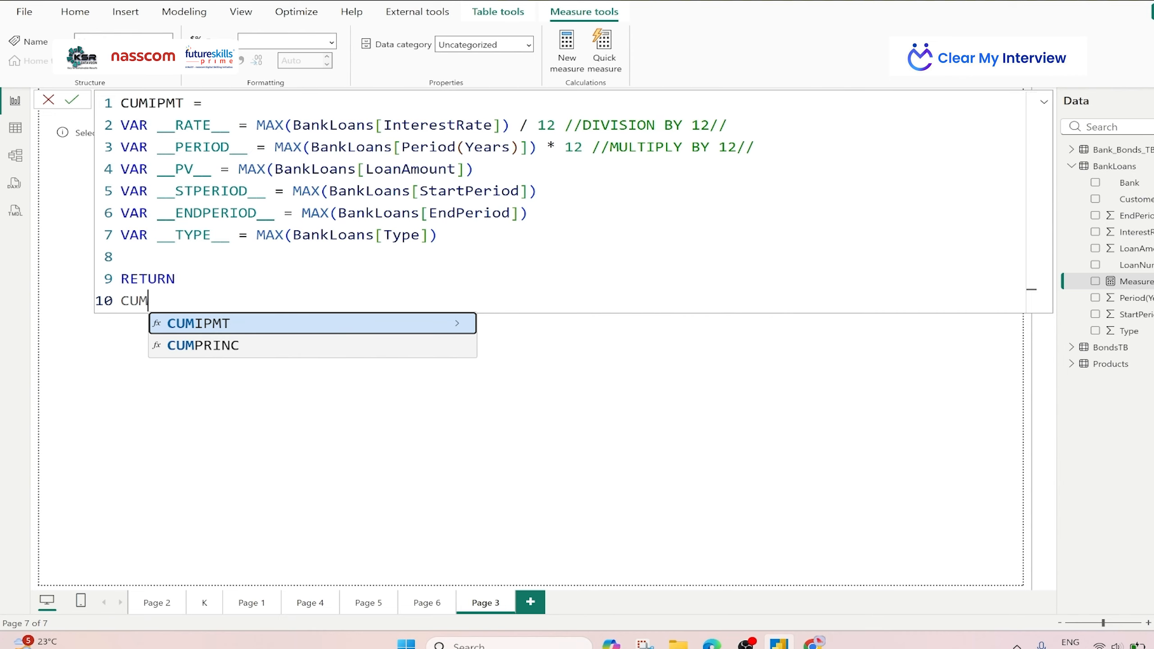
{"action": "type", "text": "IPMT"}
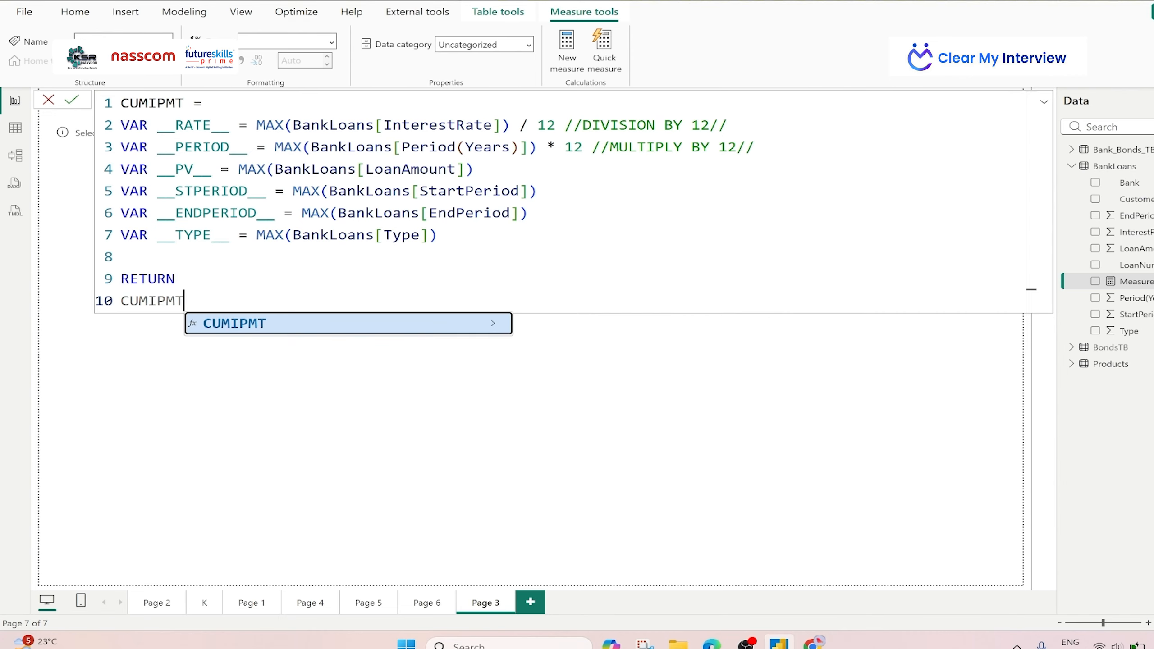
{"action": "type", "text": "("}
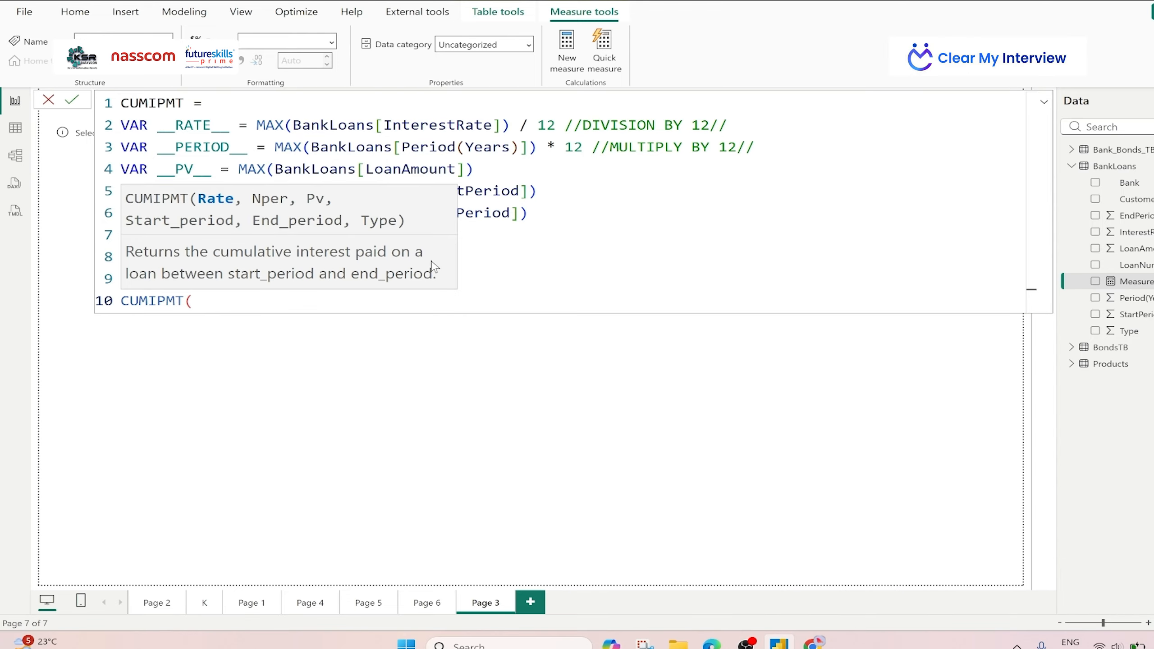
Pass the variables __RATE__, __PERIOD__ and __PV__ as the first three arguments of CUMIPMT.
{"action": "type", "text": "RATE"}
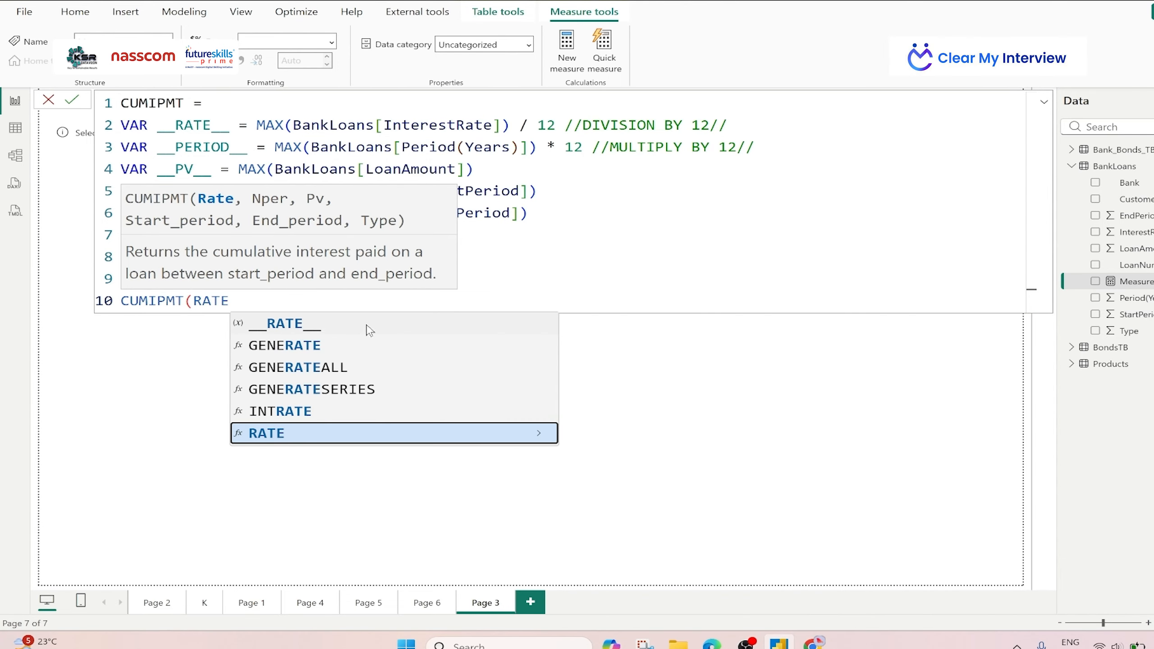
{"action": "left_click", "coordinate": [369, 330]}
{"action": "type", "text": ","}
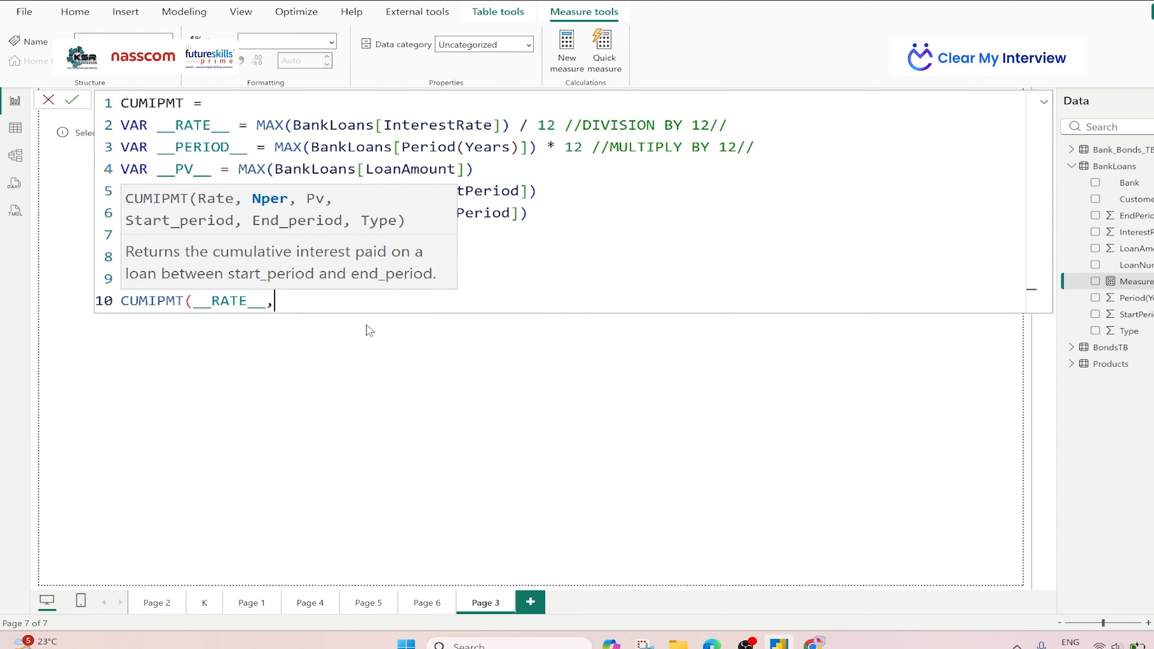
{"action": "type", "text": "PERIOD"}
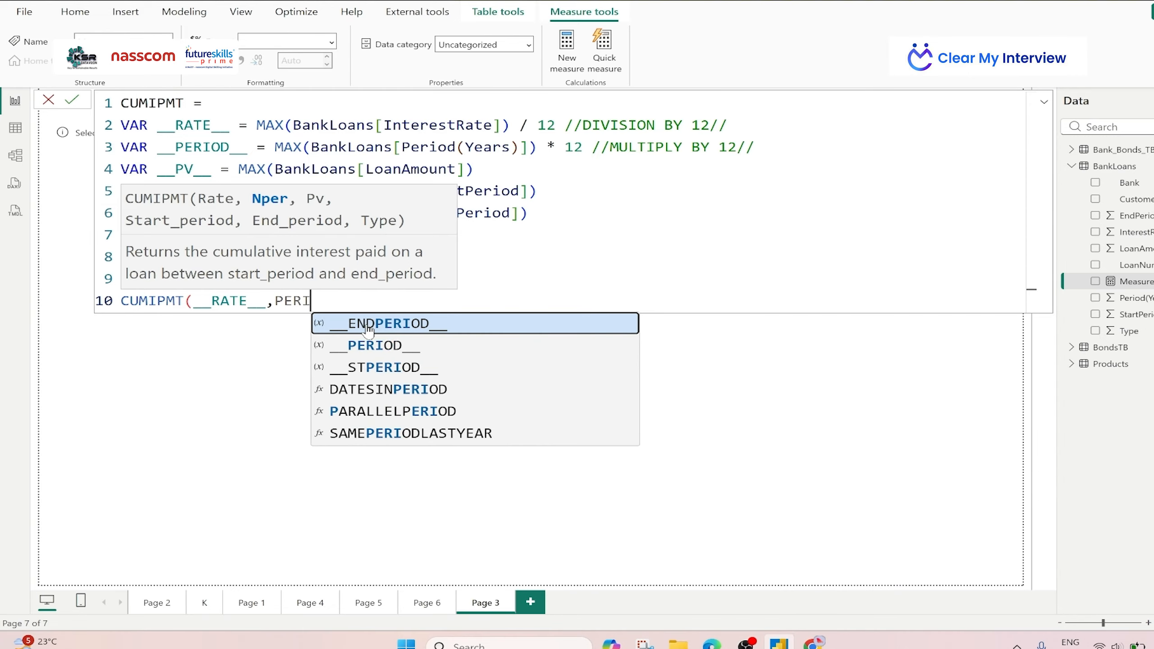
{"action": "left_click", "coordinate": [396, 342]}
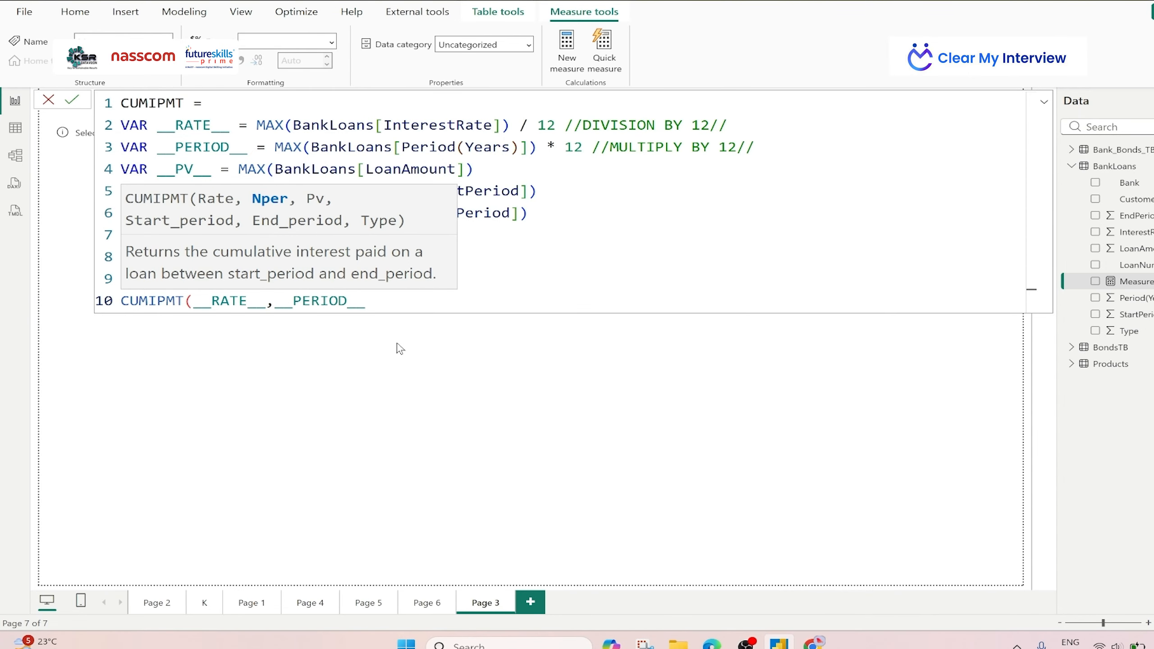
{"action": "type", "text": ",__"}
{"action": "type", "text": "PV"}
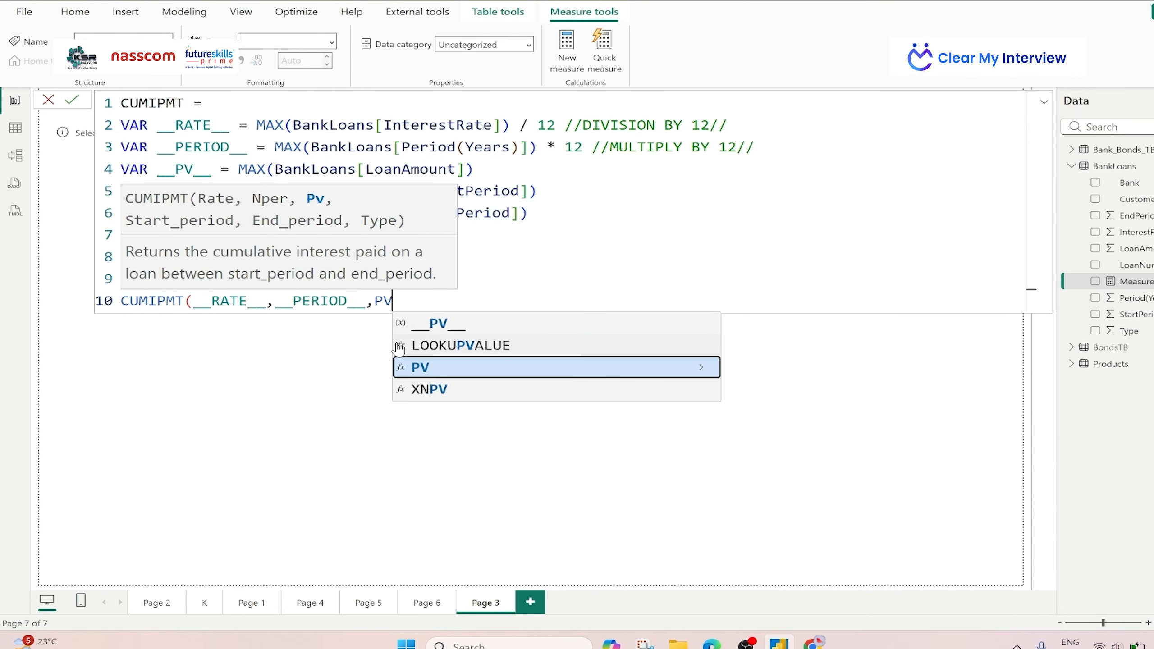
{"action": "left_click", "coordinate": [450, 326]}
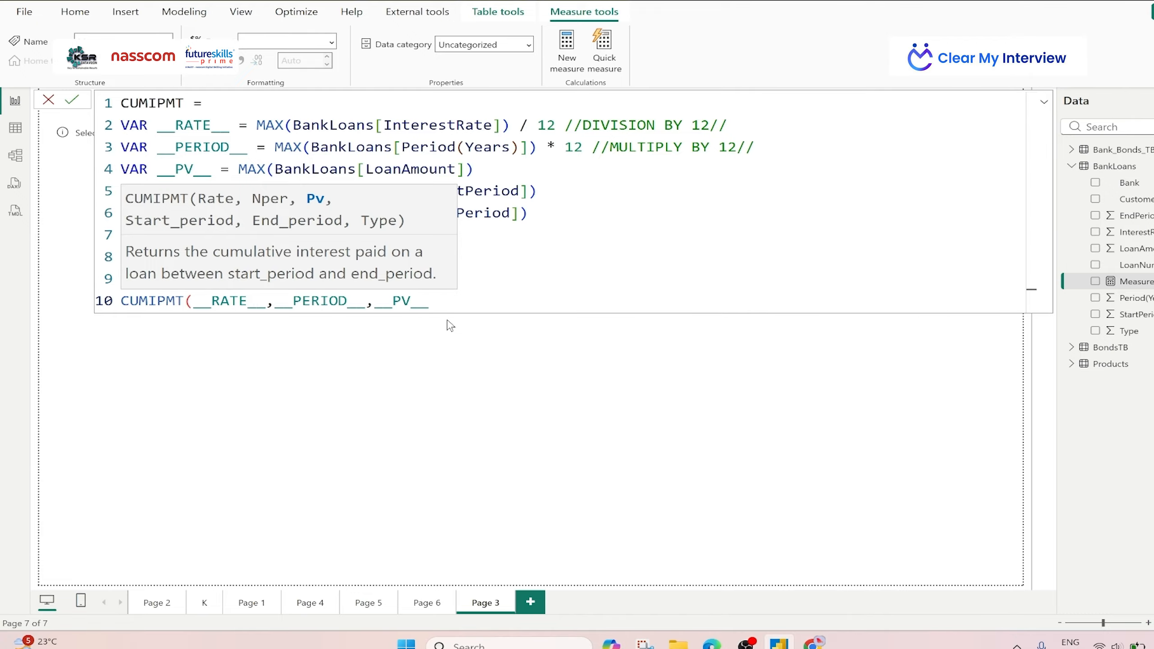
Complete CUMIPMT with the variables __STPERIOD__, __ENDPERIOD__ and __TYPE__, close the parenthesis and commit the measure.
{"action": "type", "text": ",STPE"}
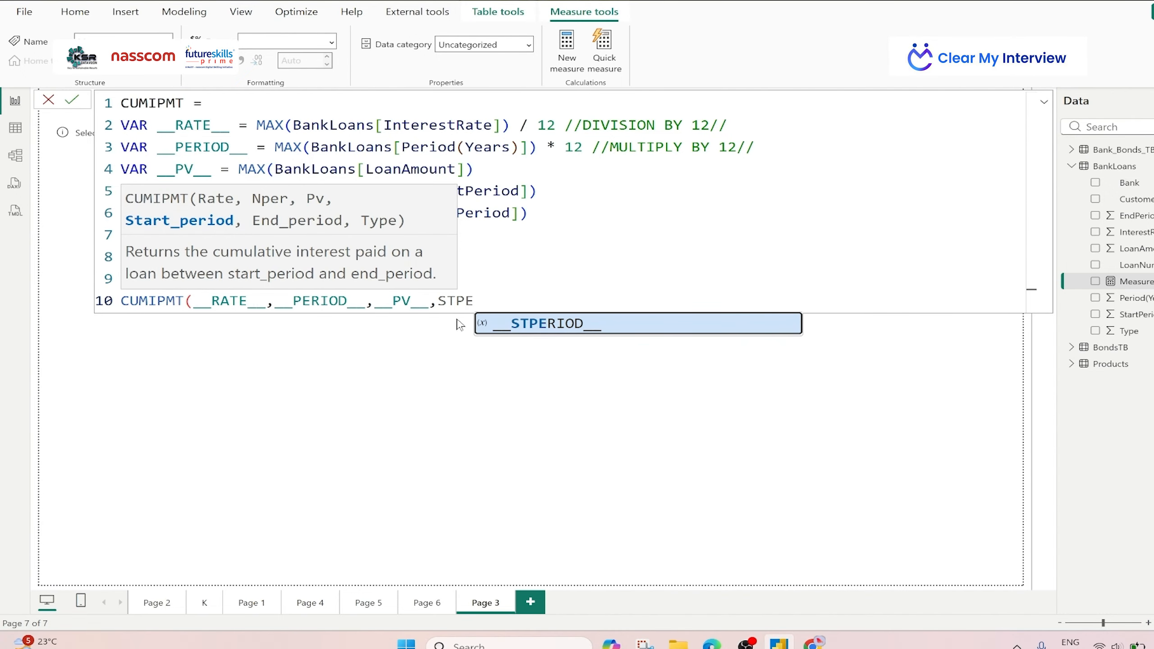
{"action": "left_click", "coordinate": [563, 325]}
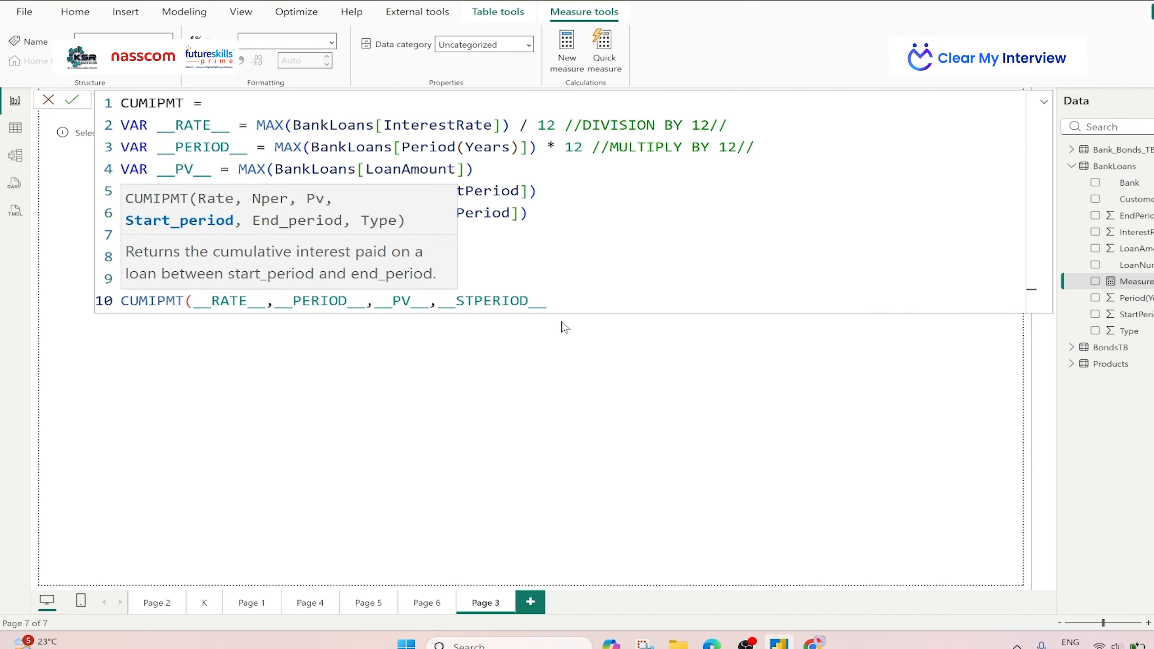
{"action": "type", "text": ",END"}
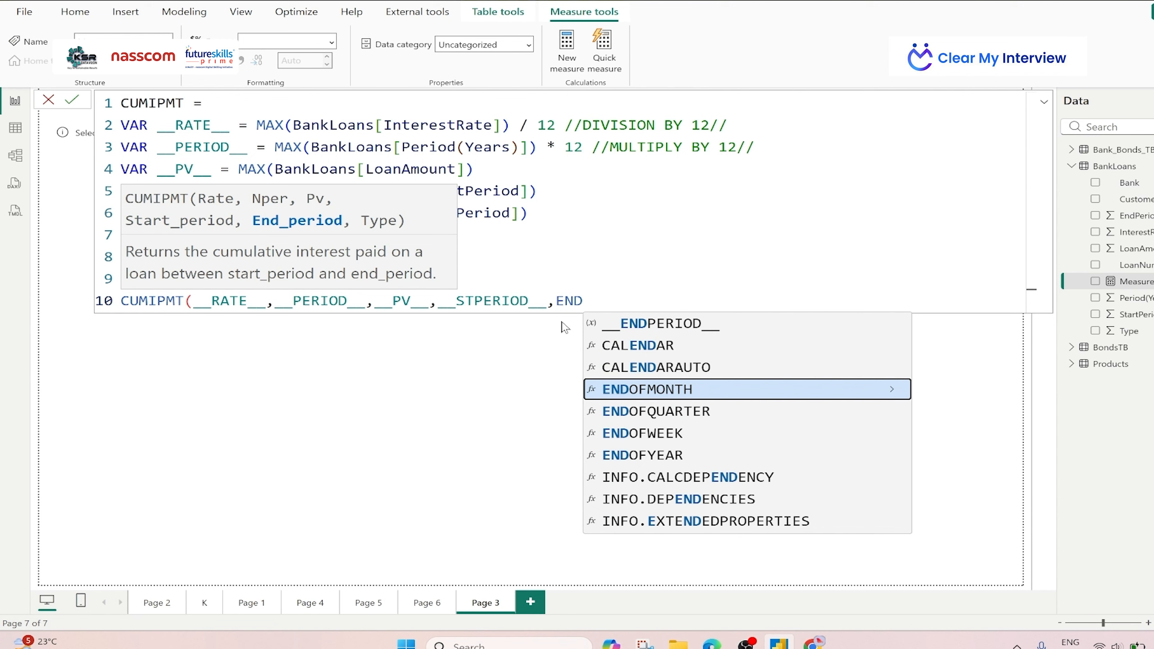
{"action": "left_click", "coordinate": [679, 325]}
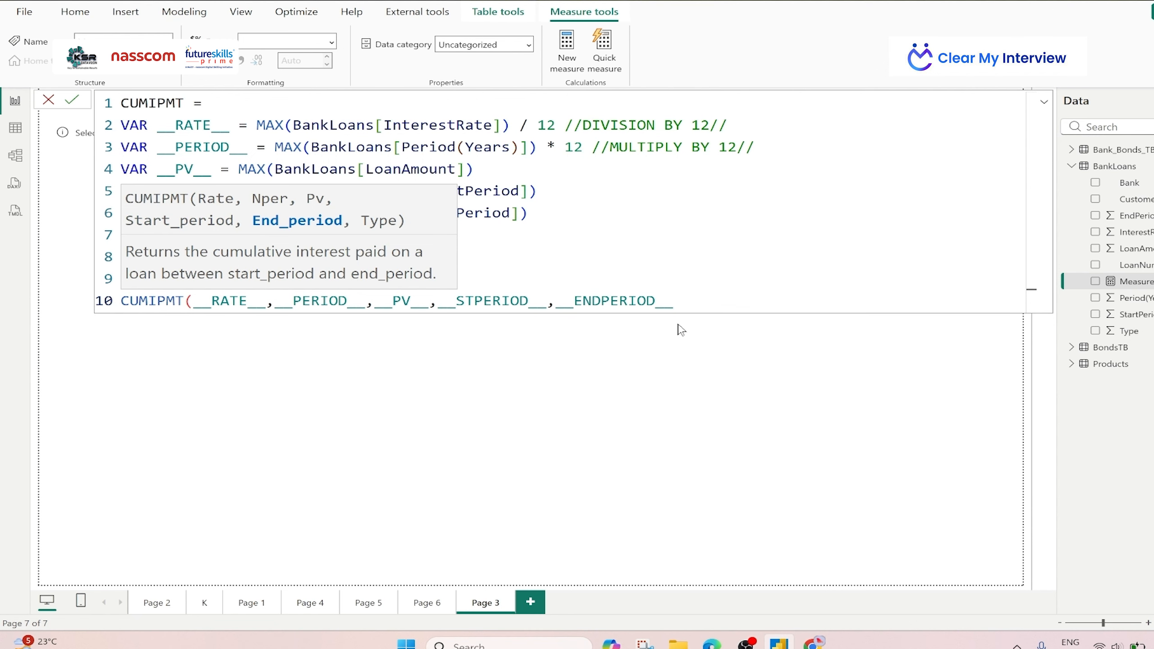
{"action": "type", "text": ",TYPE"}
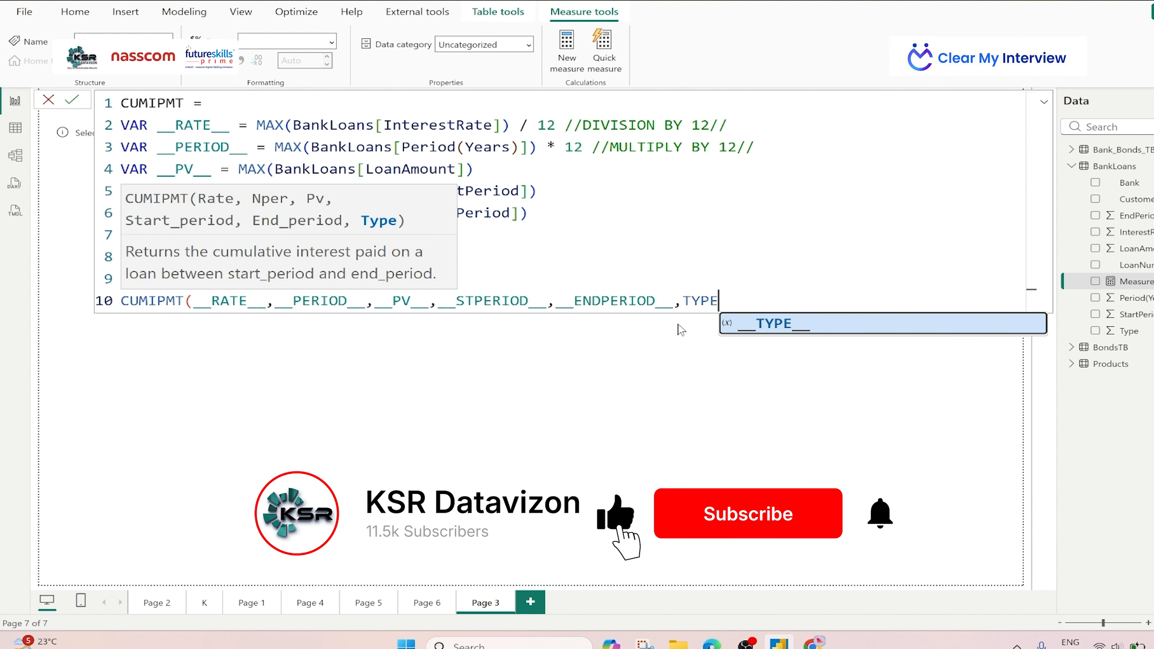
{"action": "left_click", "coordinate": [726, 324]}
{"action": "type", "text": ")"}
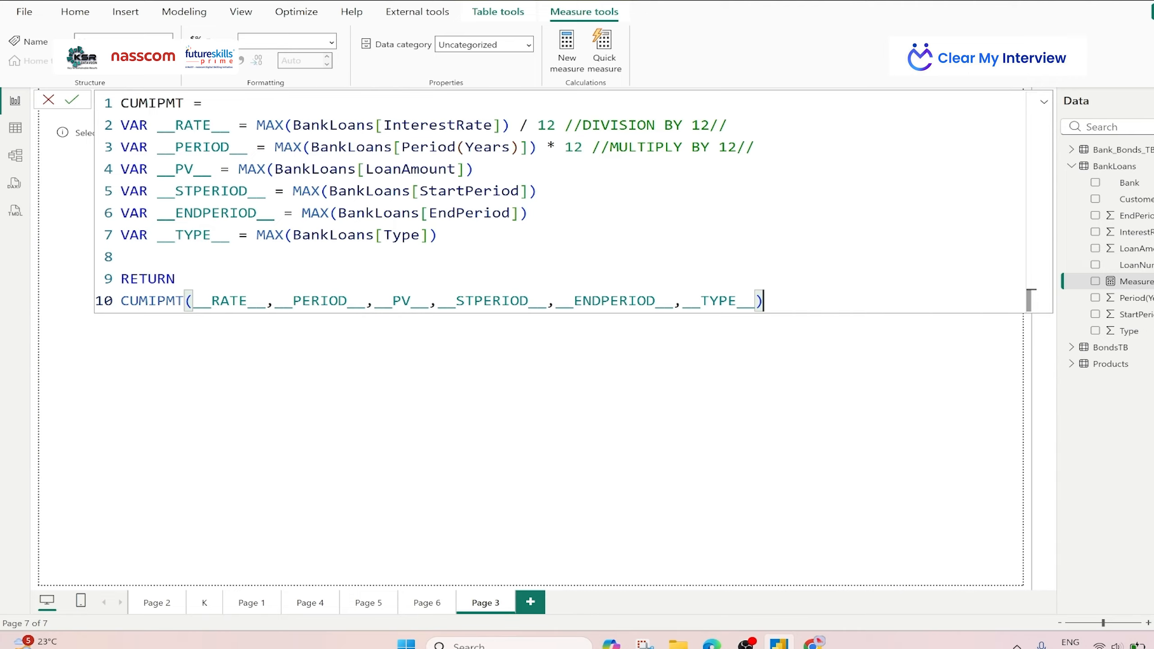
{"action": "left_click", "coordinate": [73, 102]}
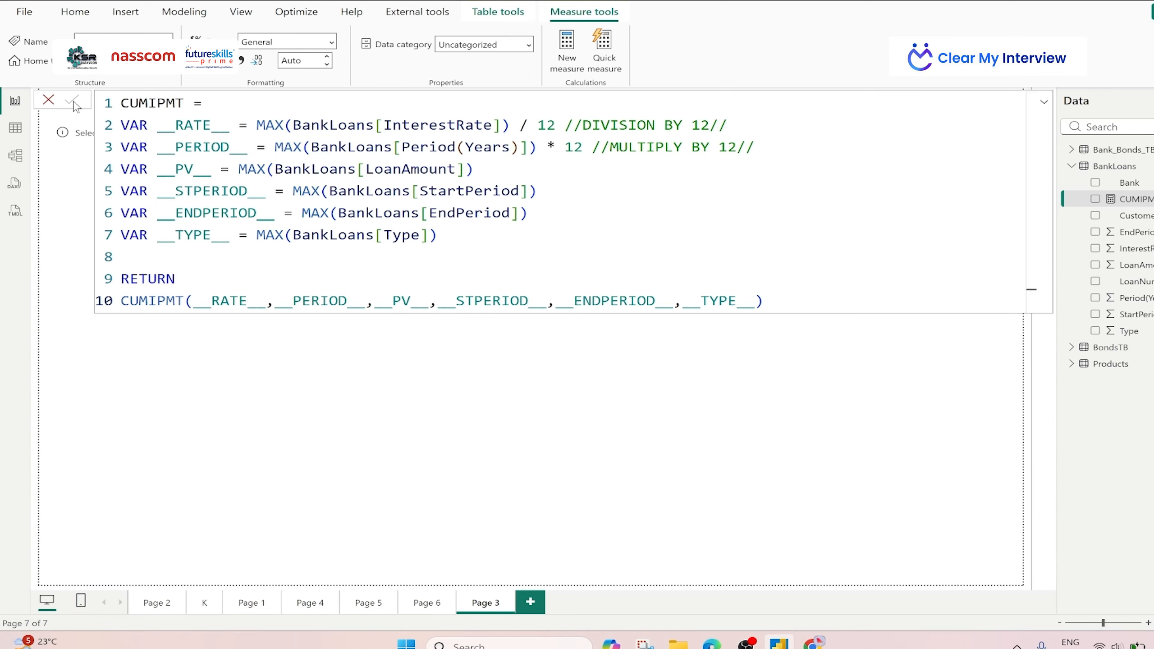
Collapse the formula editor and add the BankLoans fields LoanNumber, Bank and Customer to the empty table visual.
{"action": "left_click", "coordinate": [1044, 106]}
{"action": "left_click", "coordinate": [641, 227]}
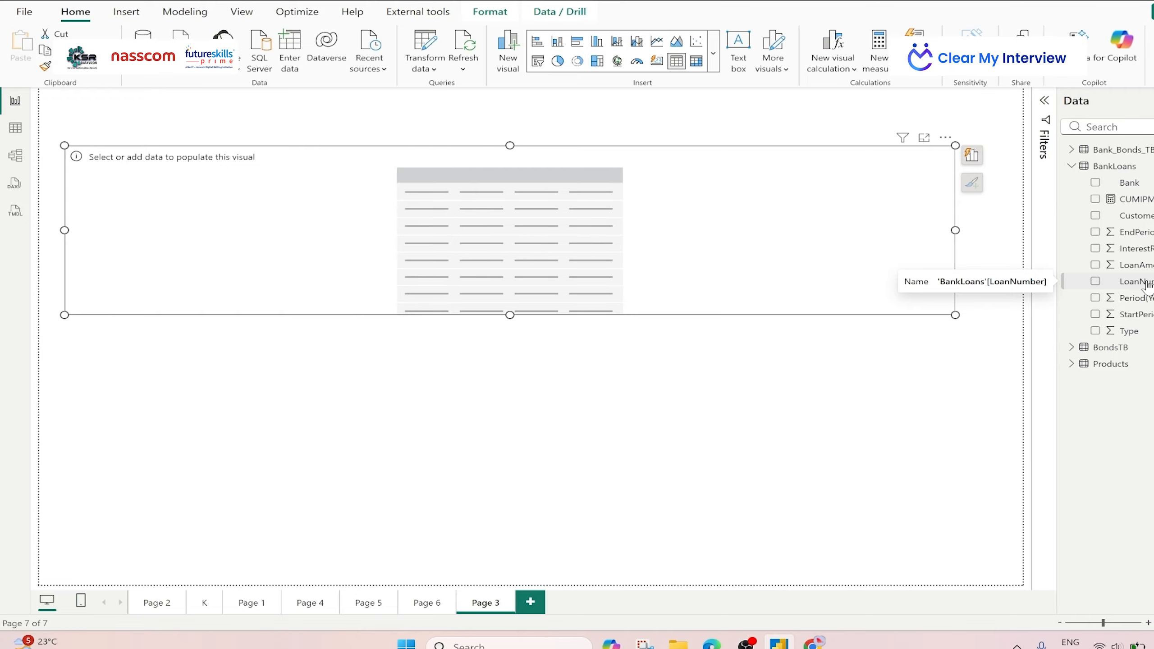
{"action": "left_click_drag", "start_coordinate": [1145, 284], "coordinate": [834, 250]}
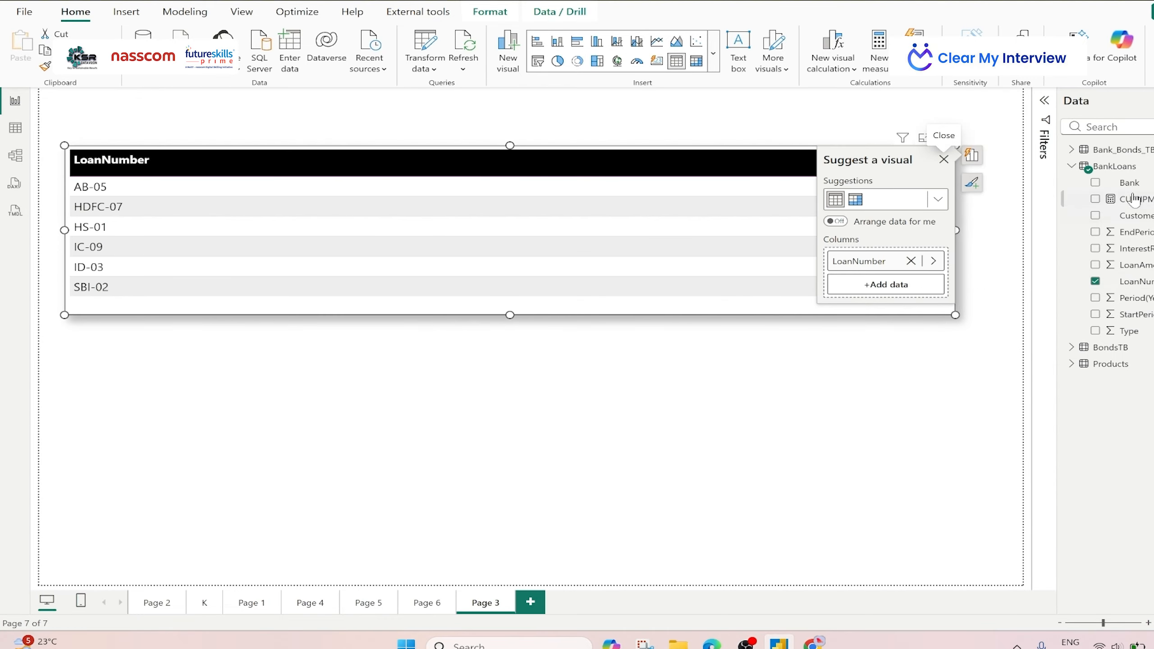
{"action": "left_click_drag", "start_coordinate": [1132, 183], "coordinate": [905, 285]}
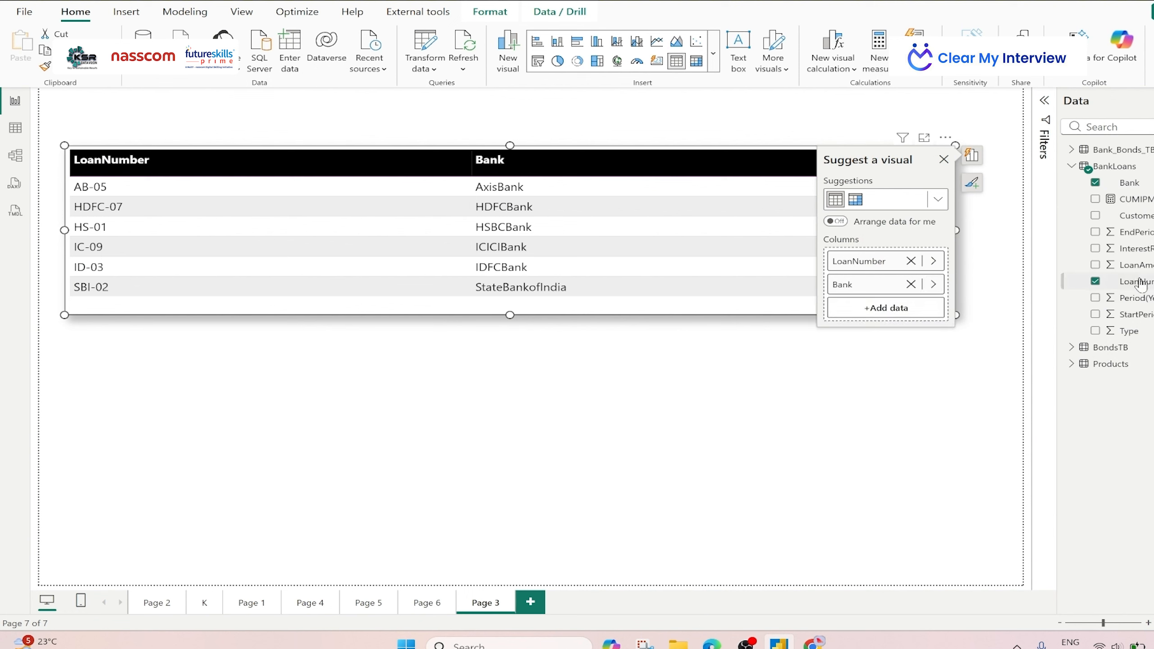
{"action": "left_click_drag", "start_coordinate": [1135, 217], "coordinate": [925, 311]}
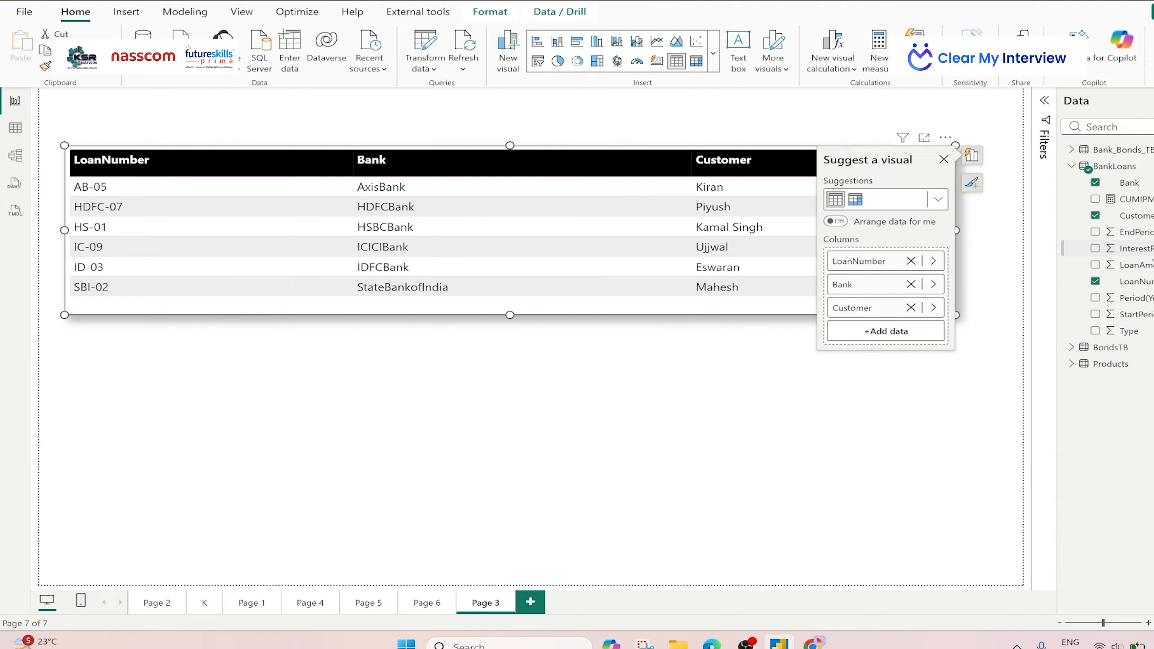
Add LoanAmount, InterestRate, Period(Years), StartPeriod, EndPeriod and the CUMIPMT measure as further columns of the table visual.
{"action": "left_click_drag", "start_coordinate": [1136, 265], "coordinate": [905, 357]}
{"action": "left_click_drag", "start_coordinate": [1137, 298], "coordinate": [914, 380]}
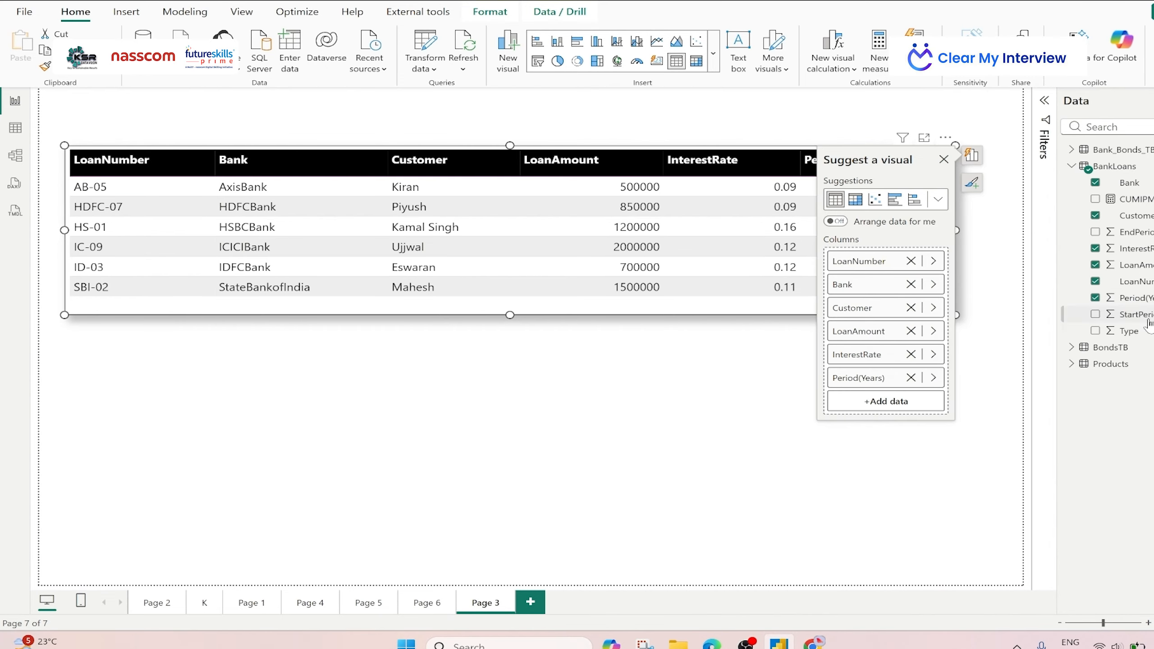
{"action": "left_click_drag", "start_coordinate": [1136, 314], "coordinate": [893, 403]}
{"action": "left_click_drag", "start_coordinate": [1132, 232], "coordinate": [892, 424]}
{"action": "left_click_drag", "start_coordinate": [1134, 201], "coordinate": [908, 450]}
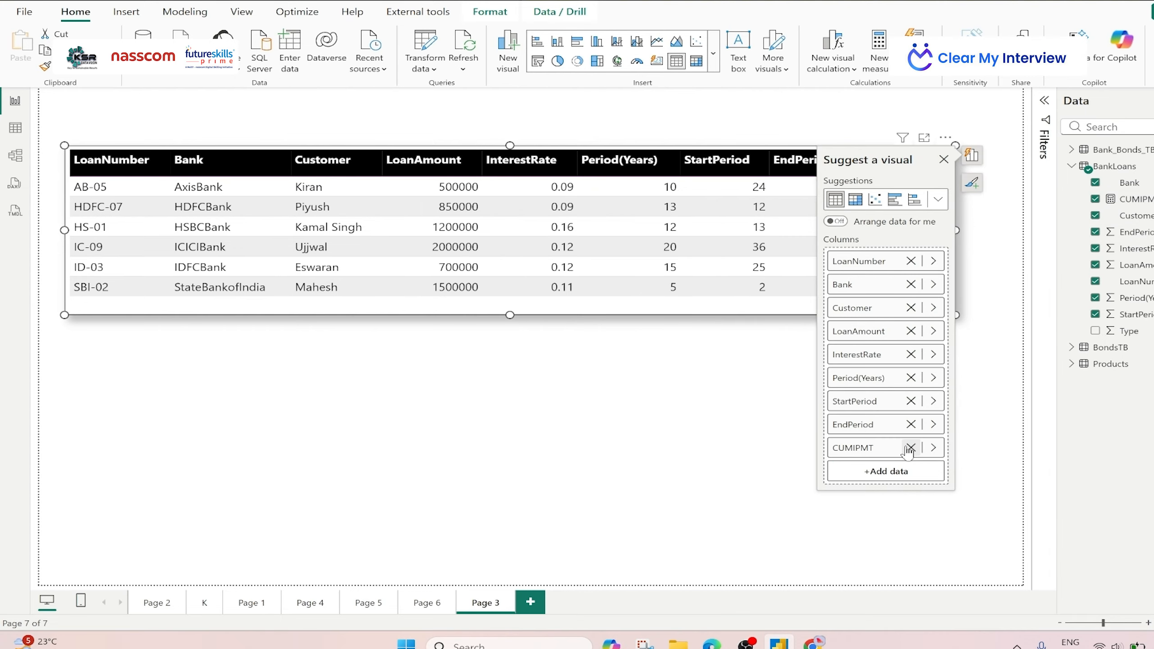
{"action": "left_click", "coordinate": [760, 457]}
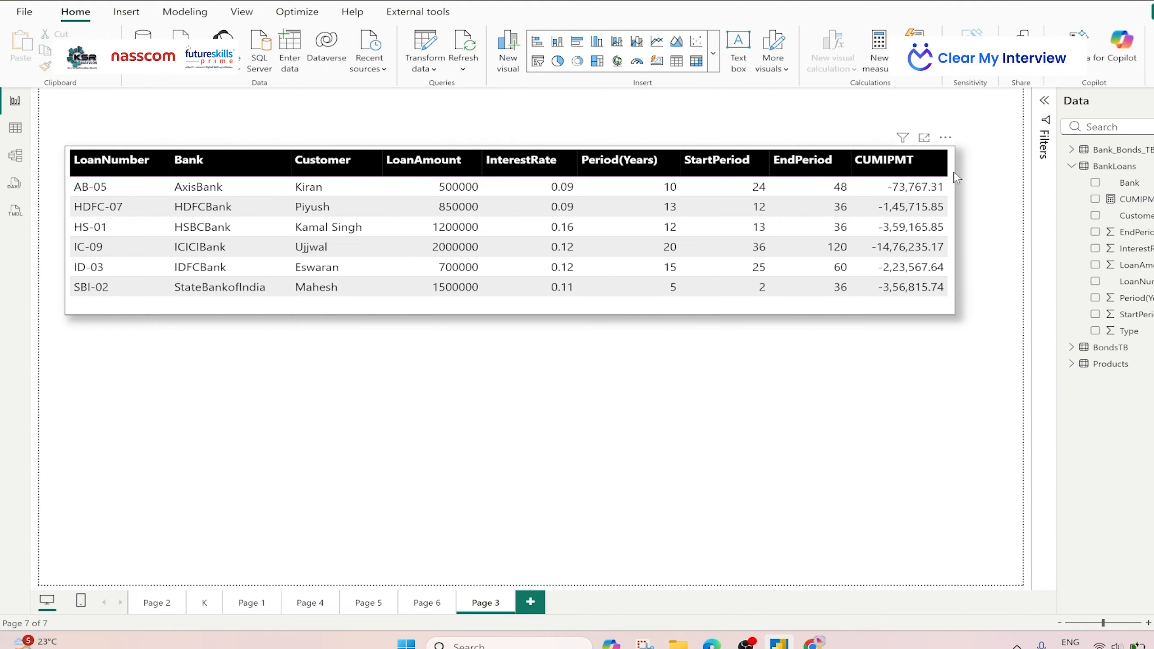
Narrow the table visual so its columns sit closer together, then deselect it.
{"action": "left_click", "coordinate": [960, 230]}
{"action": "left_click_drag", "start_coordinate": [960, 230], "coordinate": [839, 238]}
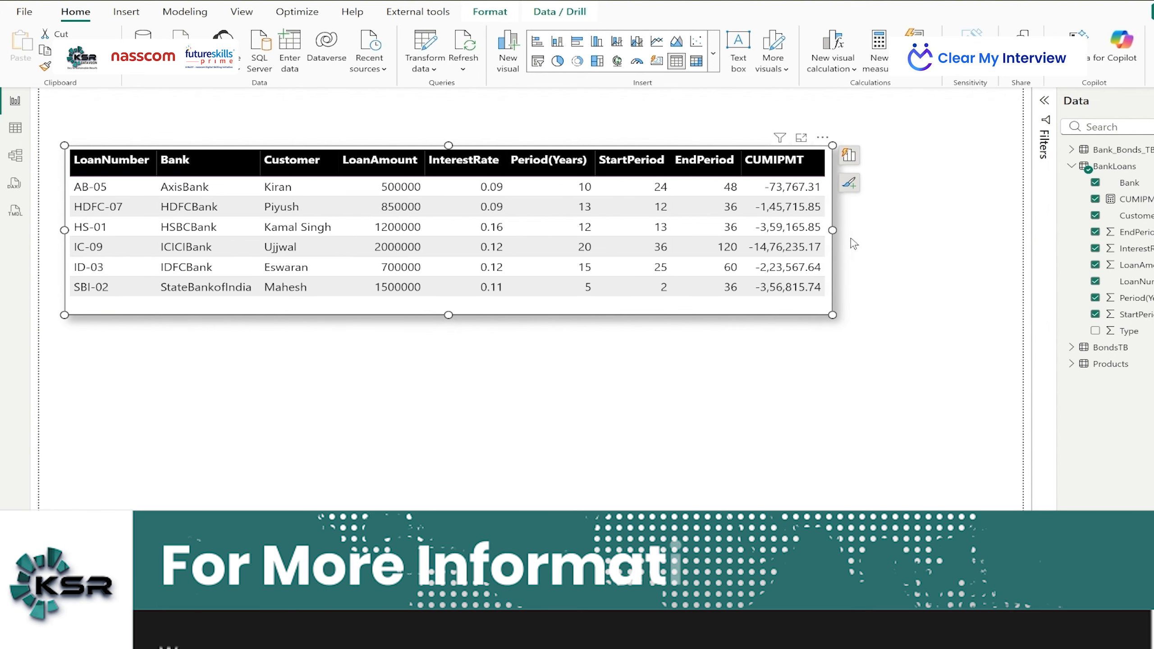
{"action": "left_click", "coordinate": [799, 390]}
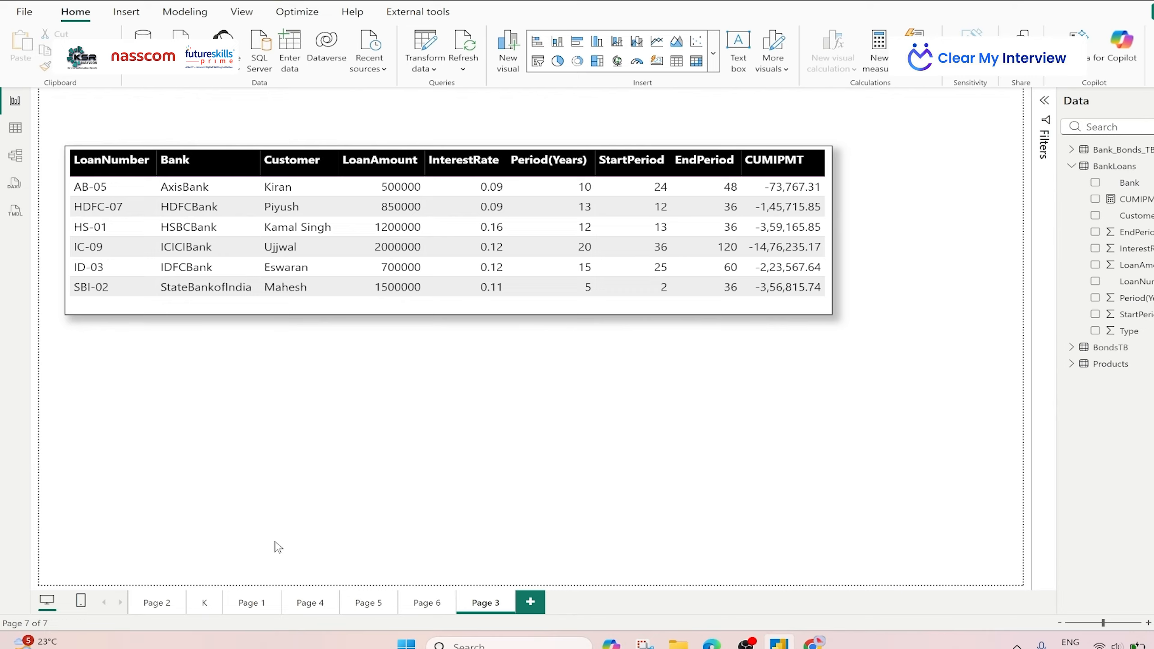
Review the financial functions list on Page 1, the BankLoans sheet in the Excel workbook and the BankLoans data in Table view.
{"action": "left_click", "coordinate": [255, 603]}
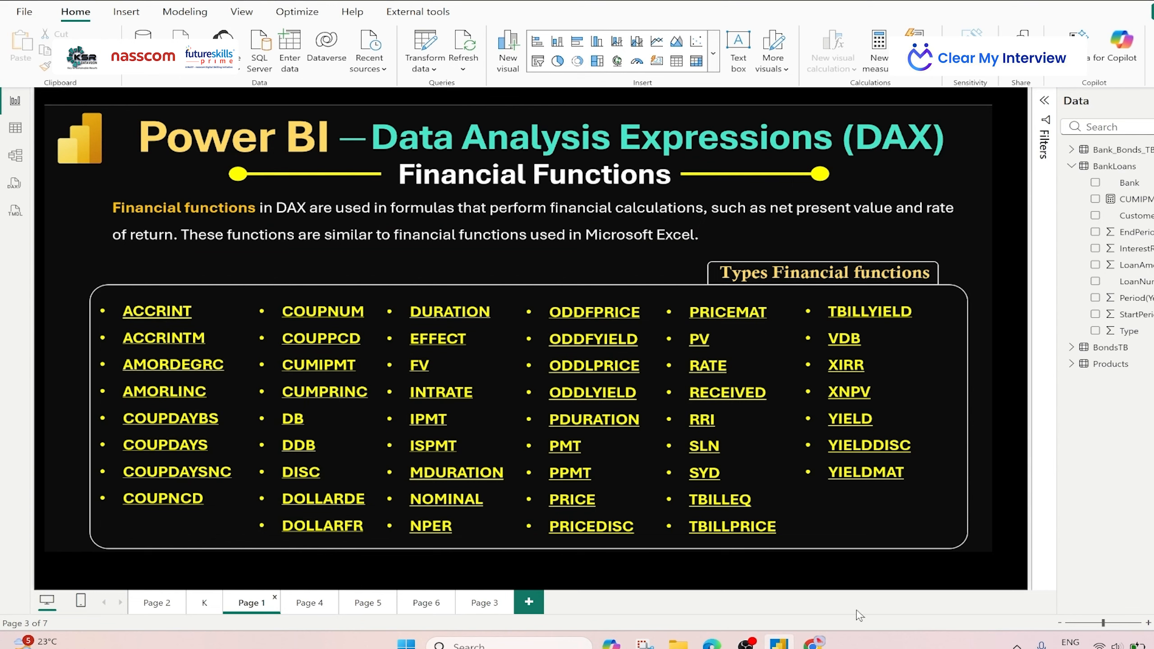
{"action": "key", "text": "alt+Tab"}
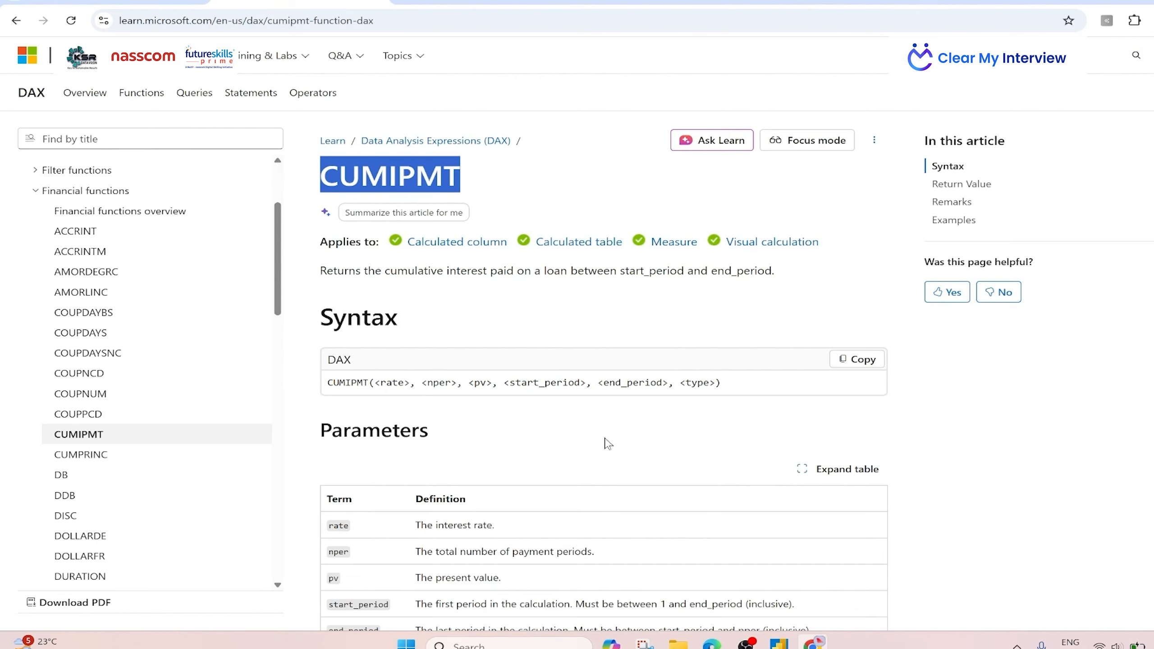
{"action": "left_click", "coordinate": [127, 1]}
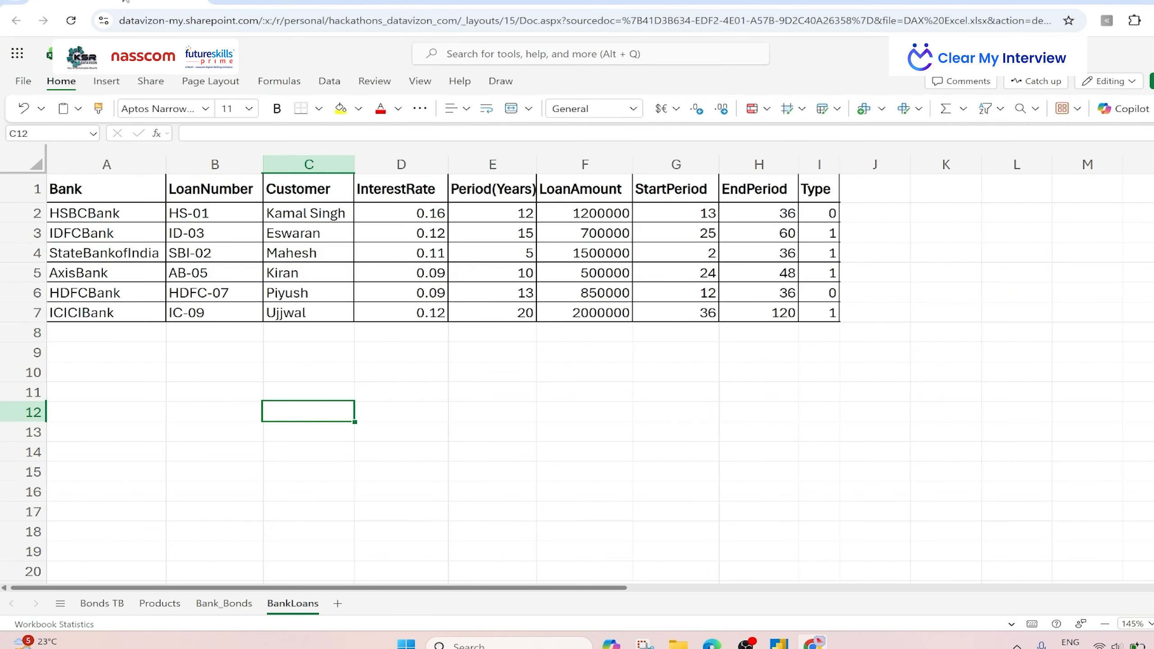
{"action": "left_click", "coordinate": [460, 363]}
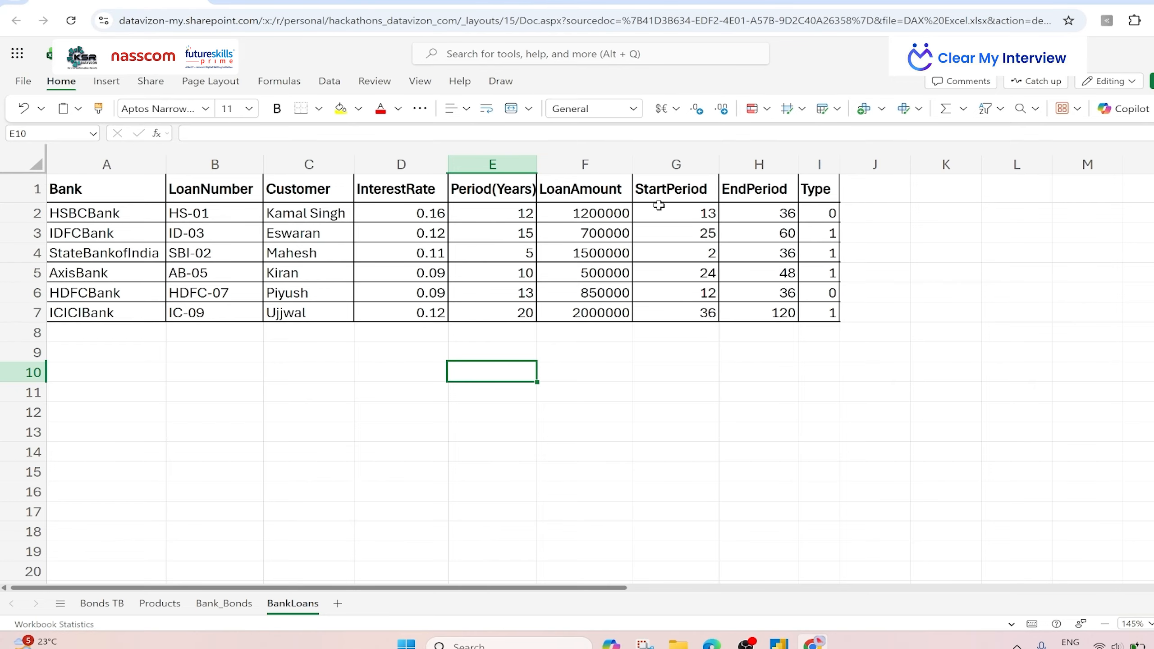
{"action": "left_click", "coordinate": [778, 644]}
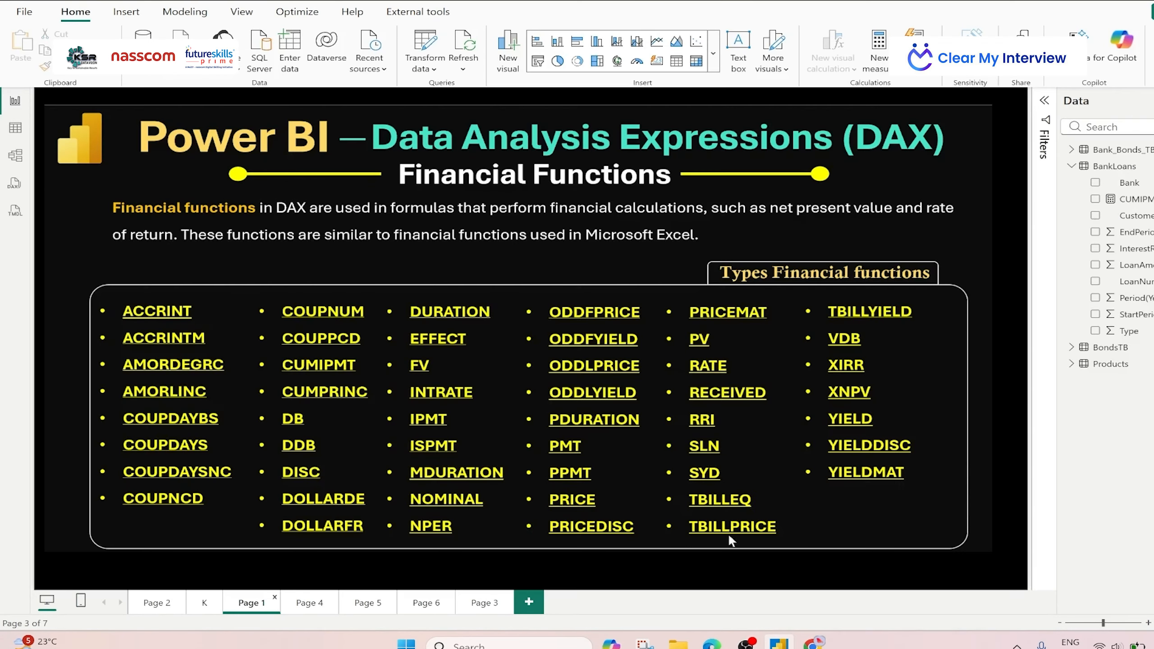
{"action": "left_click", "coordinate": [14, 127]}
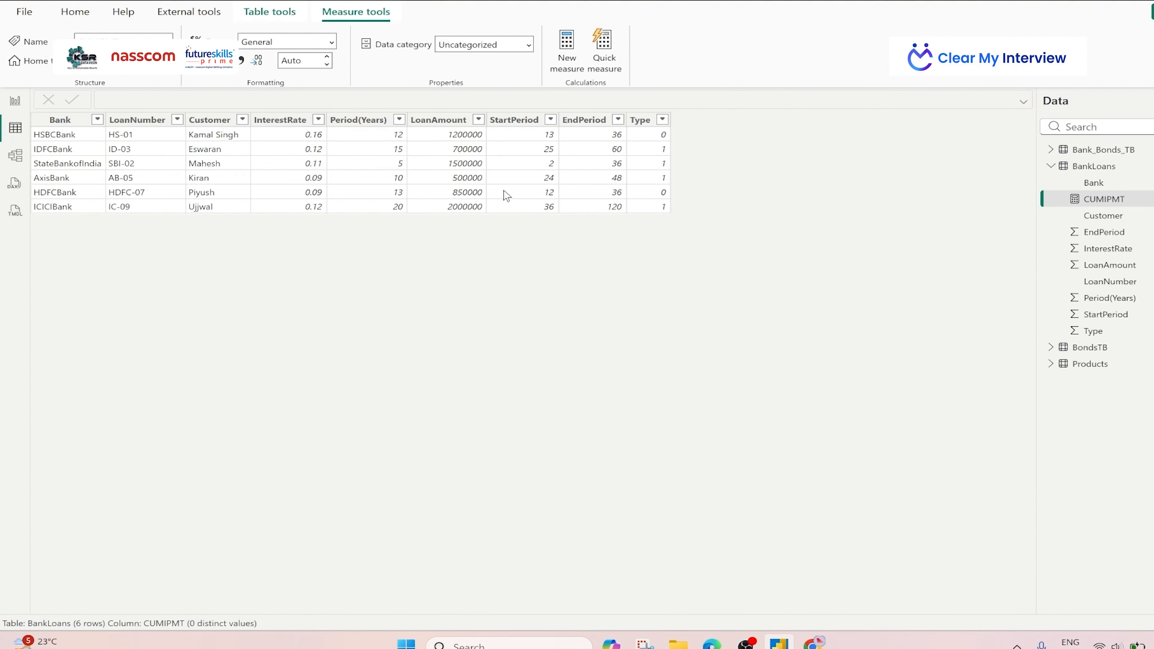
Switch to the Excel workbook and enter the header CUMIPMT in cell J1 of the BankLoans sheet.
{"action": "left_click", "coordinate": [822, 644]}
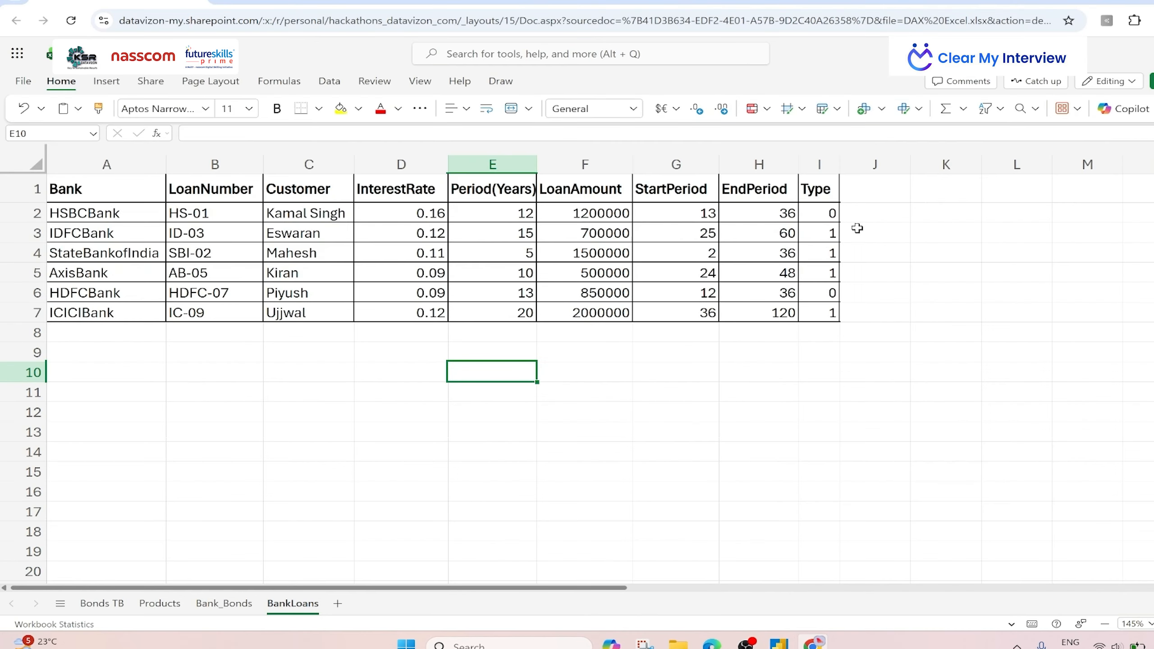
{"action": "left_click", "coordinate": [867, 192]}
{"action": "type", "text": "CU"}
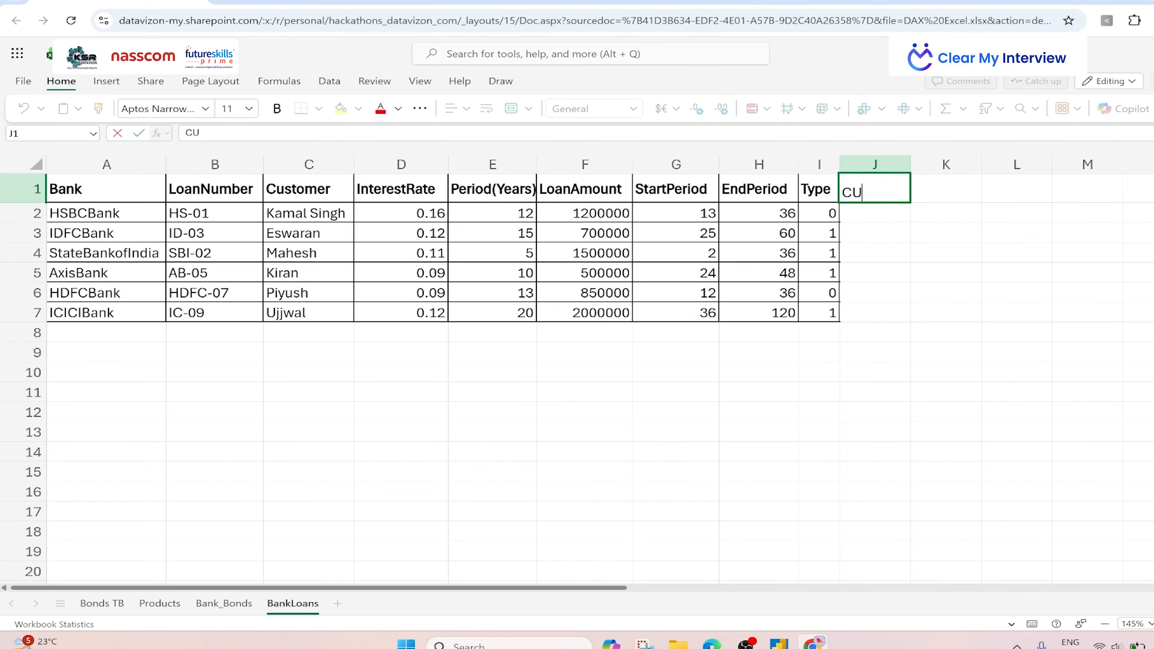
{"action": "type", "text": "MI"}
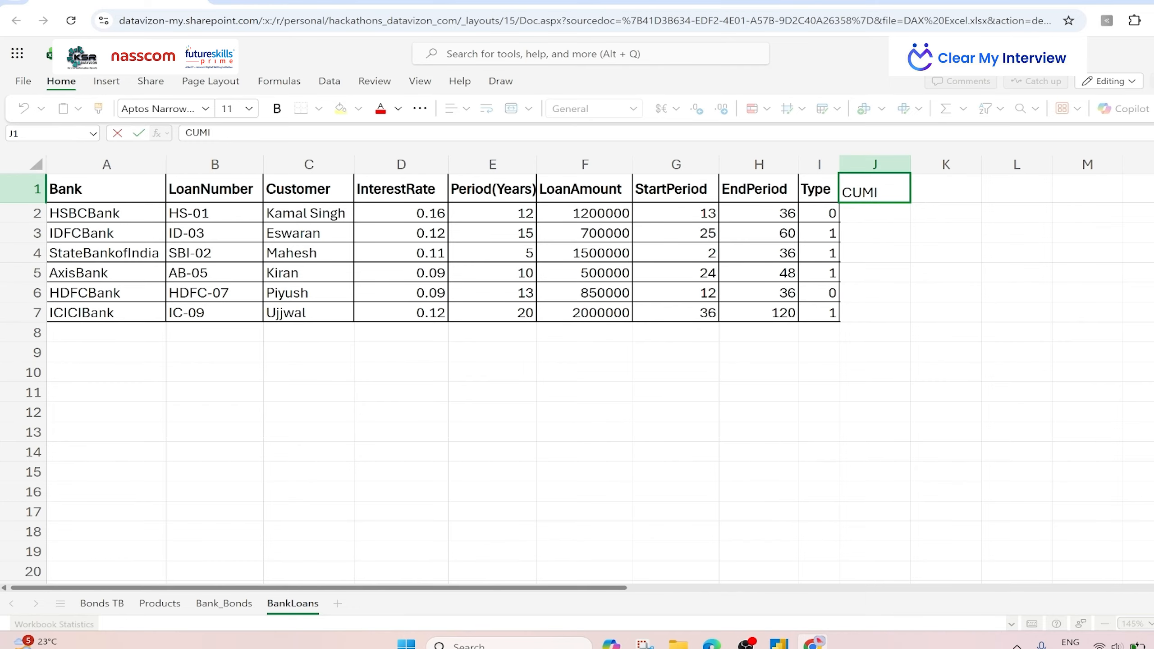
{"action": "type", "text": "PMC"}
{"action": "left_click", "coordinate": [945, 351]}
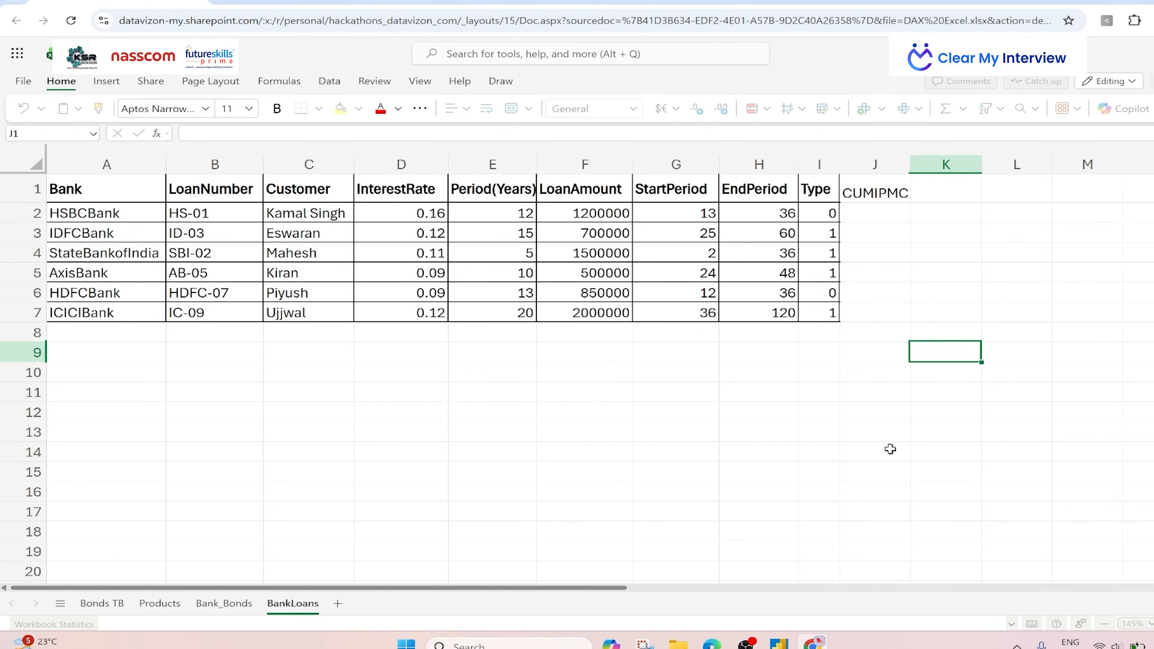
{"action": "left_click", "coordinate": [873, 203]}
{"action": "left_click", "coordinate": [387, 137]}
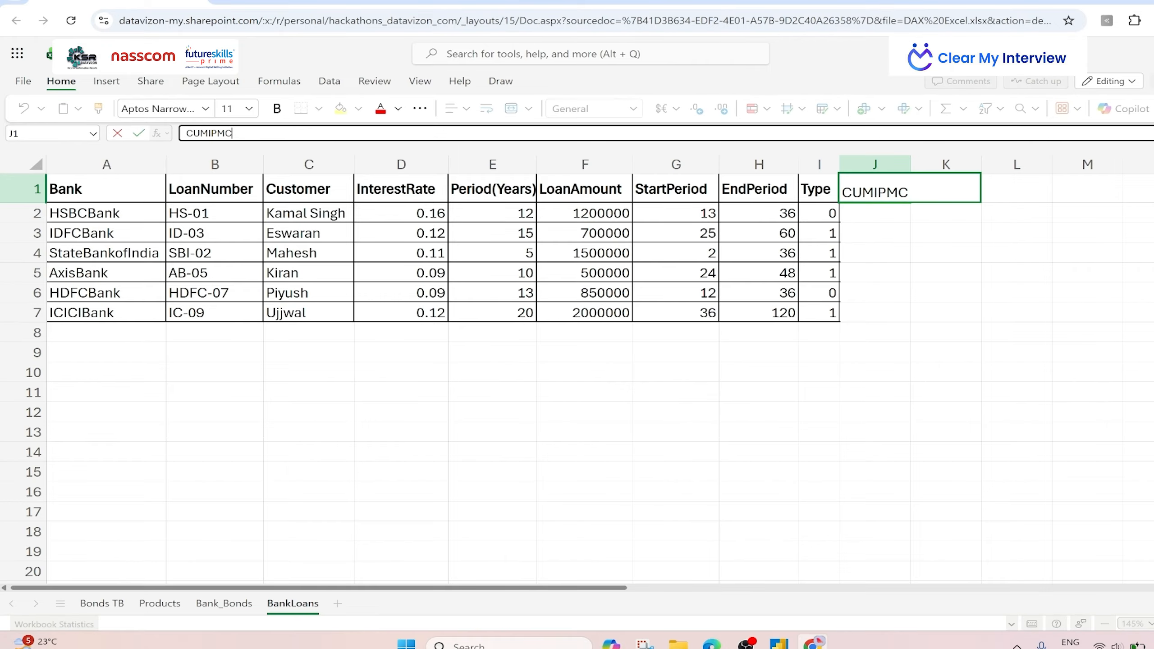
{"action": "key", "text": "BackSpace"}
{"action": "type", "text": "T"}
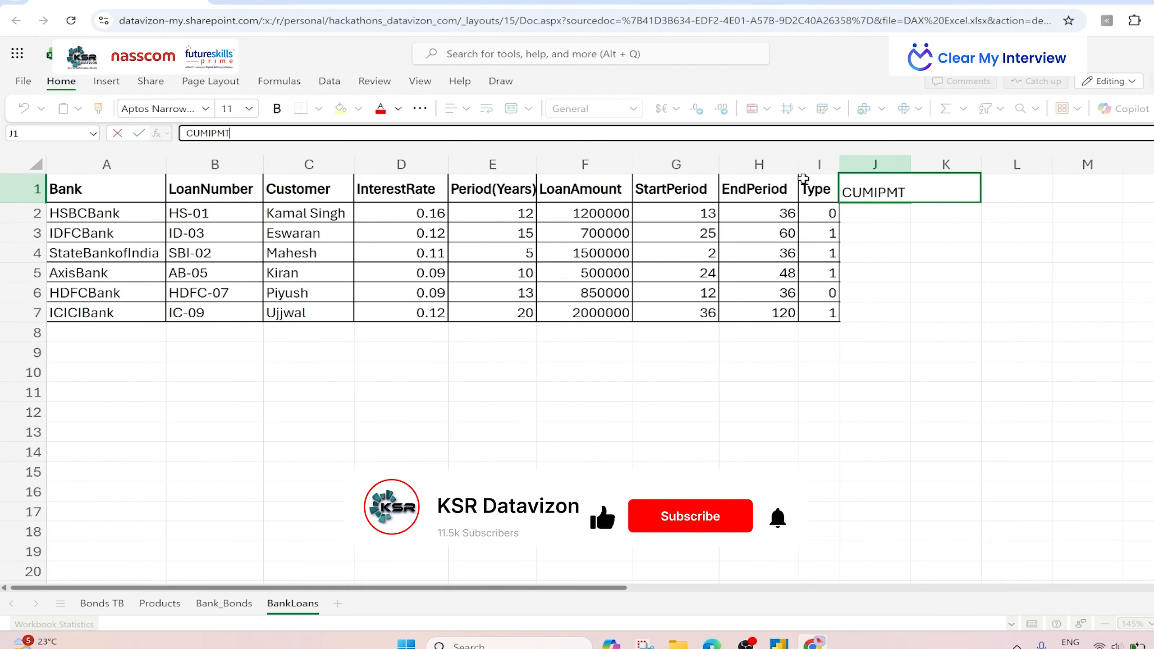
Begin a CUMIPMT formula in cell J2 with D2/12 as the rate and E2*12 as the number of periods.
{"action": "left_click", "coordinate": [863, 214]}
{"action": "type", "text": "=CUMIP"}
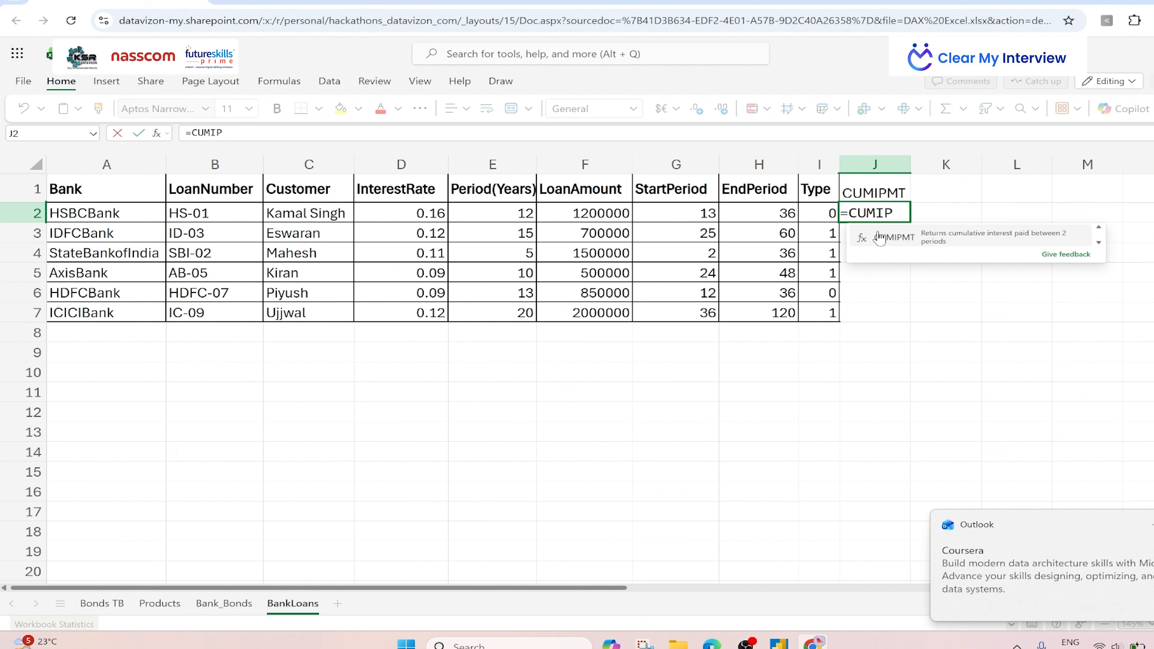
{"action": "type", "text": "MT"}
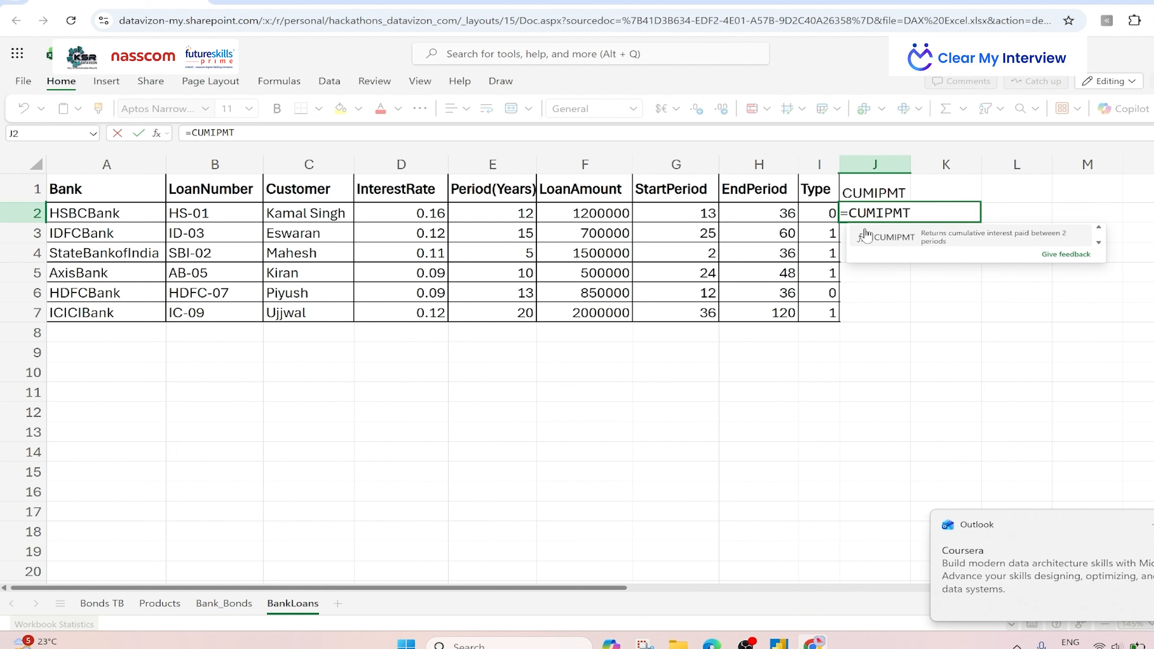
{"action": "left_click", "coordinate": [867, 236]}
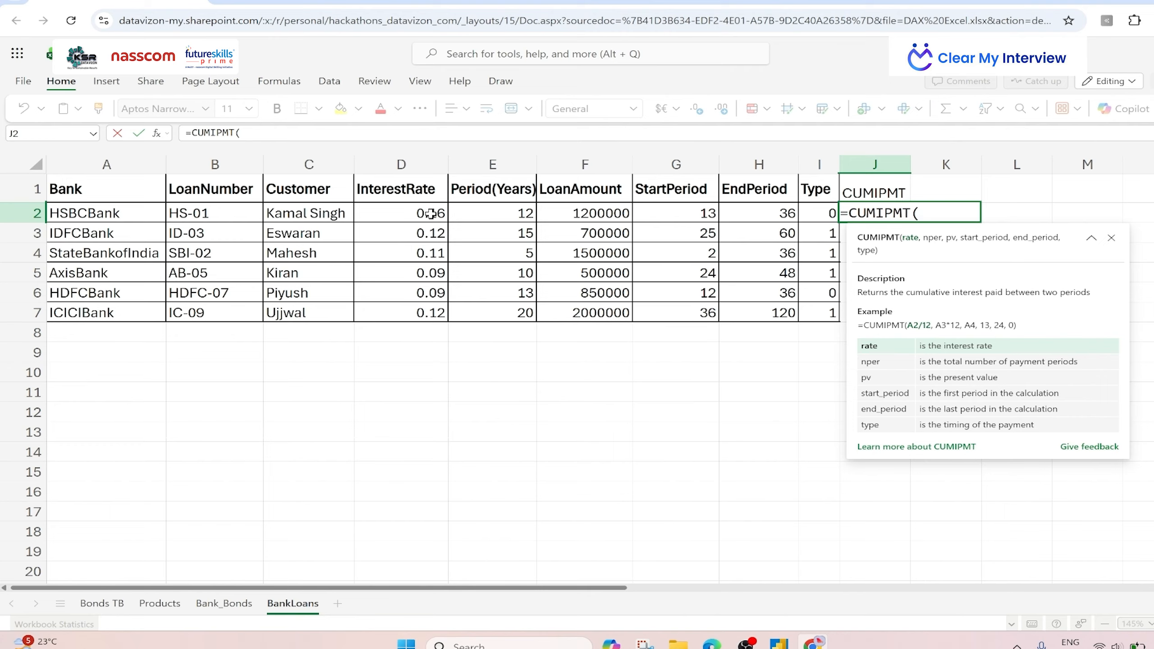
{"action": "left_click", "coordinate": [431, 214]}
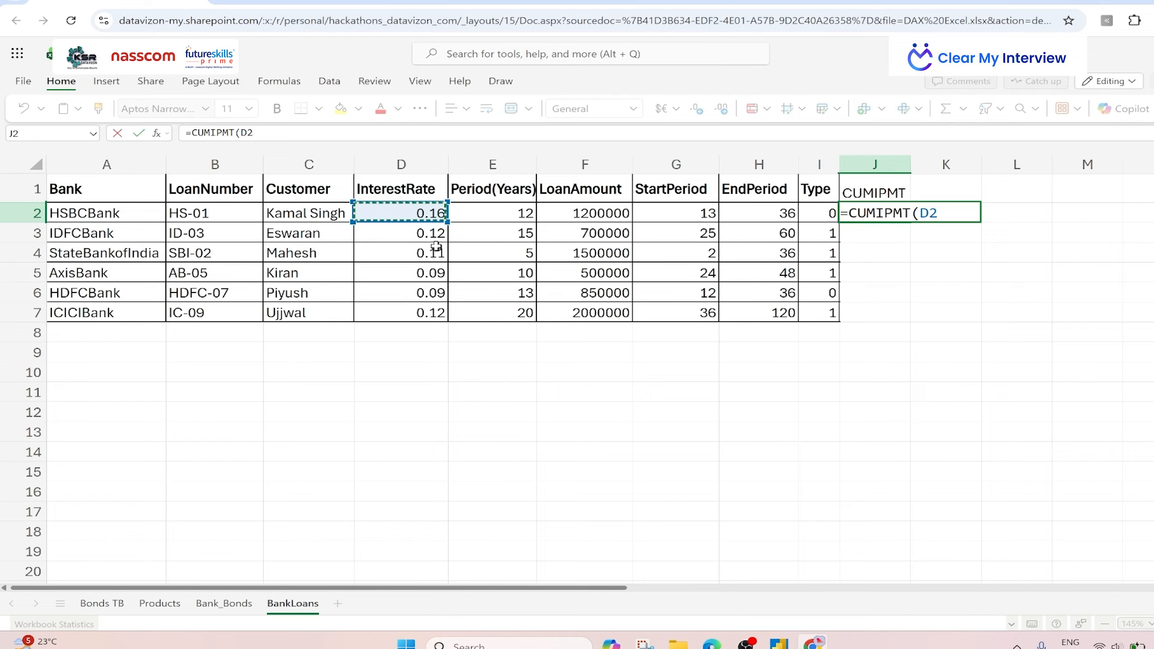
{"action": "type", "text": "/"}
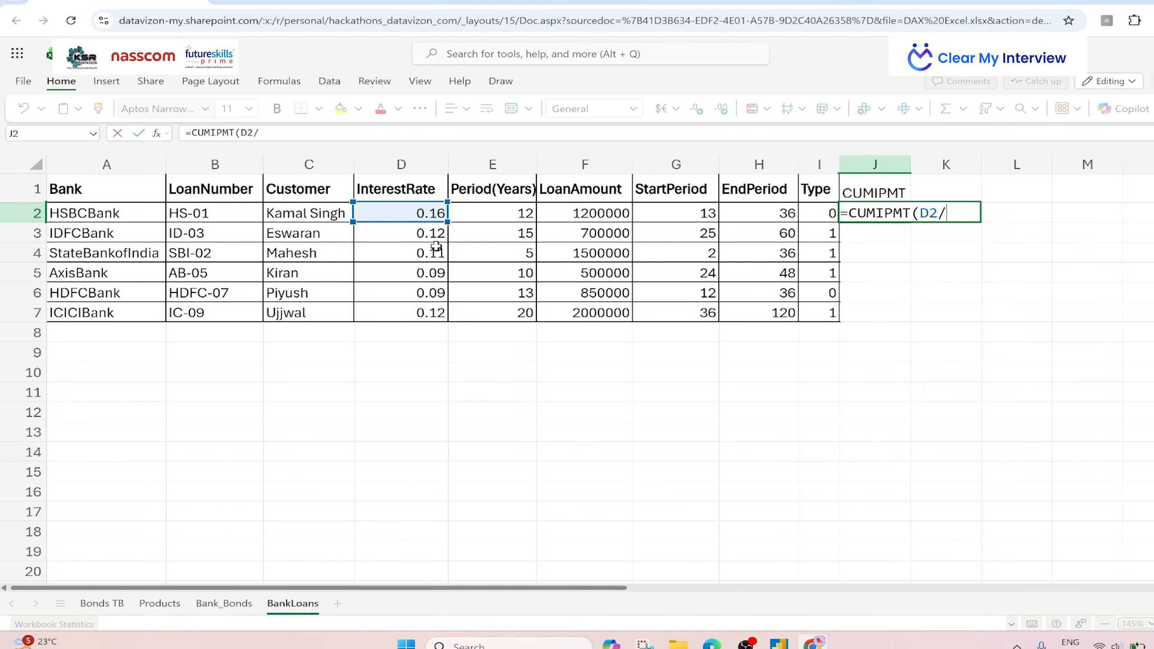
{"action": "type", "text": "12,"}
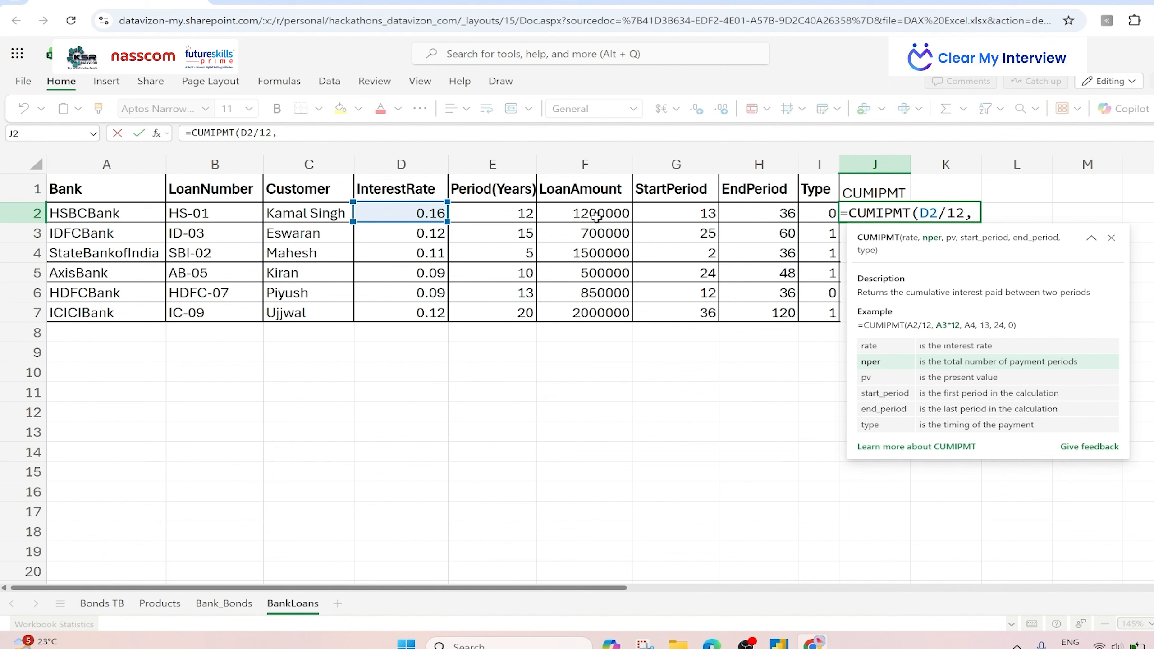
{"action": "left_click", "coordinate": [509, 214]}
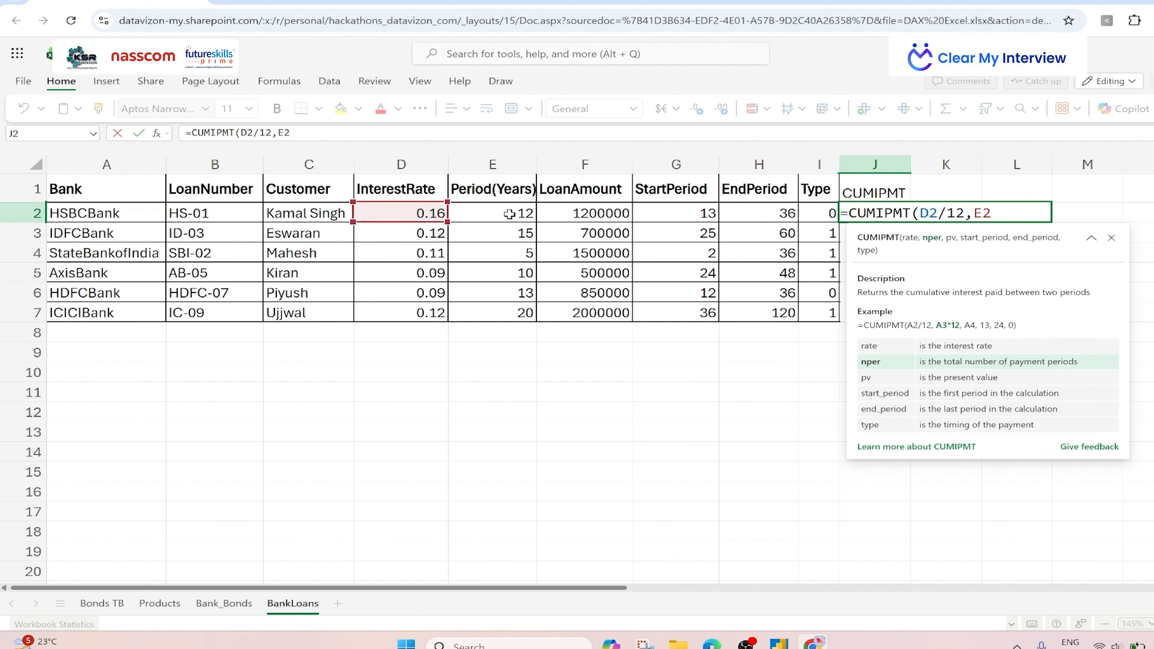
{"action": "type", "text": "*12,"}
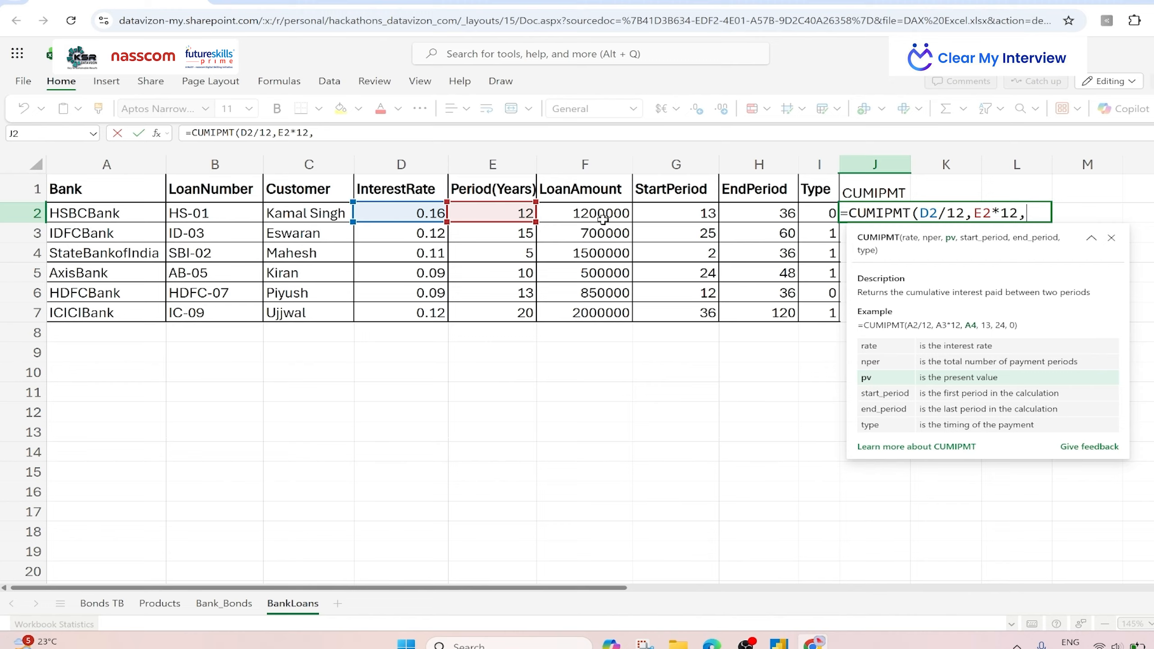
Complete the J2 formula with F2 as present value, G2 and H2 as start and end periods, and I2 as type.
{"action": "left_click", "coordinate": [611, 213]}
{"action": "type", "text": ","}
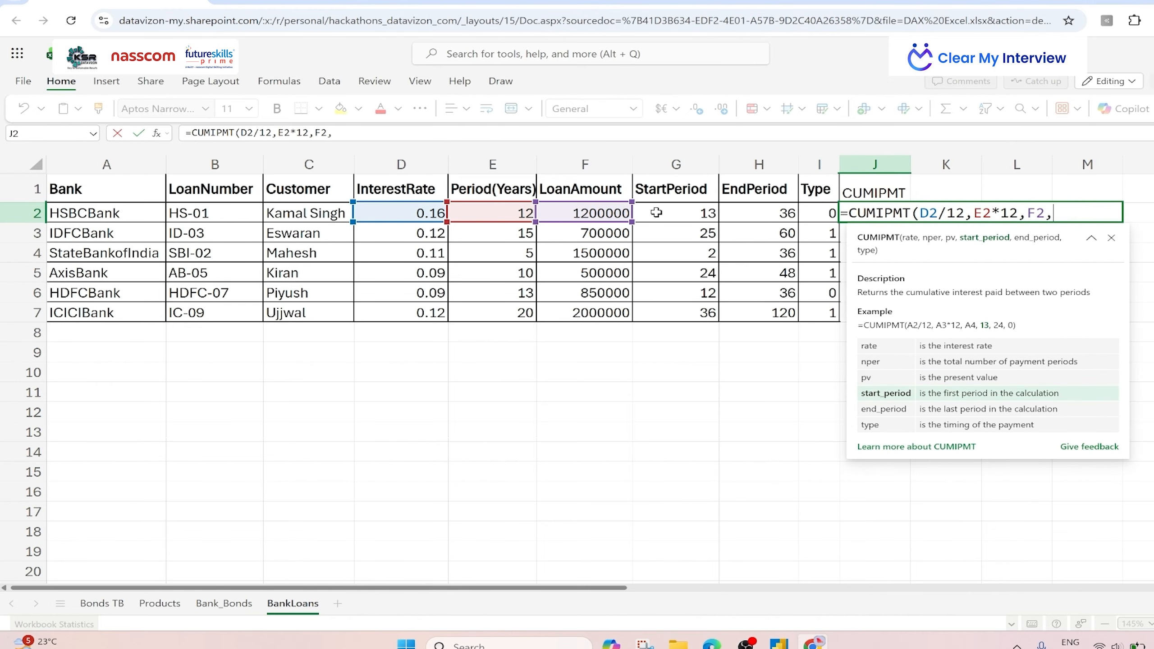
{"action": "left_click", "coordinate": [658, 214]}
{"action": "type", "text": ","}
{"action": "left_click", "coordinate": [745, 216]}
{"action": "type", "text": ","}
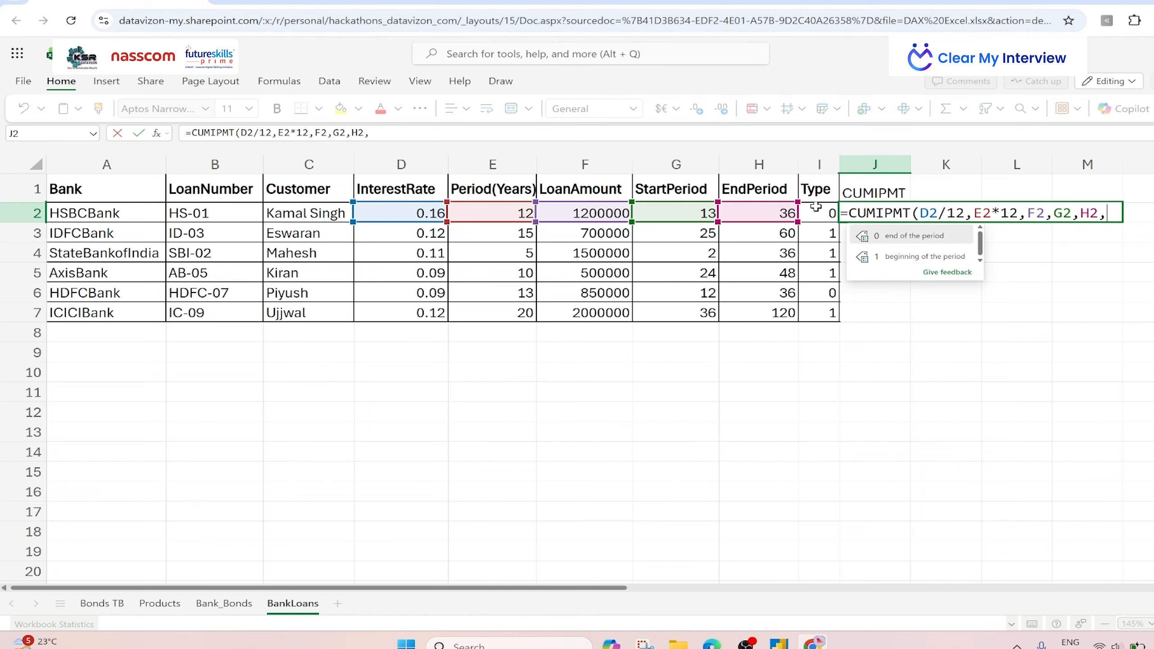
{"action": "left_click", "coordinate": [816, 210]}
{"action": "type", "text": ")"}
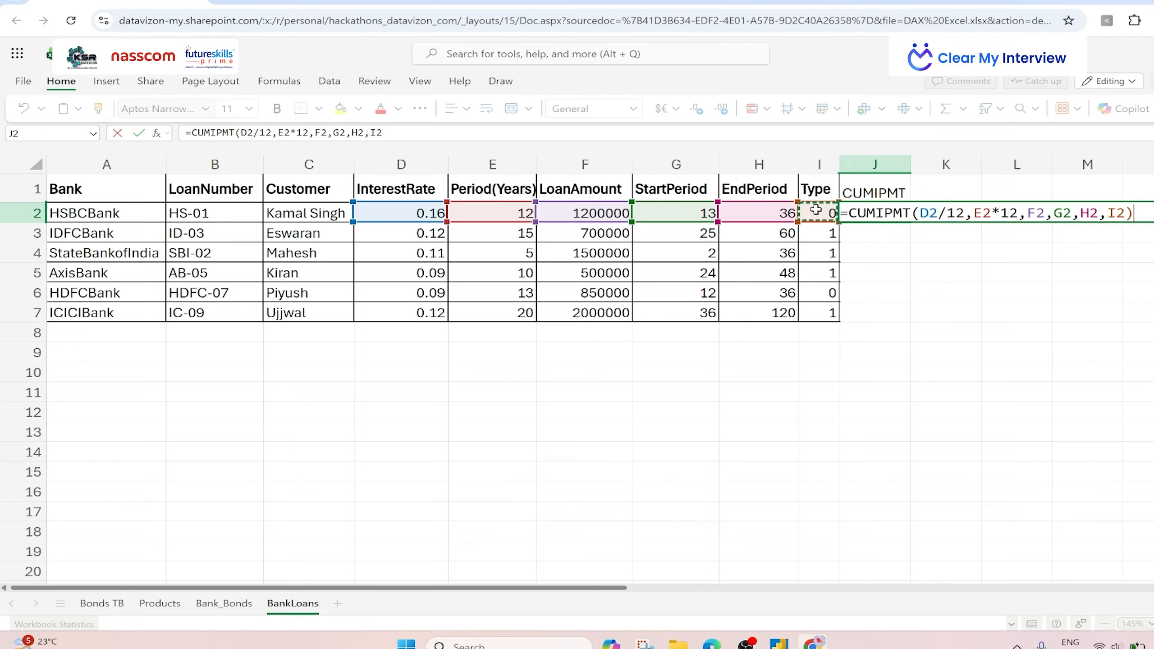
{"action": "key", "text": "Return"}
Copy the CUMIPMT formula from J2 into cells J3 to J7.
{"action": "left_click", "coordinate": [864, 213]}
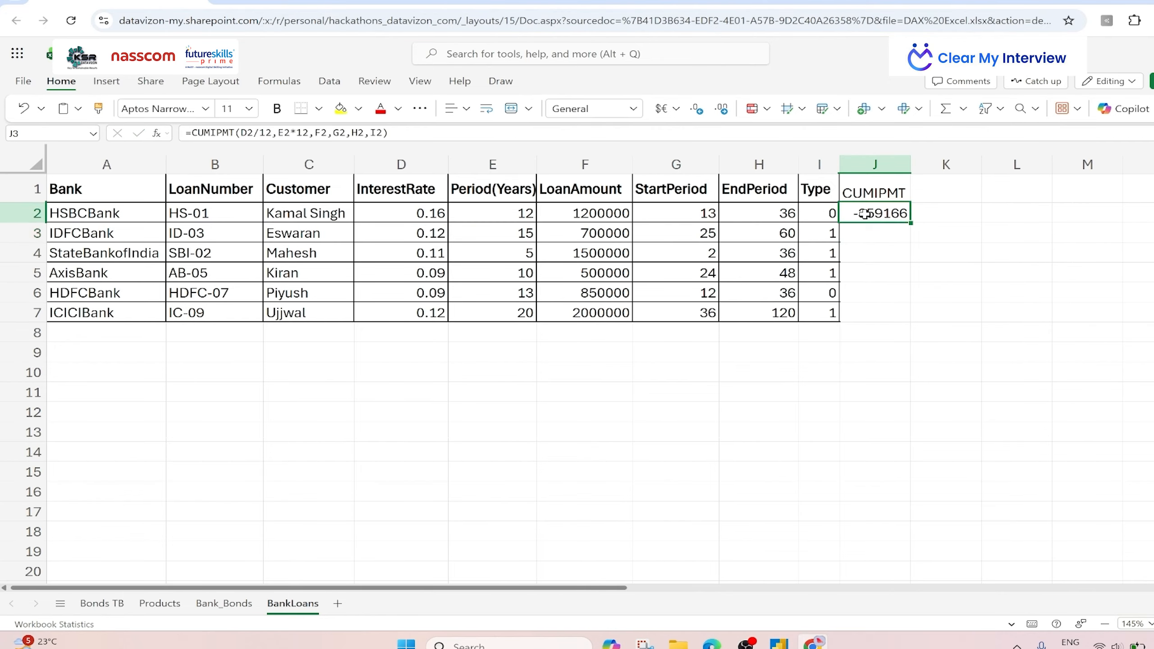
{"action": "key", "text": "ctrl+c"}
{"action": "left_click_drag", "start_coordinate": [877, 232], "coordinate": [887, 308]}
{"action": "key", "text": "ctrl+v"}
Make the CUMIPMT header in J1 bold and fill cells J1 to J7 with yellow.
{"action": "left_click", "coordinate": [888, 193]}
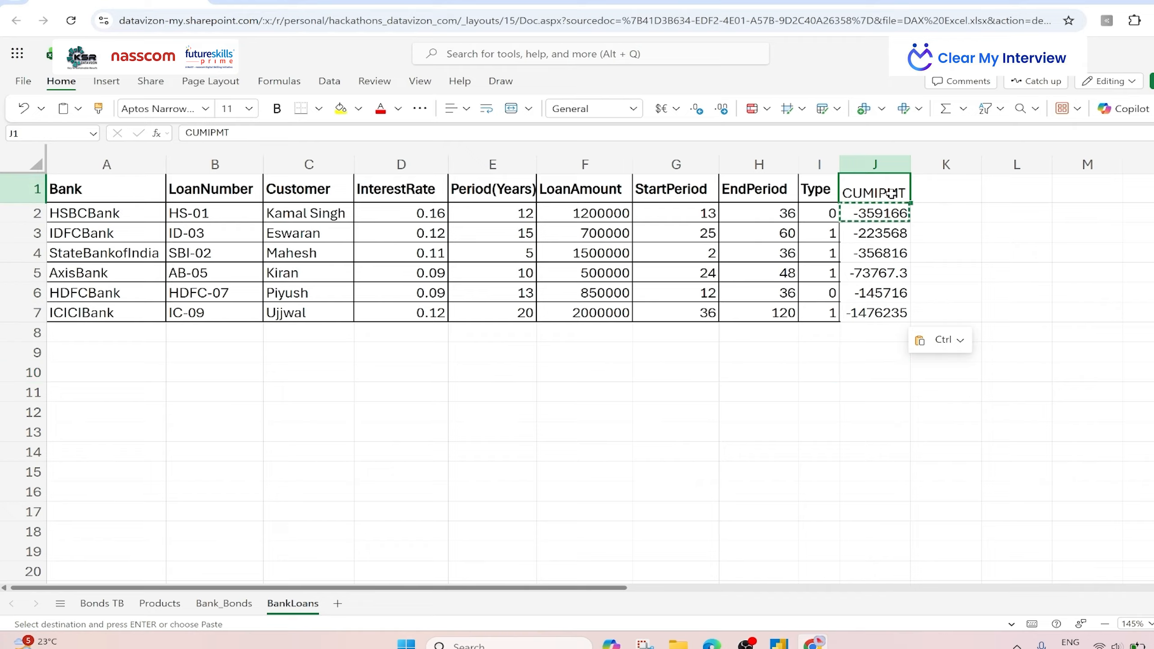
{"action": "left_click_drag", "start_coordinate": [889, 192], "coordinate": [886, 313]}
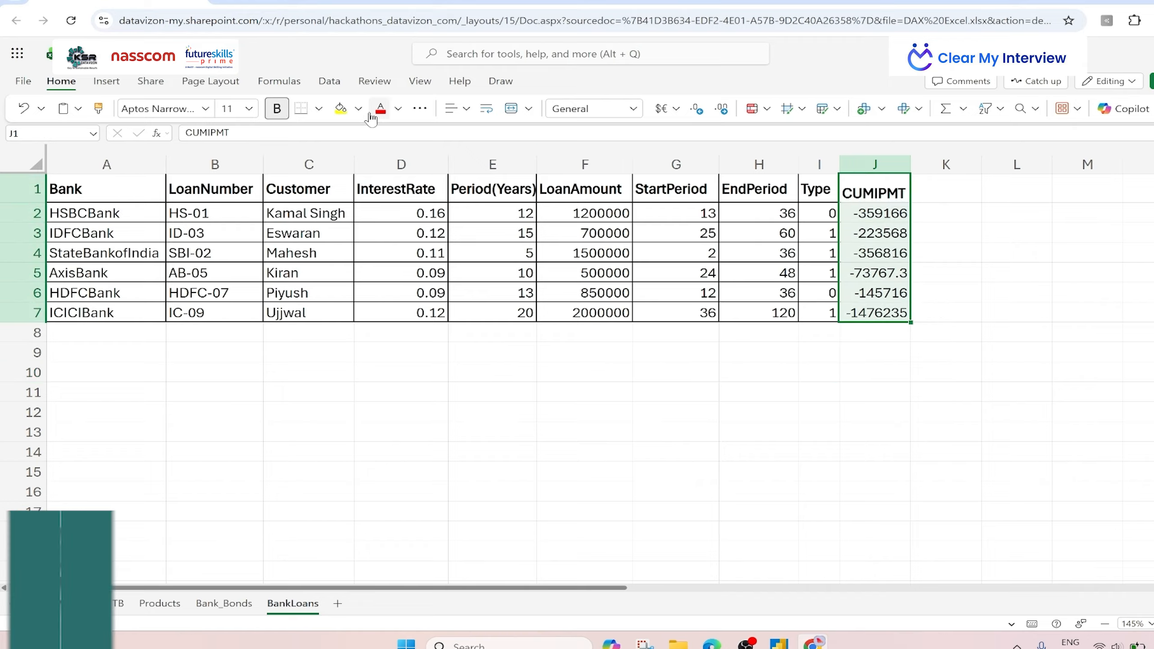
{"action": "left_click", "coordinate": [346, 114]}
{"action": "left_click", "coordinate": [673, 351]}
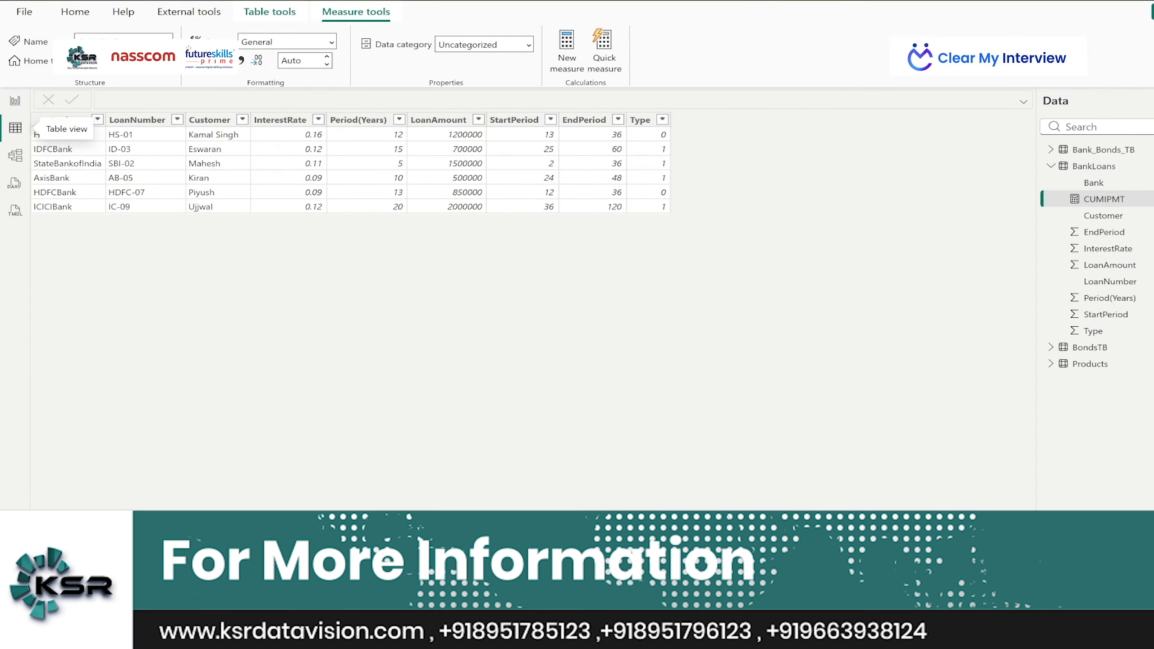
Show report Page 3 in Power BI, reduce the Excel browser window from full size, and move the table visual to the page's upper edge.
{"action": "left_click", "coordinate": [14, 100]}
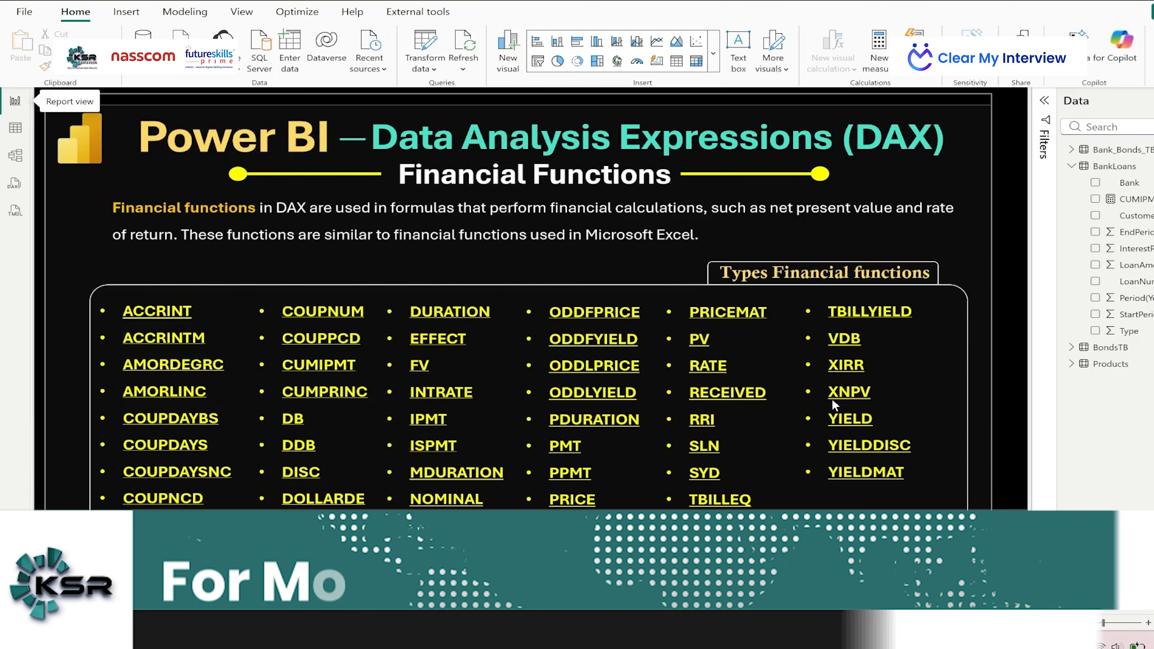
{"action": "left_click", "coordinate": [501, 599]}
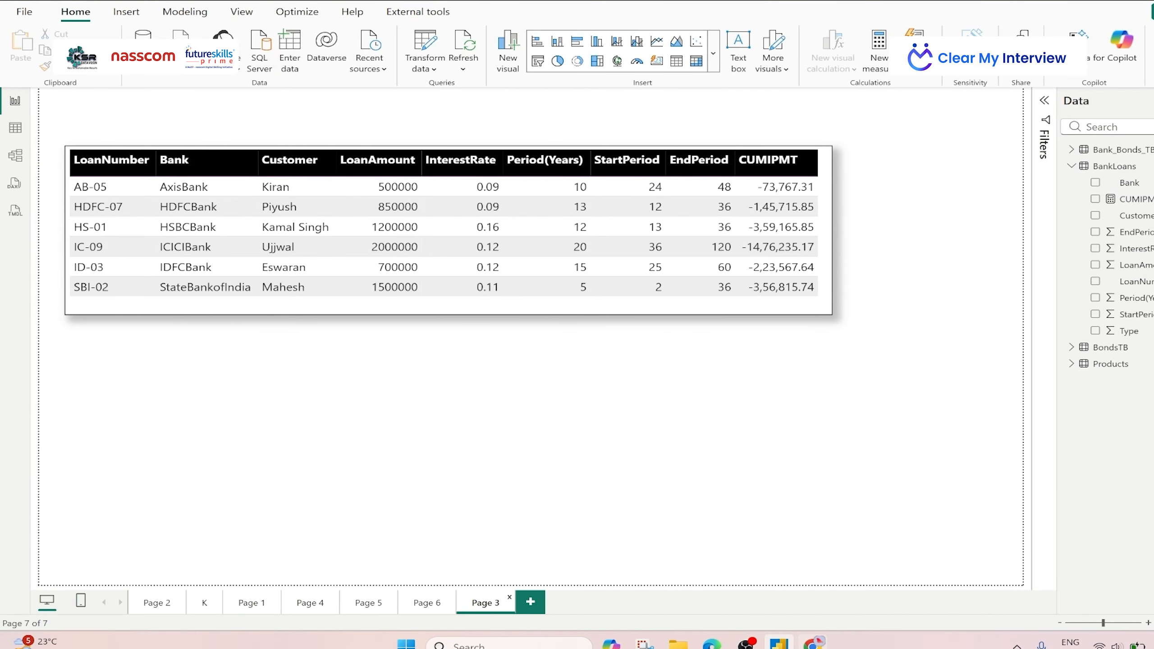
{"action": "key", "text": "alt+Tab"}
{"action": "key", "text": "super+Down"}
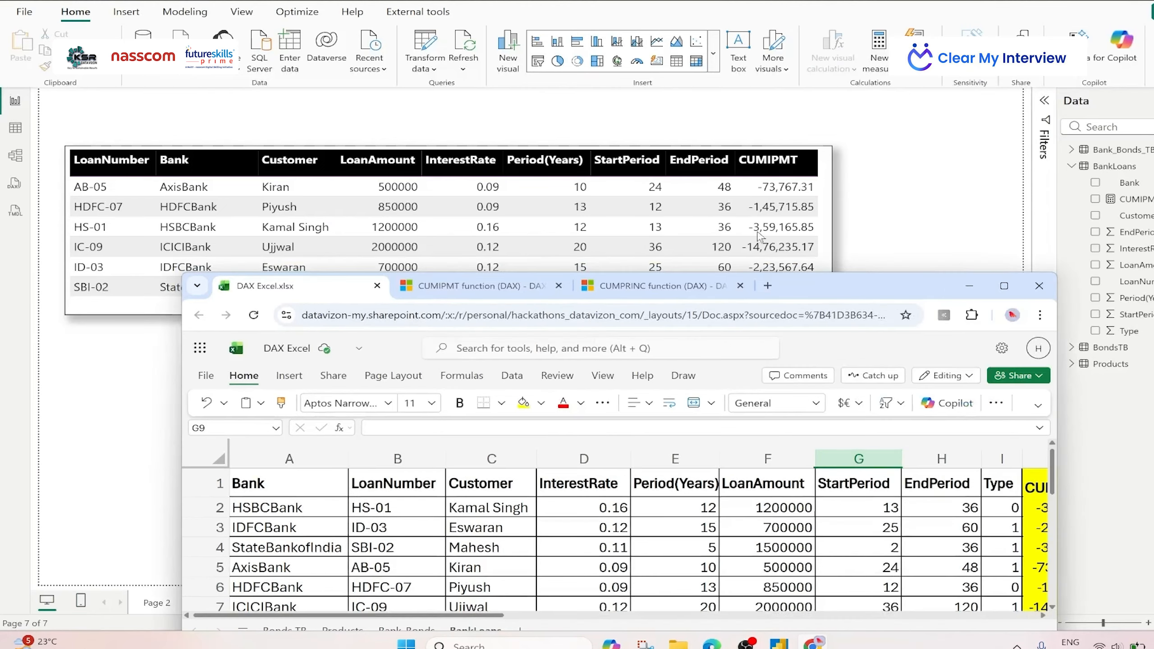
{"action": "left_click", "coordinate": [828, 154]}
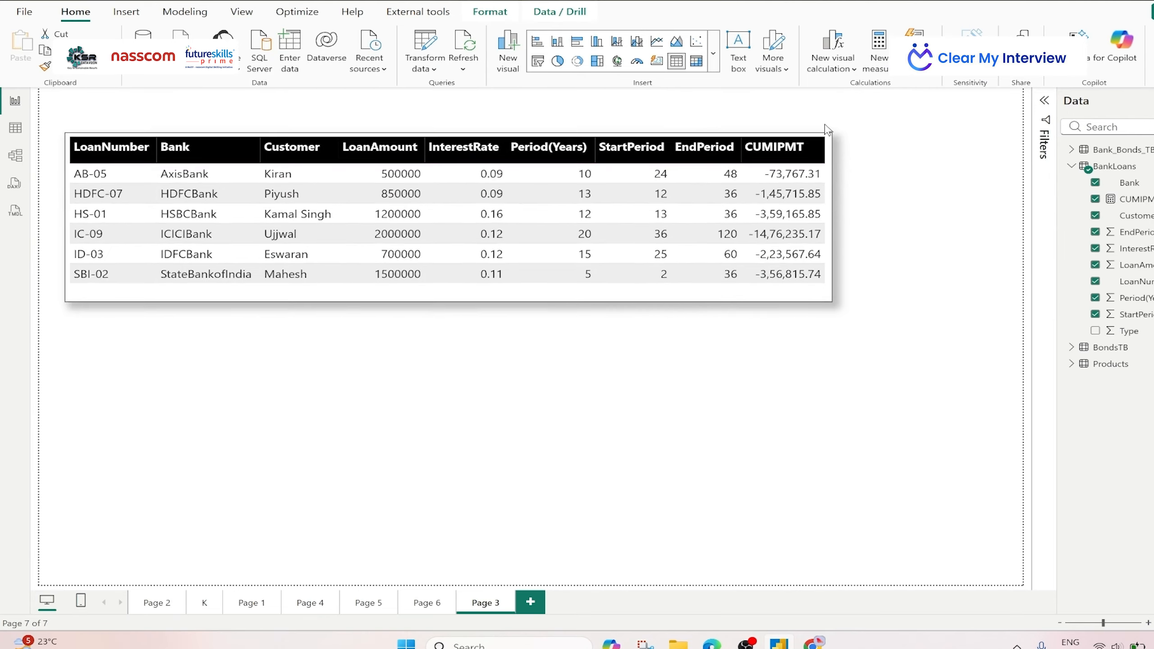
{"action": "left_click_drag", "start_coordinate": [828, 130], "coordinate": [818, 99]}
Place the Excel window below the report table and bring its CUMIPMT column into view.
{"action": "key", "text": "alt+Tab"}
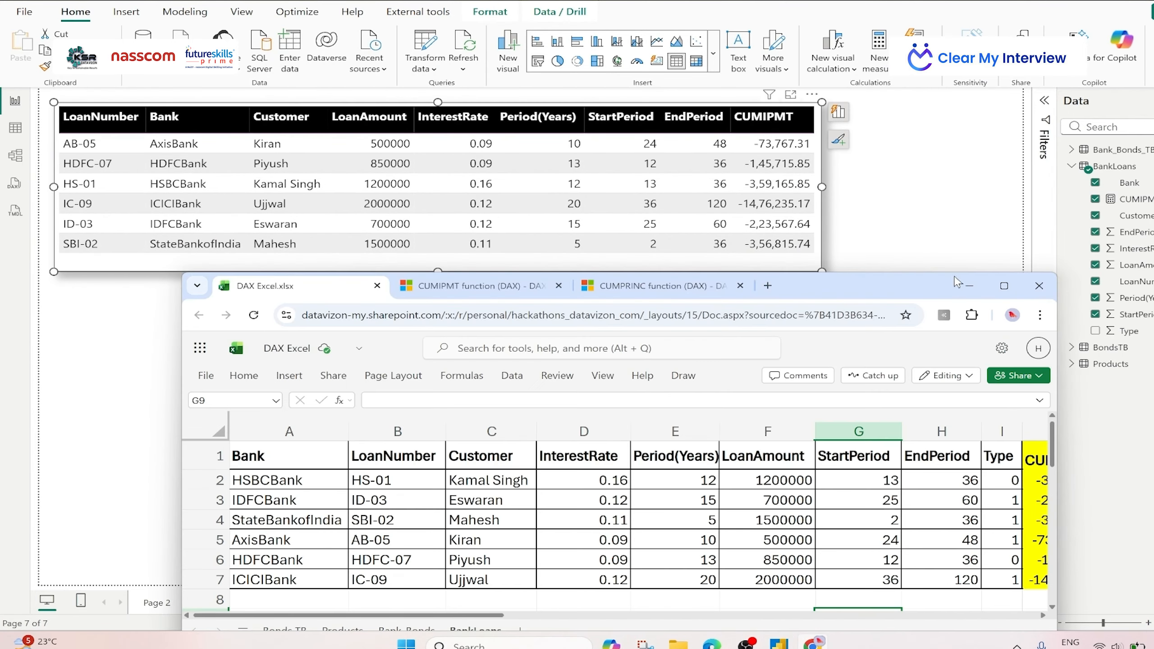
{"action": "left_click_drag", "start_coordinate": [902, 293], "coordinate": [846, 278]}
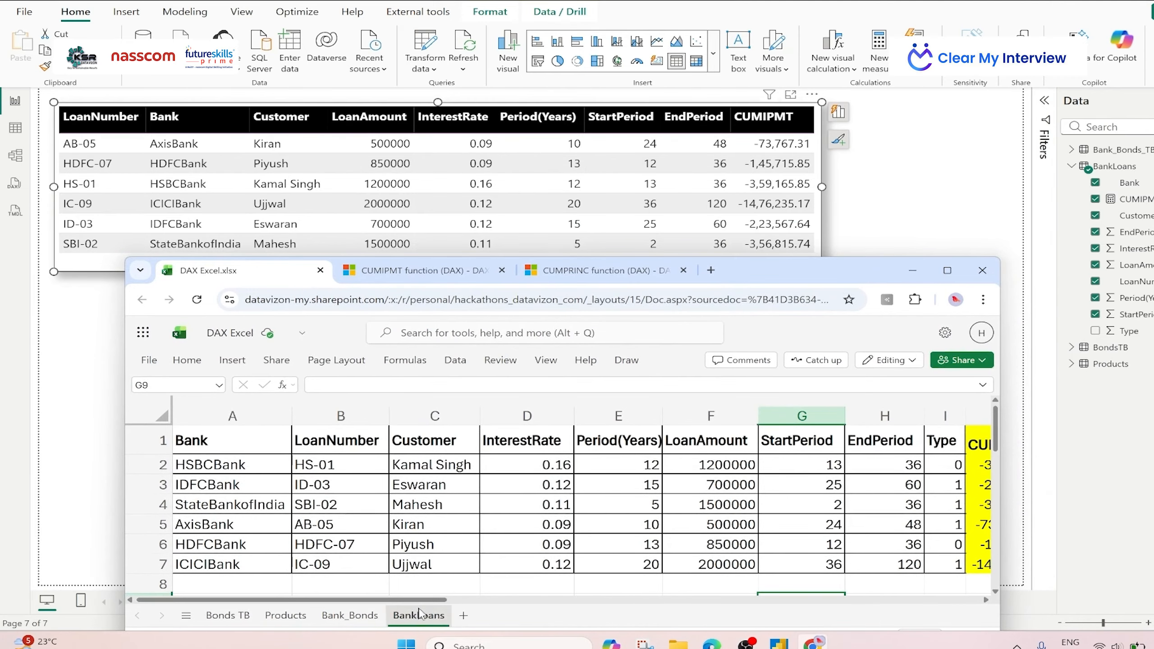
{"action": "left_click_drag", "start_coordinate": [427, 601], "coordinate": [456, 602]}
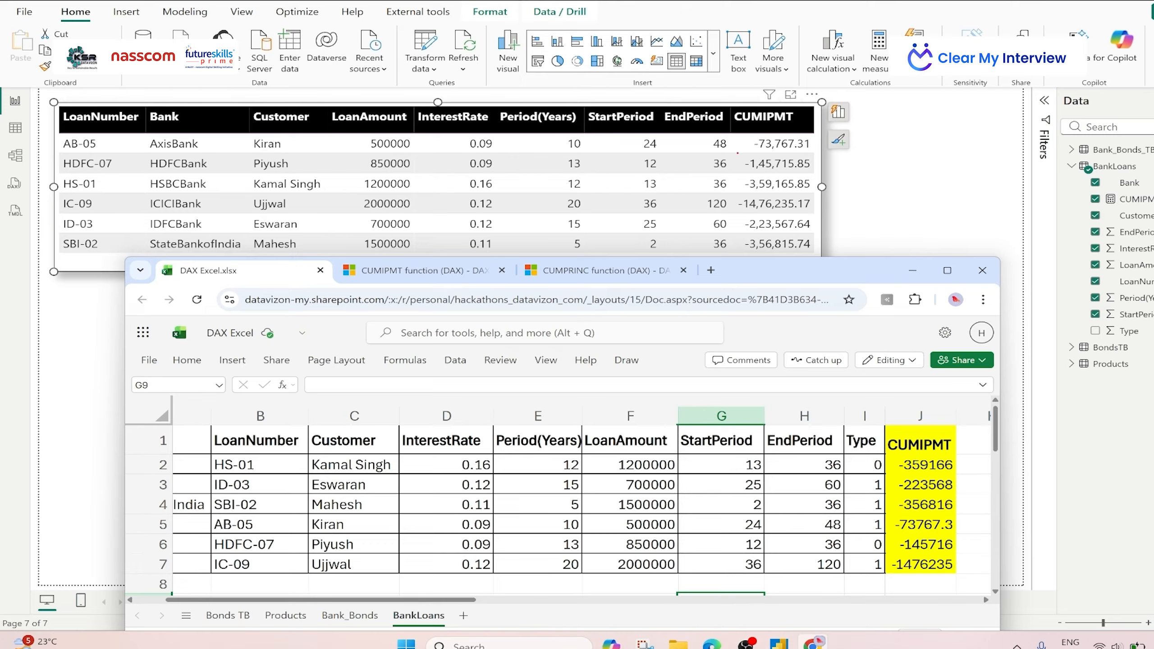
Compare each loan's CUMIPMT value in the report table with Excel column J, underlining the matching pairs, and clear the marks.
{"action": "left_click_drag", "start_coordinate": [742, 153], "coordinate": [821, 157]}
{"action": "left_click_drag", "start_coordinate": [775, 169], "coordinate": [815, 170]}
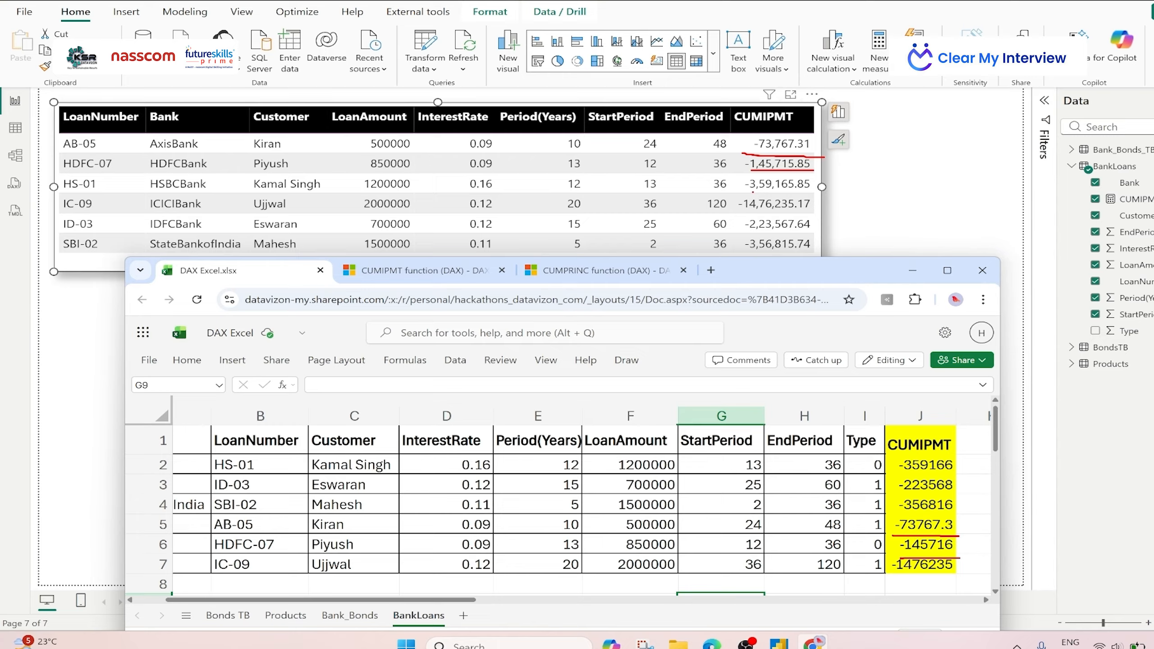
{"action": "left_click_drag", "start_coordinate": [754, 193], "coordinate": [785, 191]}
{"action": "left_click_drag", "start_coordinate": [907, 473], "coordinate": [976, 472]}
{"action": "left_click_drag", "start_coordinate": [745, 214], "coordinate": [803, 212]}
{"action": "left_click_drag", "start_coordinate": [892, 573], "coordinate": [960, 571]}
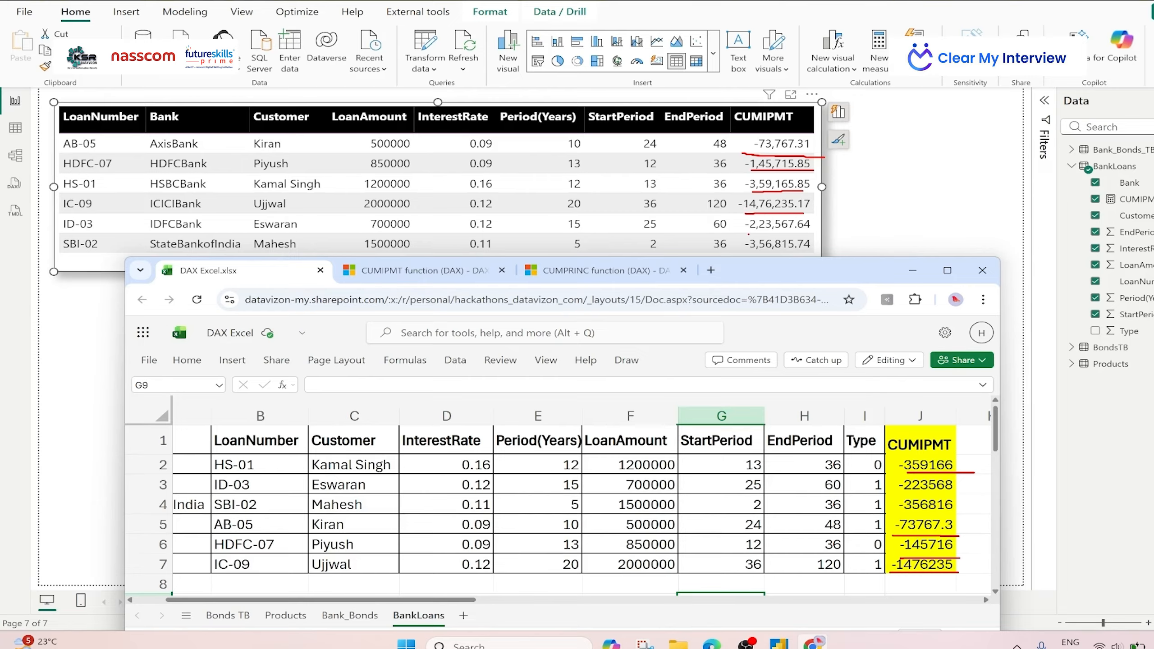
{"action": "left_click_drag", "start_coordinate": [751, 231], "coordinate": [790, 230]}
{"action": "left_click_drag", "start_coordinate": [905, 496], "coordinate": [952, 495]}
{"action": "left_click_drag", "start_coordinate": [745, 251], "coordinate": [810, 249]}
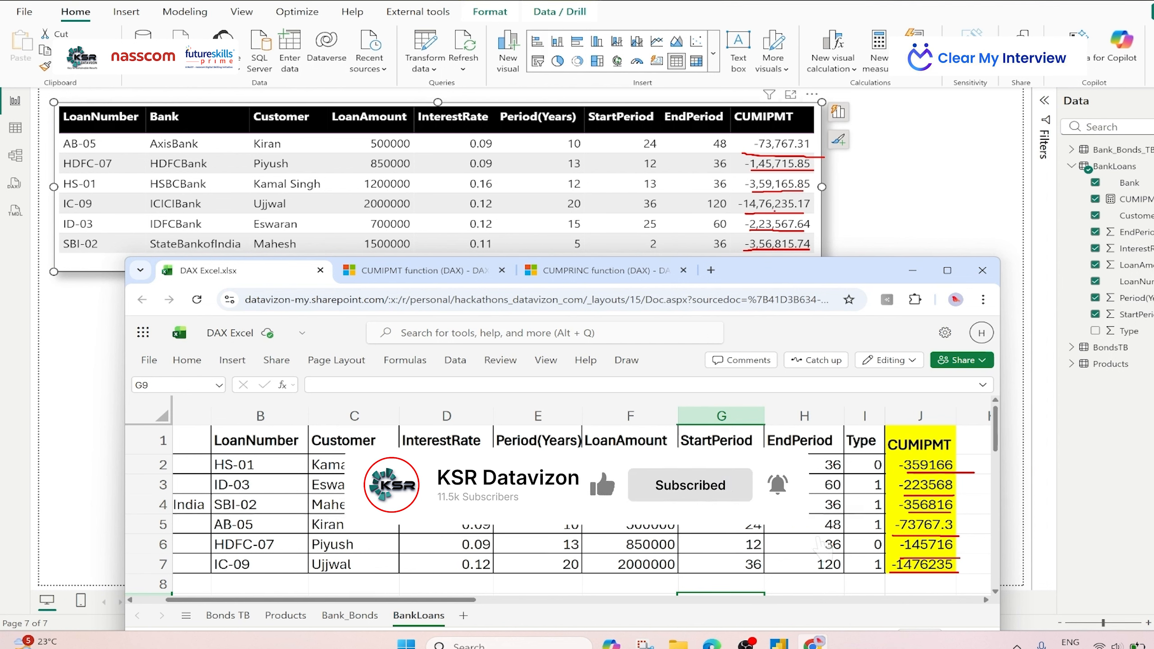
{"action": "left_click_drag", "start_coordinate": [775, 210], "coordinate": [869, 373]}
{"action": "mouse_move", "coordinate": [747, 222]}
{"action": "left_mouse_down"}
{"action": "mouse_move", "coordinate": [827, 386]}
{"action": "mouse_move", "coordinate": [896, 356]}
{"action": "left_mouse_up"}
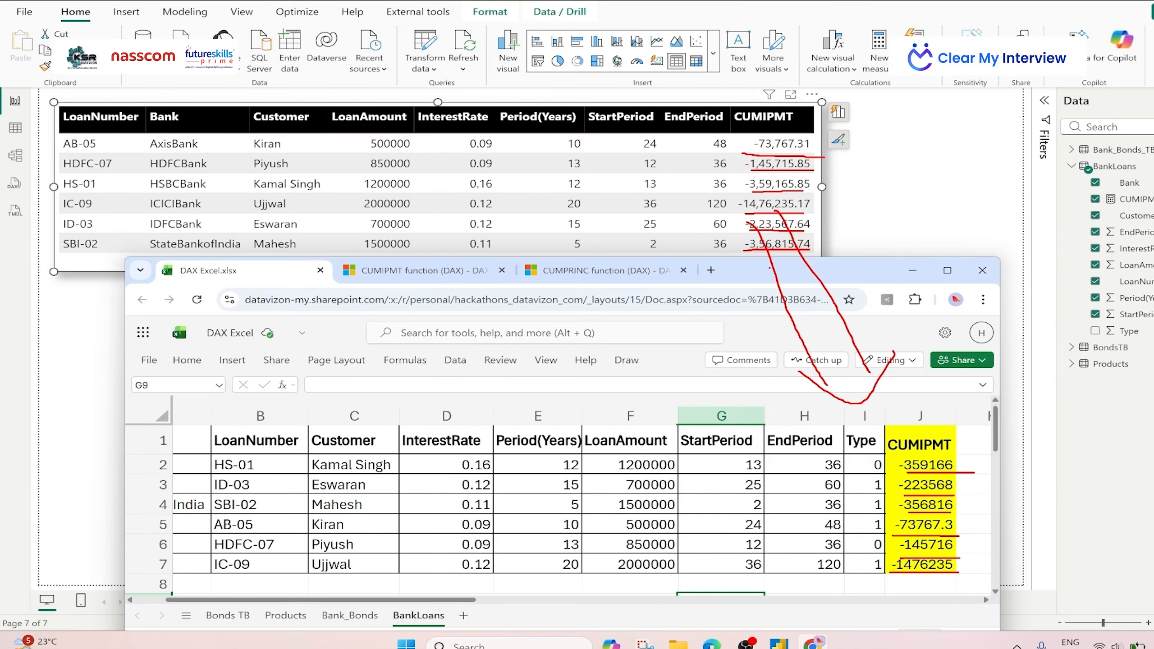
{"action": "mouse_move", "coordinate": [740, 268]}
{"action": "left_mouse_down"}
{"action": "mouse_move", "coordinate": [763, 192]}
{"action": "mouse_move", "coordinate": [807, 245]}
{"action": "left_mouse_up"}
{"action": "key", "text": "Escape"}
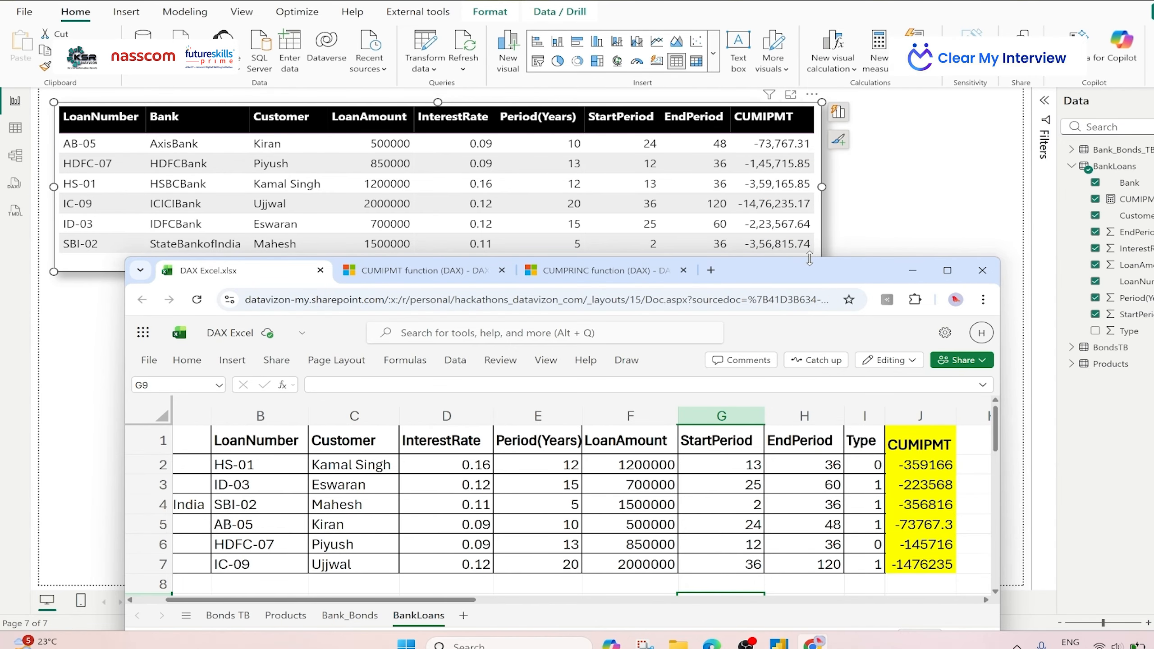
{"action": "left_click", "coordinate": [913, 271]}
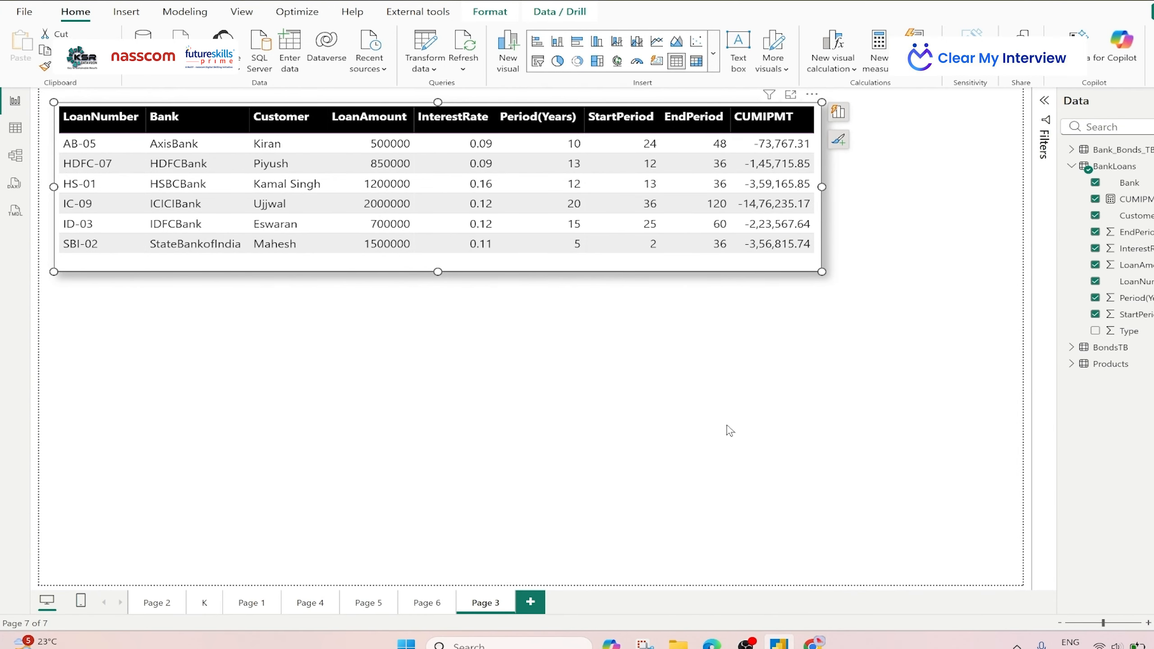
{"action": "left_click", "coordinate": [814, 642]}
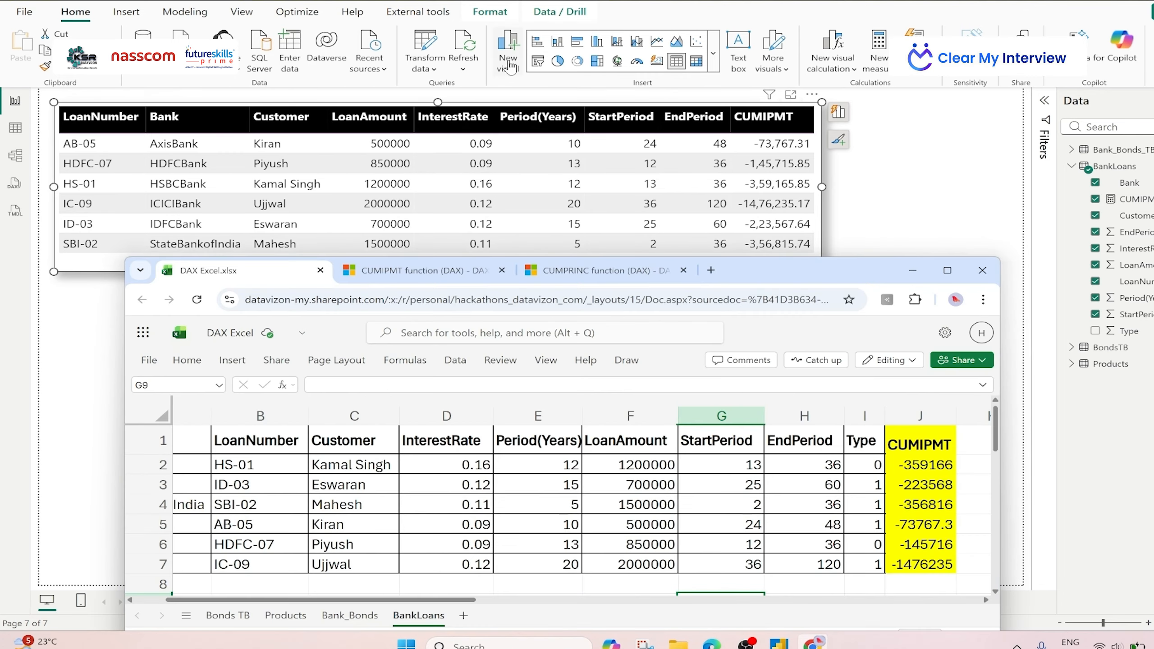
Switch to the CUMPRINC documentation page in the browser, review its introduction, and minimize the browser.
{"action": "left_click", "coordinate": [612, 272]}
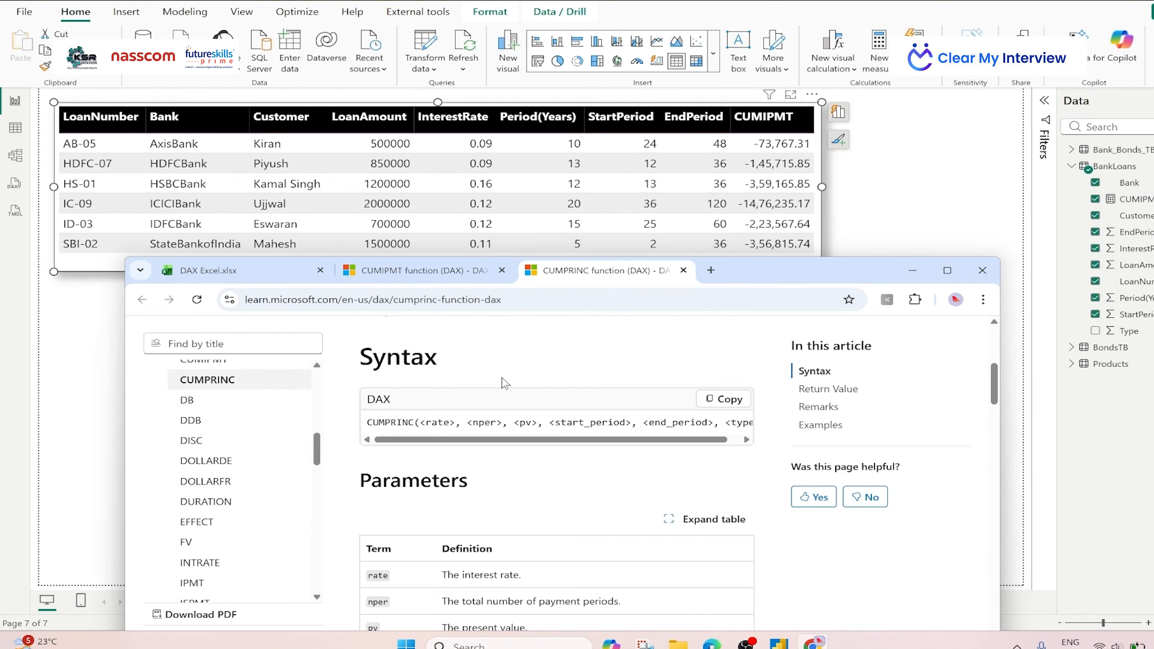
{"action": "scroll", "coordinate": [505, 384], "scroll_direction": "up", "scroll_amount": 5}
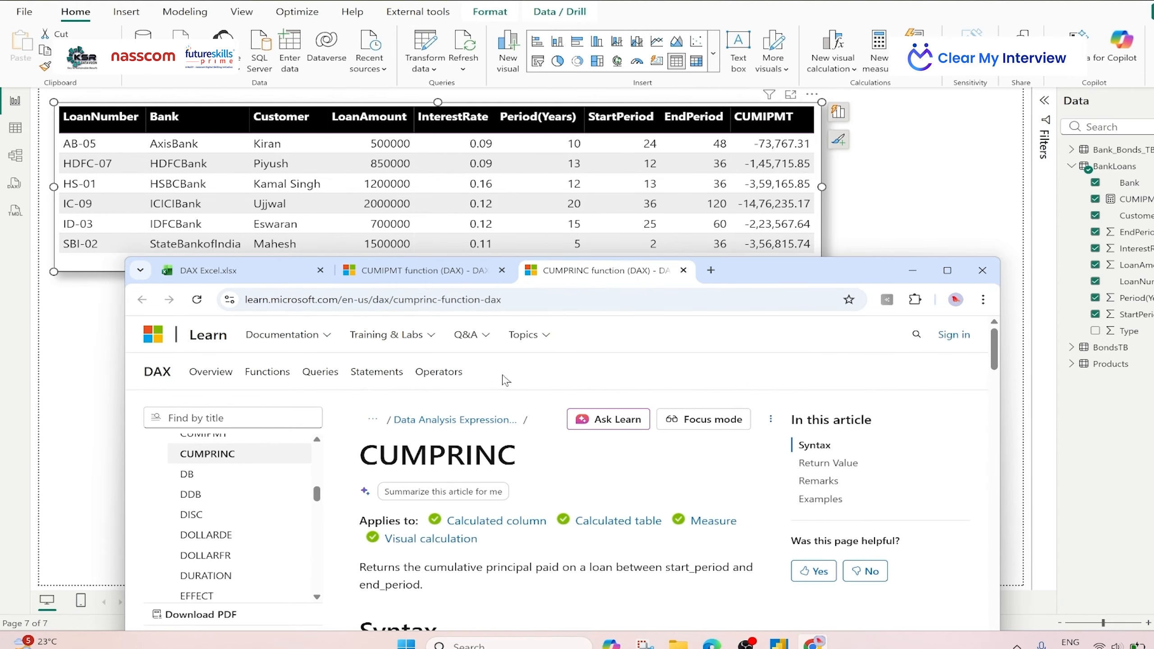
{"action": "left_click", "coordinate": [913, 271]}
Copy the whole CUMIPMT measure formula and paste it into a new measure in the BankLoans table.
{"action": "left_click", "coordinate": [1137, 200]}
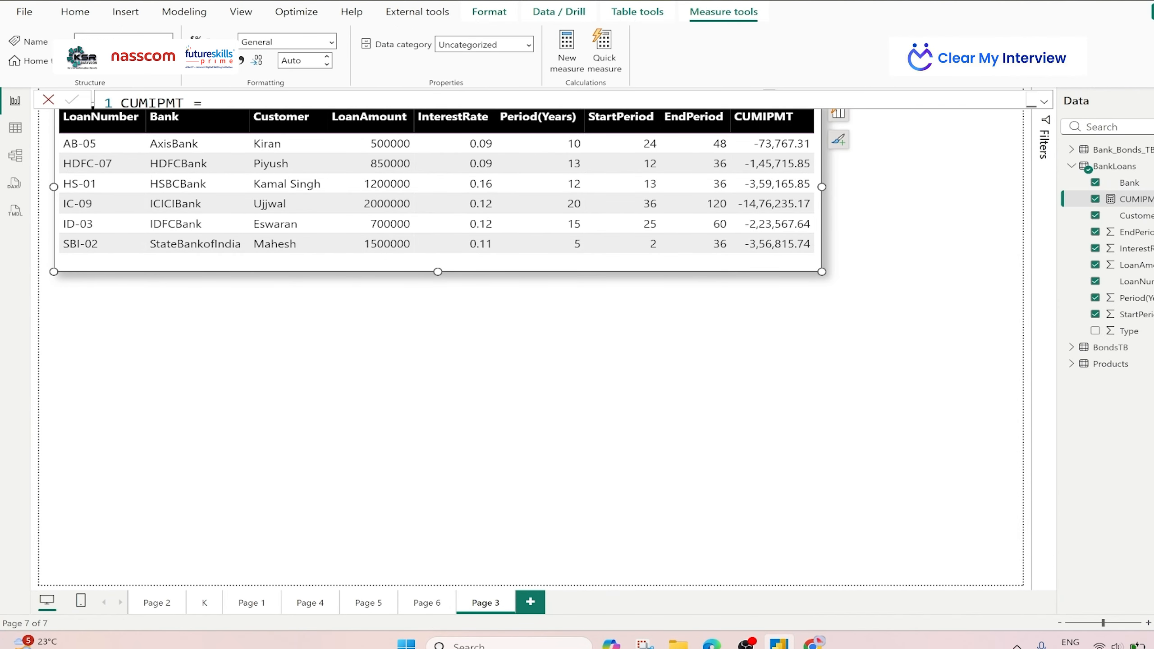
{"action": "left_click", "coordinate": [1045, 102]}
{"action": "left_click", "coordinate": [527, 213]}
{"action": "key", "text": "ctrl+a"}
{"action": "key", "text": "ctrl+c"}
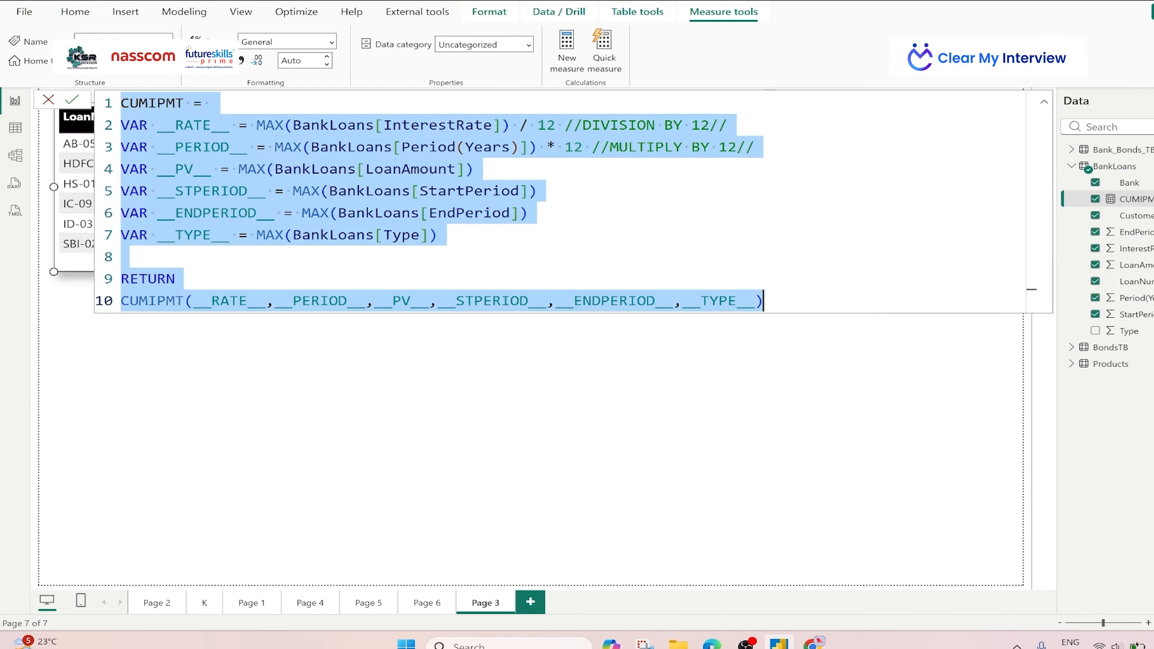
{"action": "left_click", "coordinate": [1114, 166]}
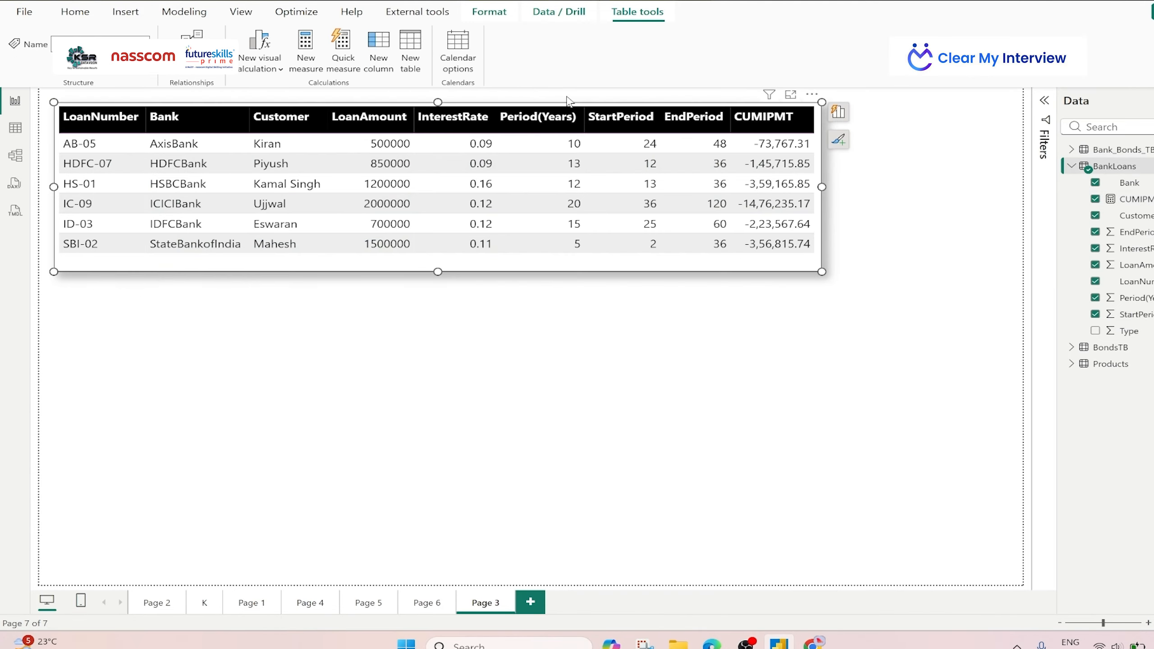
{"action": "left_click", "coordinate": [305, 71]}
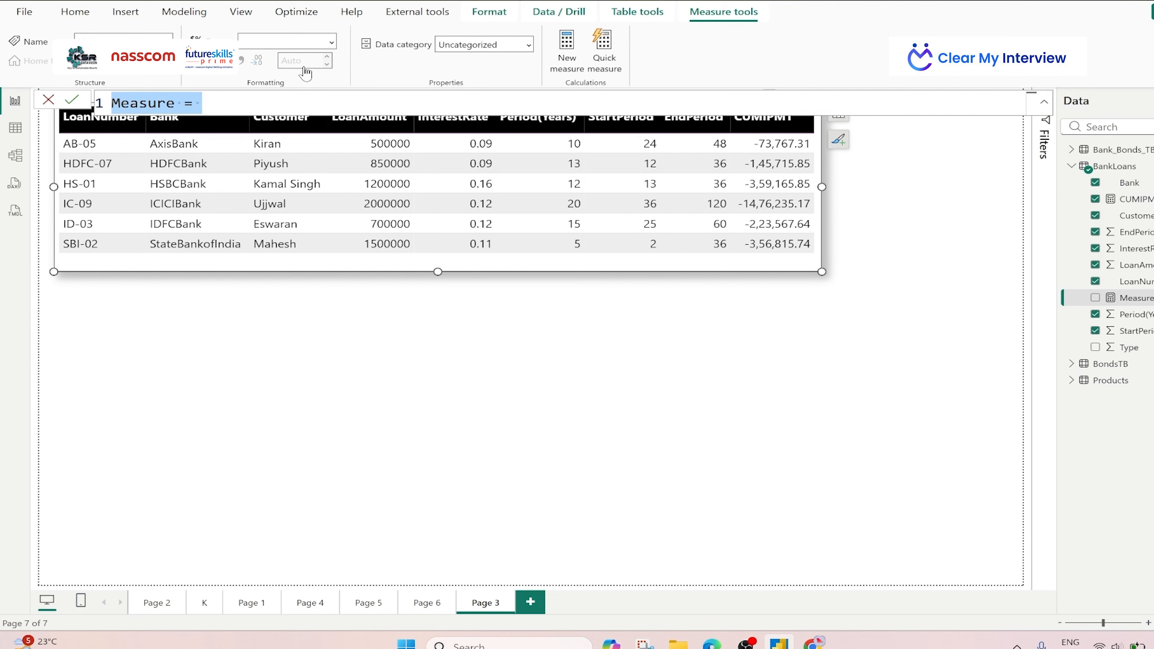
{"action": "key", "text": "ctrl+v"}
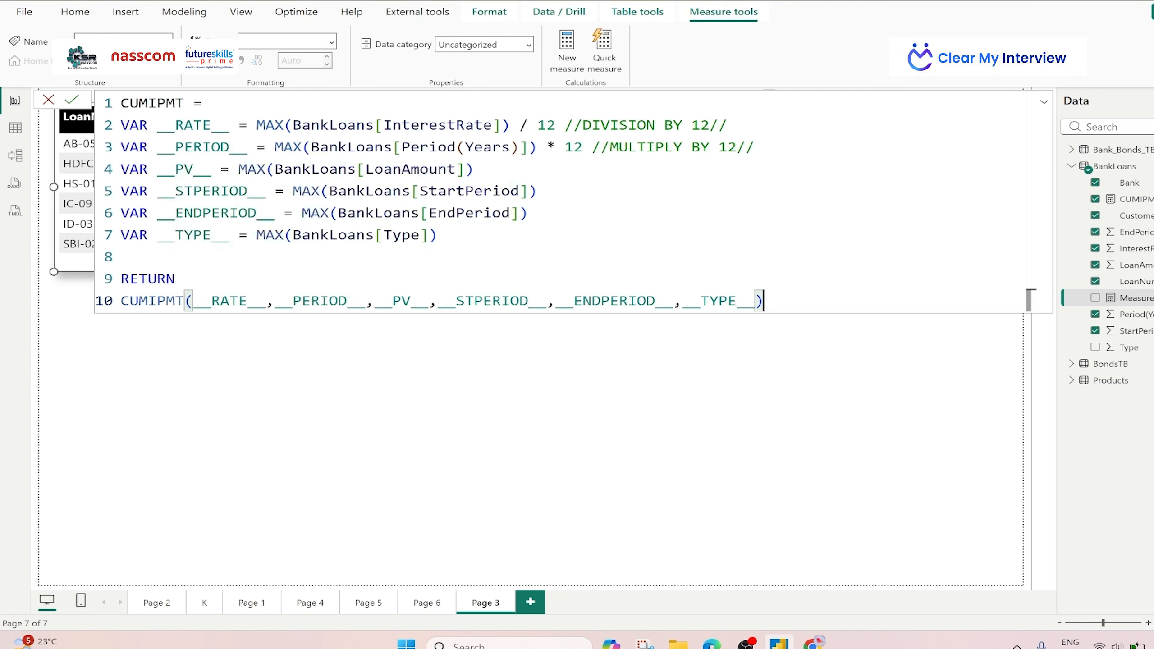
Copy the function name CUMPRINC from the documentation page and use it as the new measure's name.
{"action": "left_click", "coordinate": [813, 643]}
{"action": "left_click_drag", "start_coordinate": [361, 455], "coordinate": [522, 465]}
{"action": "key", "text": "ctrl+c"}
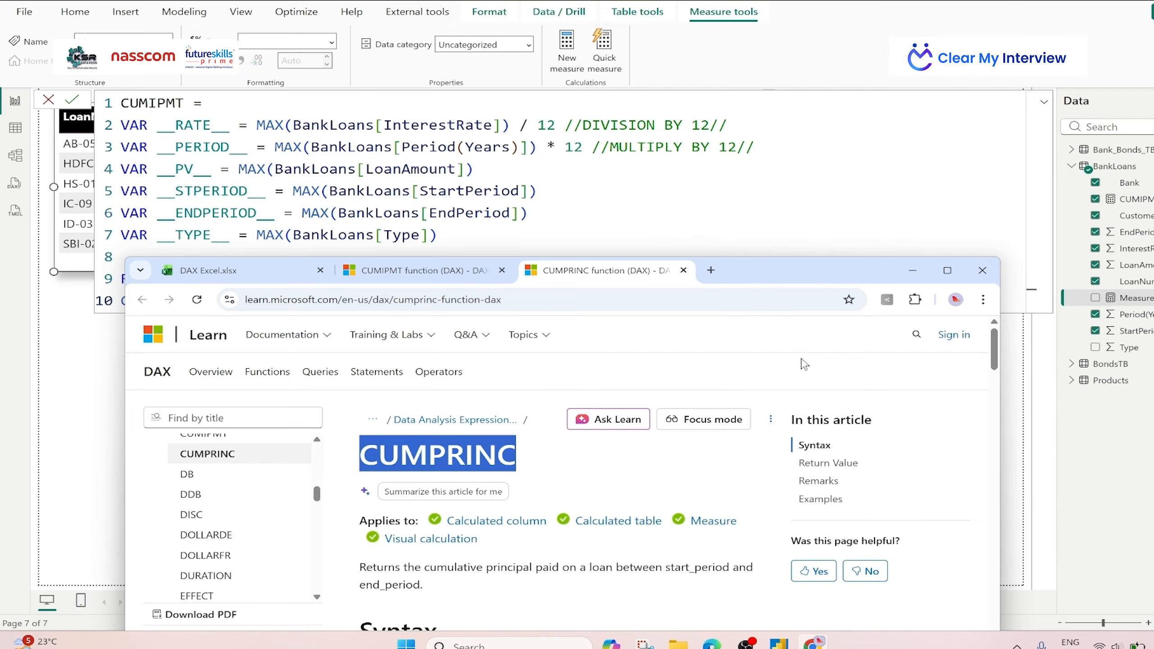
{"action": "left_click", "coordinate": [912, 270]}
{"action": "left_click_drag", "start_coordinate": [183, 103], "coordinate": [121, 103]}
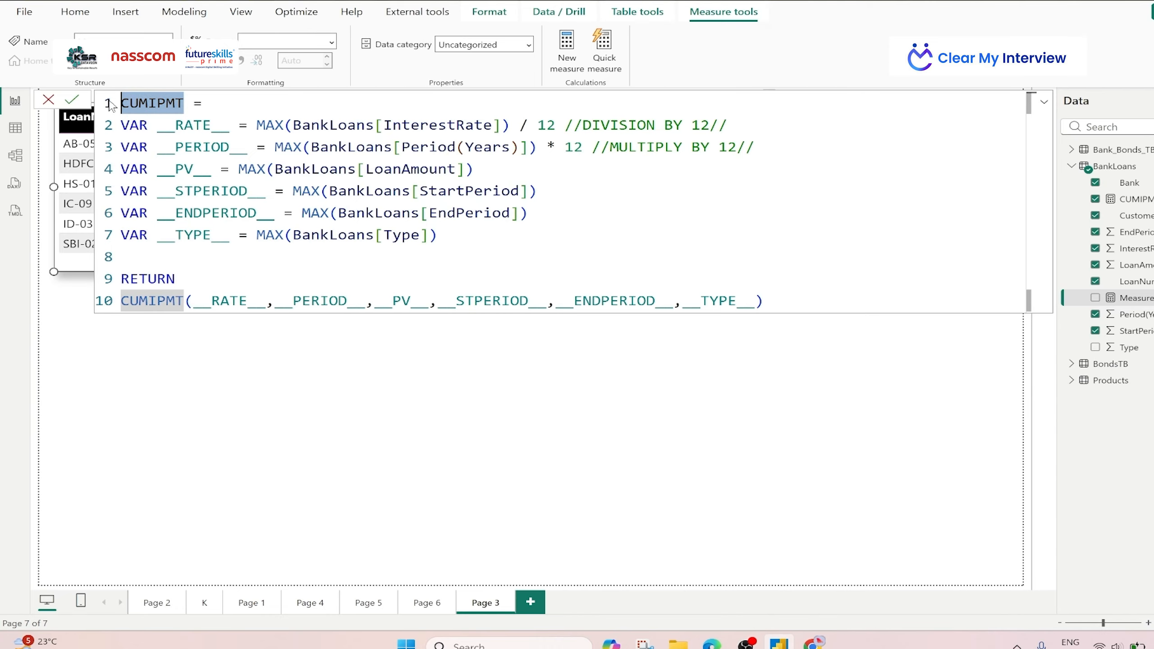
{"action": "key", "text": "ctrl+v"}
Replace the RETURN expression with a CUMPRINC call whose first arguments are __RATE__, __PERIOD__ and __PV__.
{"action": "left_click_drag", "start_coordinate": [764, 301], "coordinate": [119, 304]}
{"action": "type", "text": "CUMPRI"}
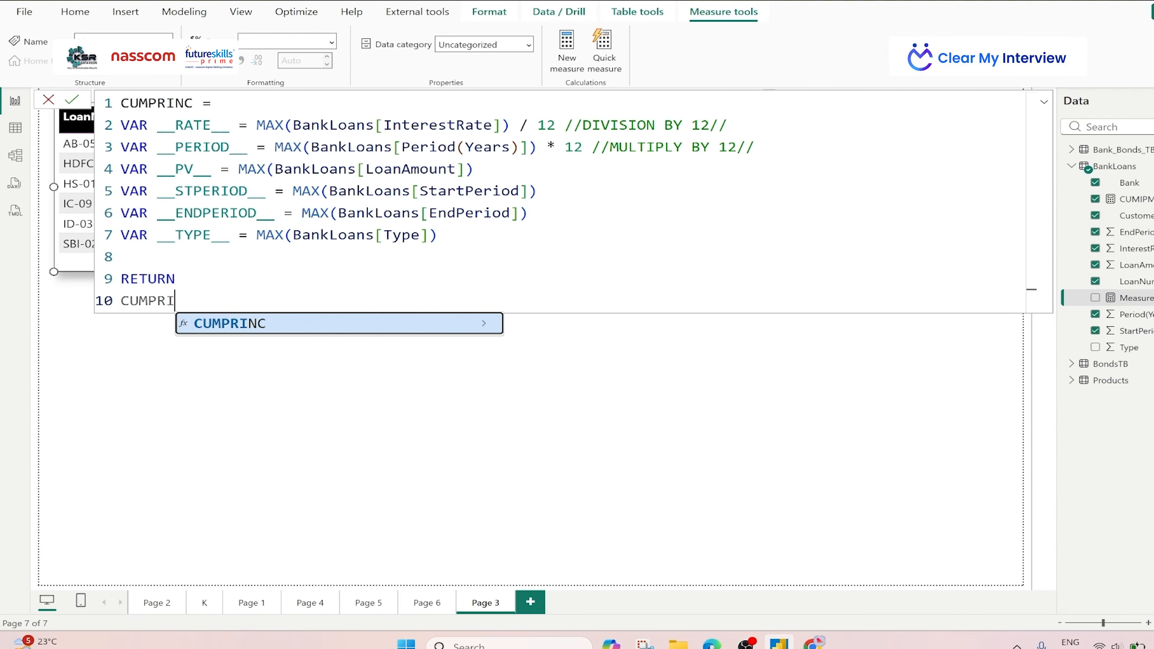
{"action": "left_click", "coordinate": [232, 324]}
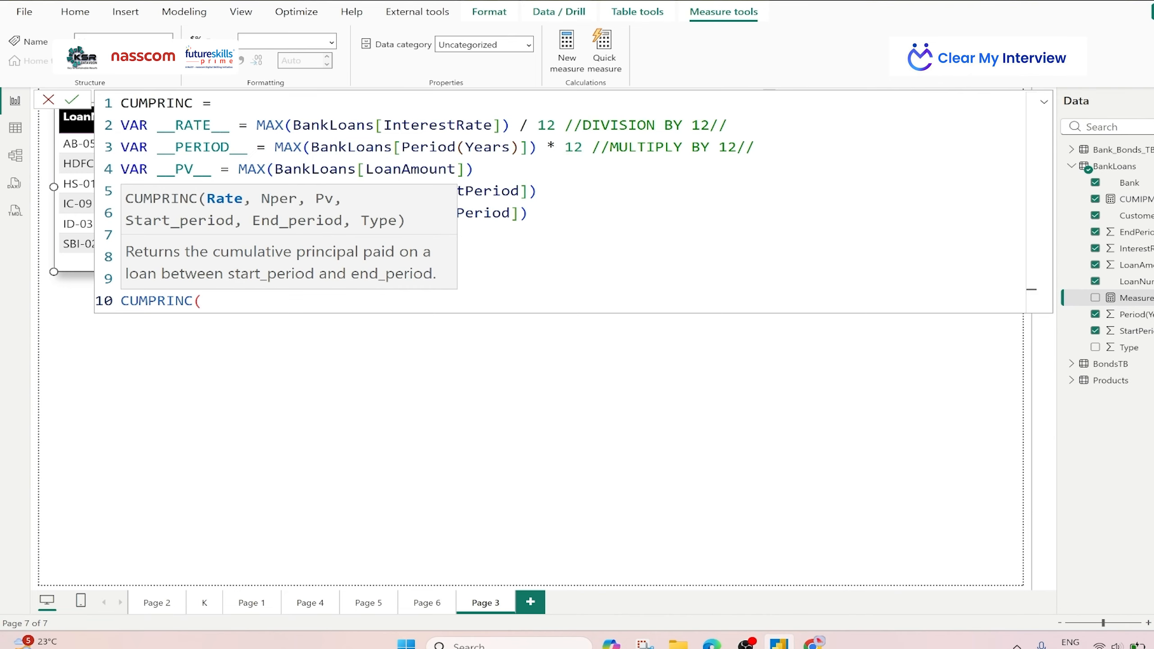
{"action": "type", "text": "RATE"}
{"action": "left_click", "coordinate": [313, 324]}
{"action": "type", "text": ","}
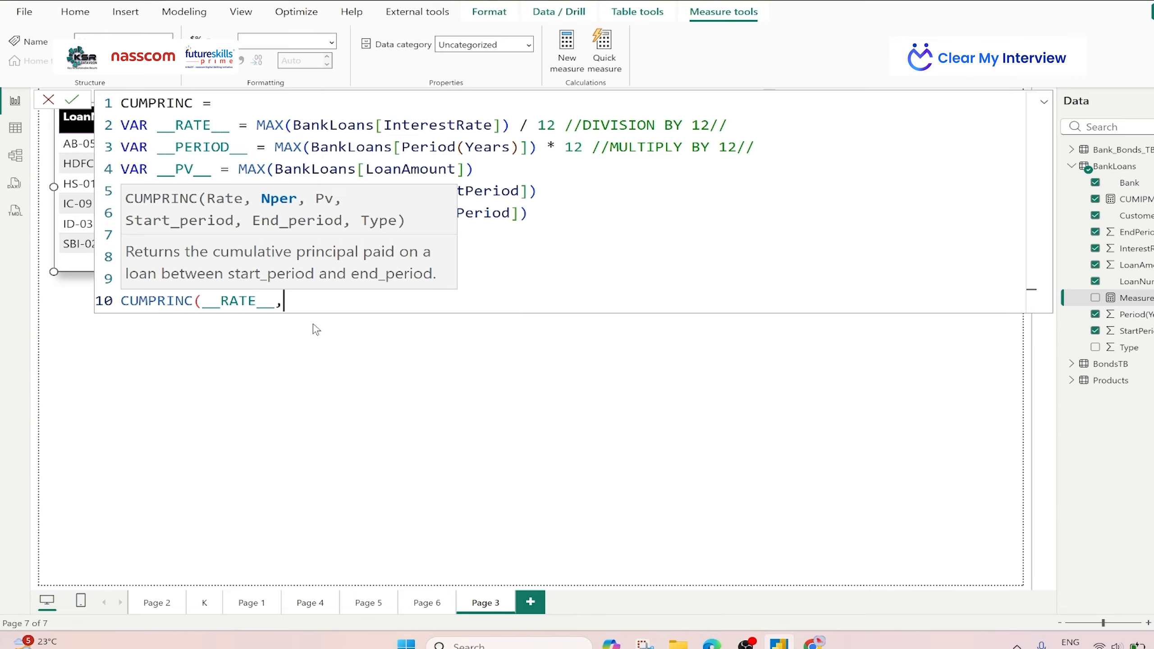
{"action": "type", "text": "PER"}
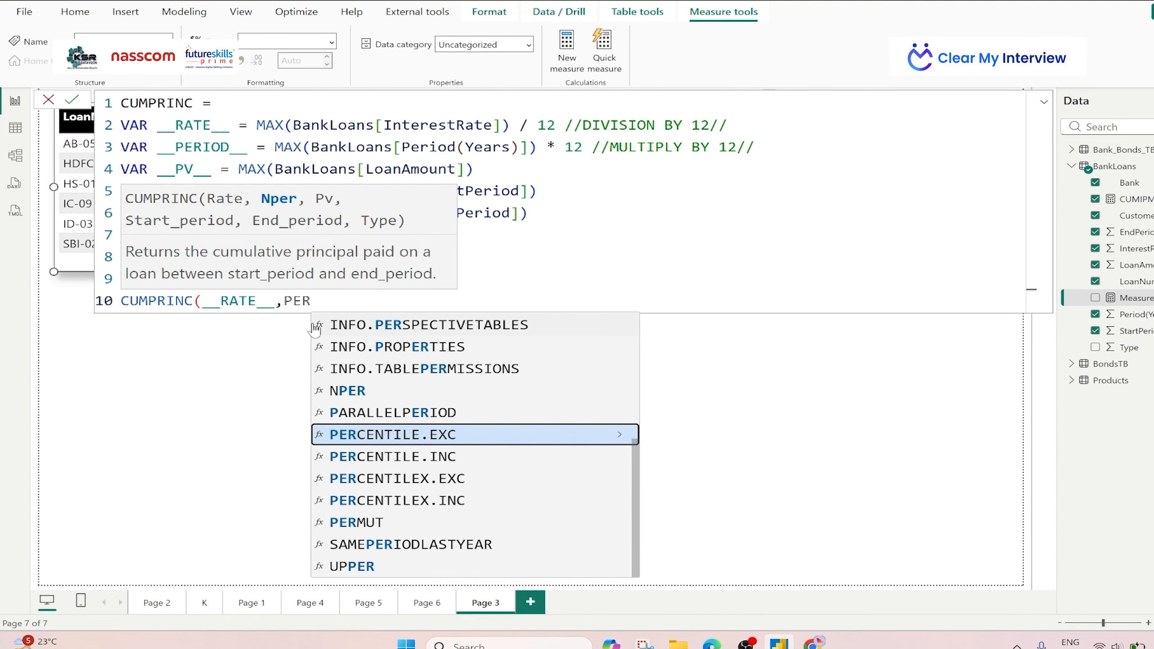
{"action": "type", "text": "IOD"}
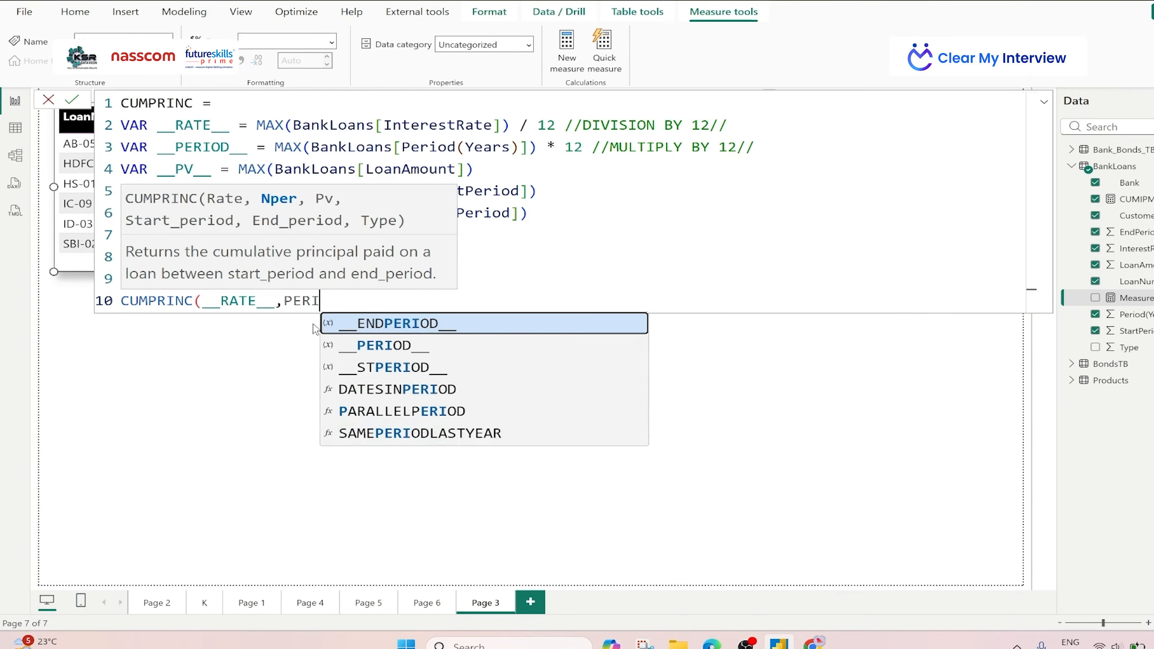
{"action": "left_click", "coordinate": [407, 349]}
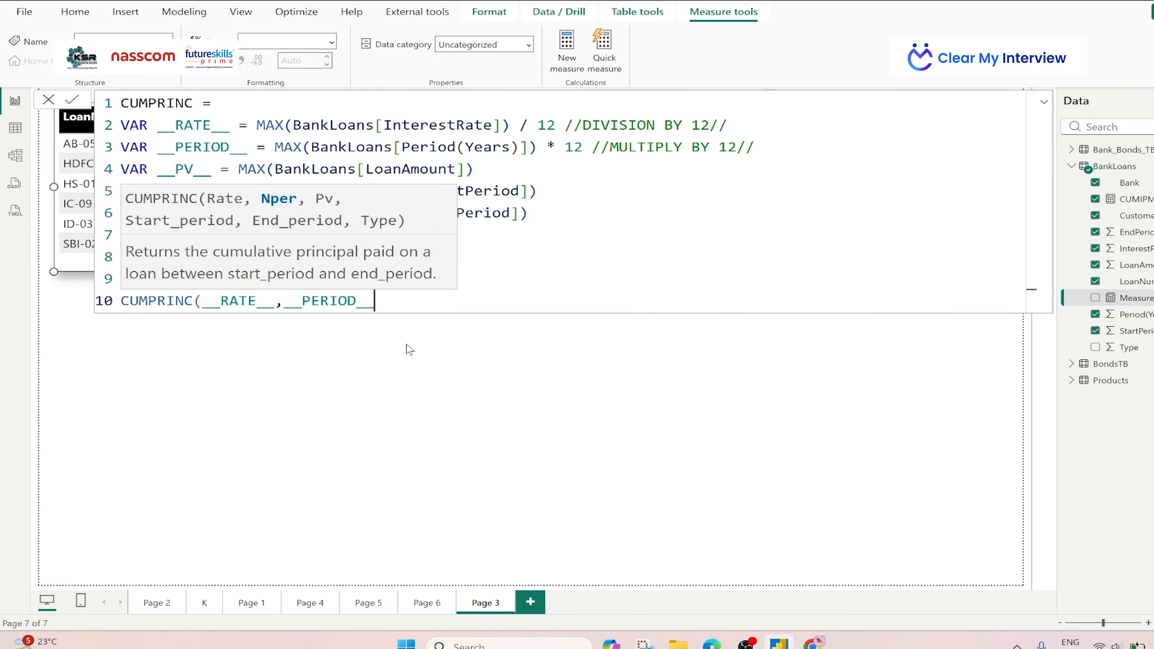
{"action": "type", "text": ",PV"}
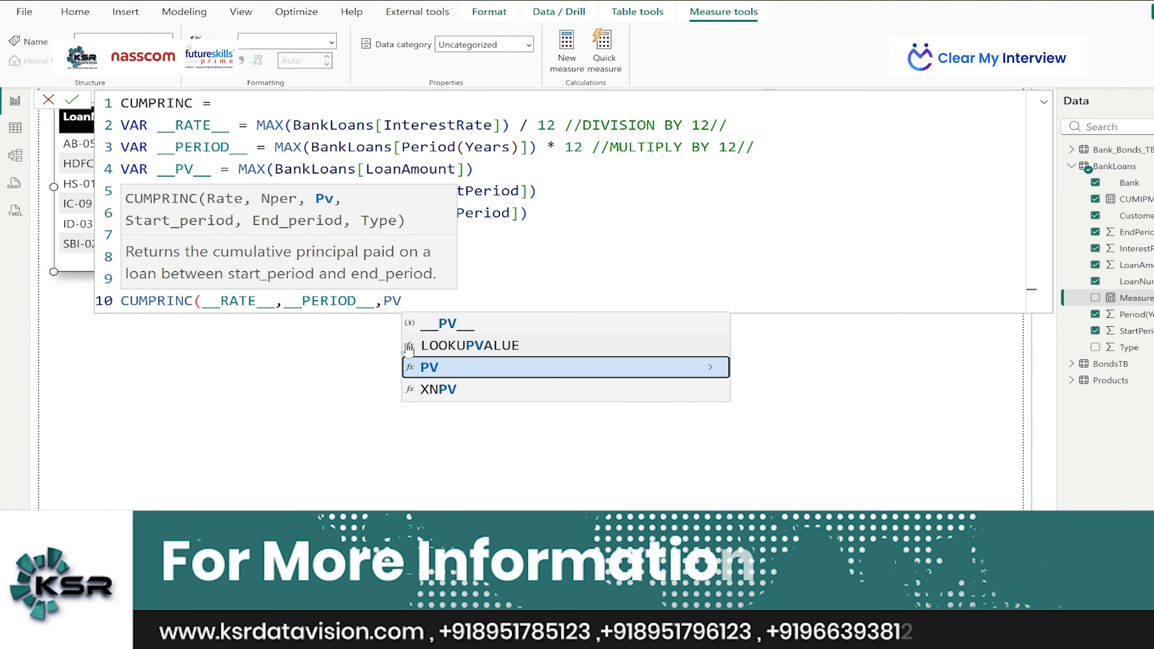
{"action": "left_click", "coordinate": [429, 327]}
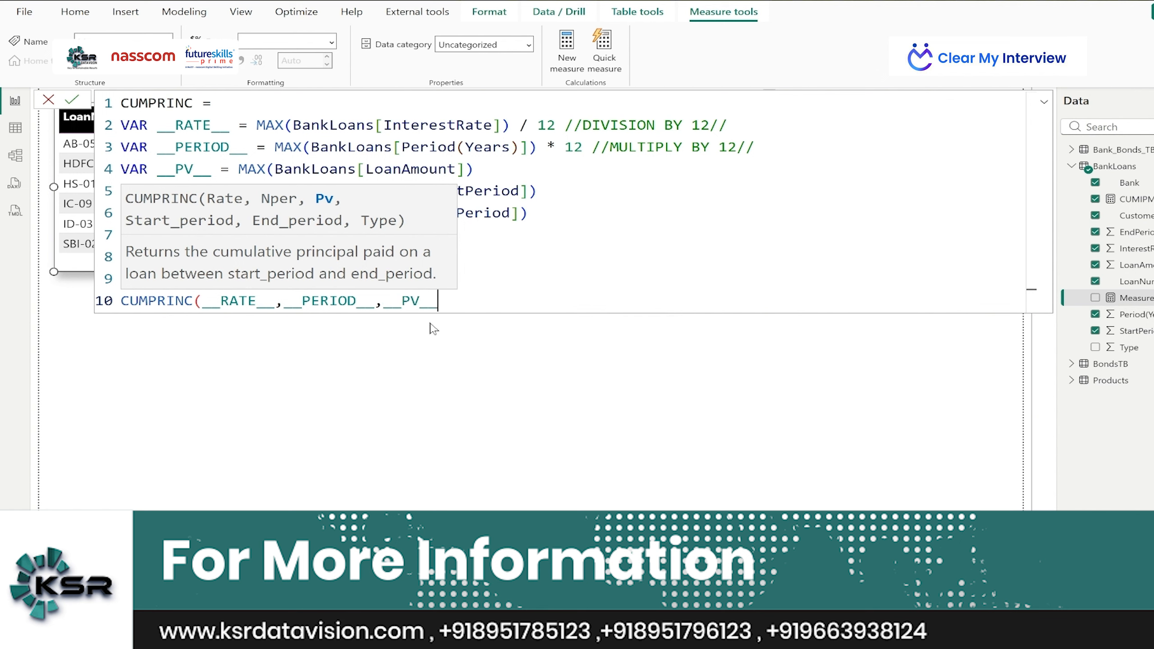
Complete the CUMPRINC call with __STPERIOD__, __ENDPERIOD__ and __TYPE__, commit the measure, and collapse the formula editor.
{"action": "type", "text": ",STPER"}
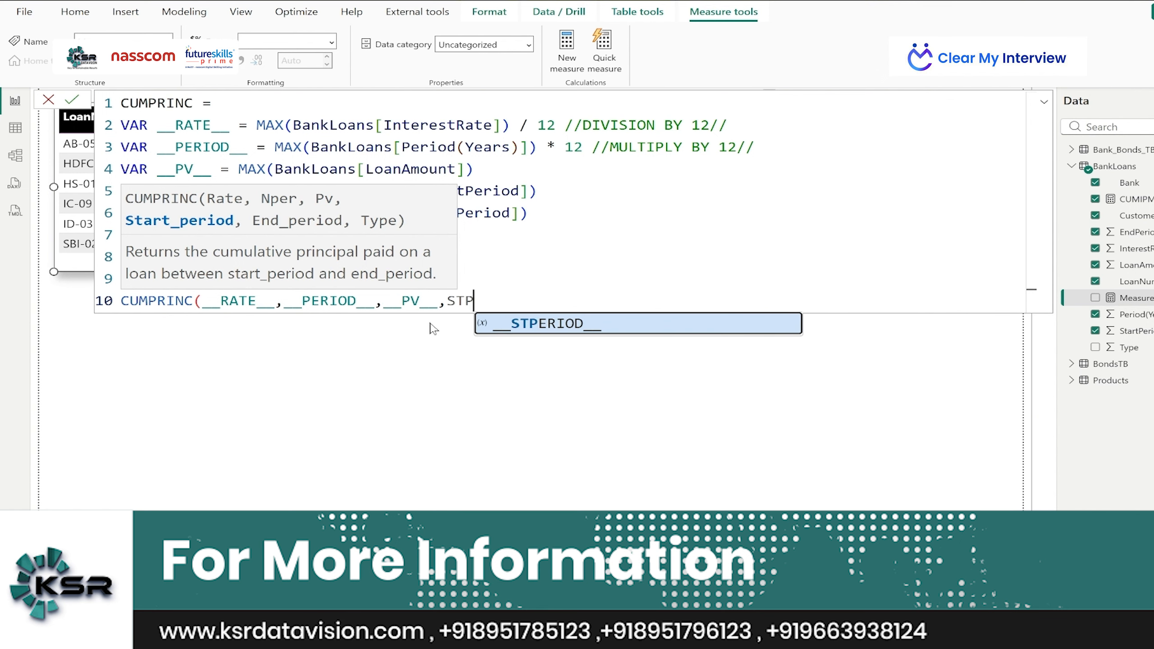
{"action": "left_click", "coordinate": [595, 327]}
{"action": "type", "text": ",ENDPER"}
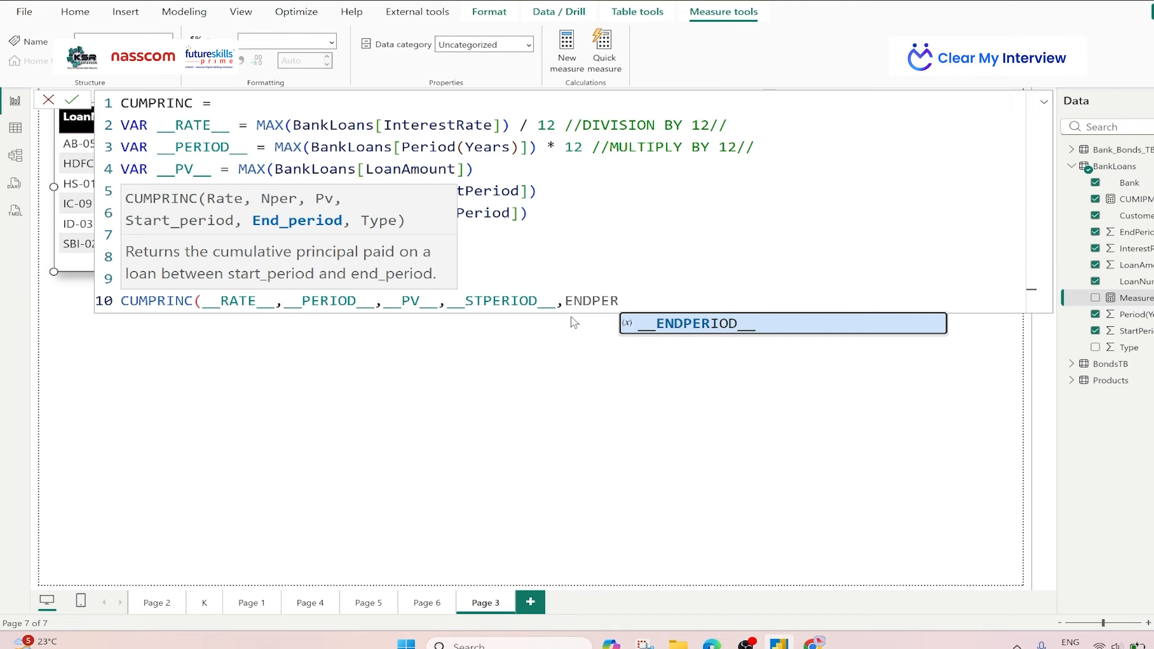
{"action": "left_click", "coordinate": [658, 326]}
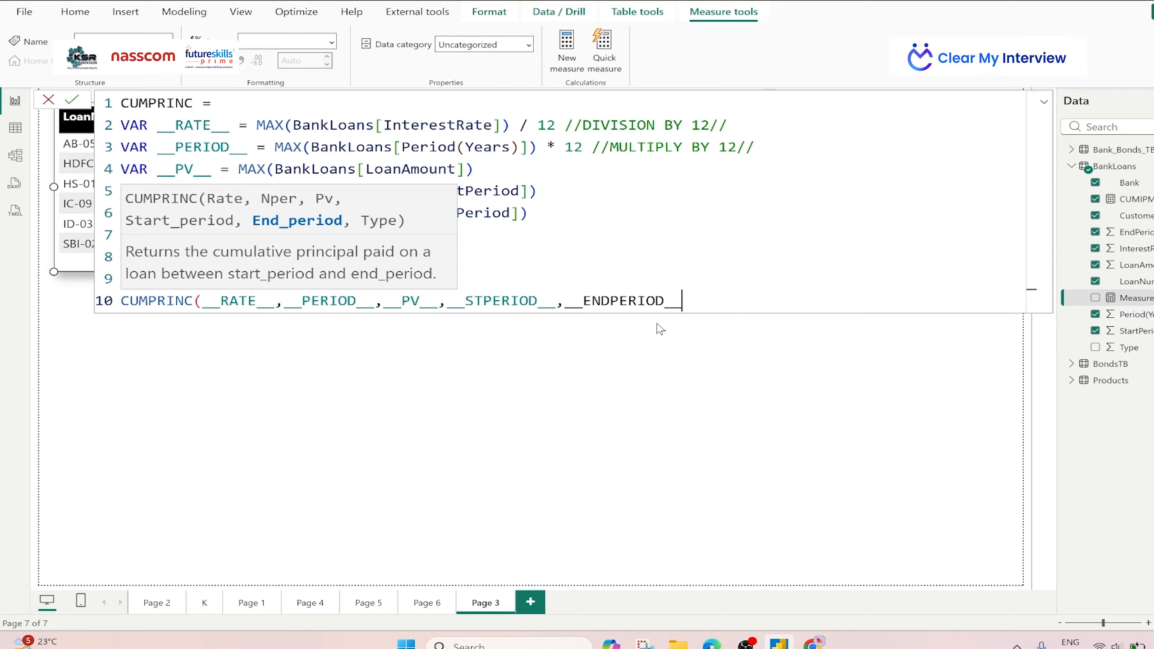
{"action": "type", "text": ",TYPE"}
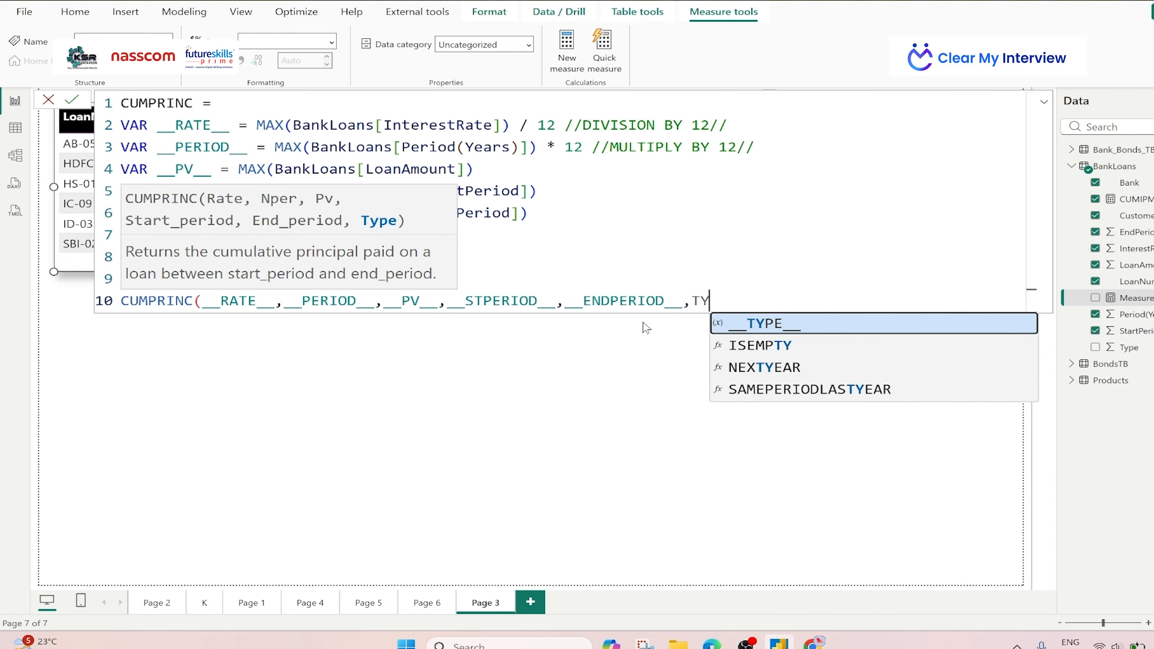
{"action": "left_click", "coordinate": [782, 331]}
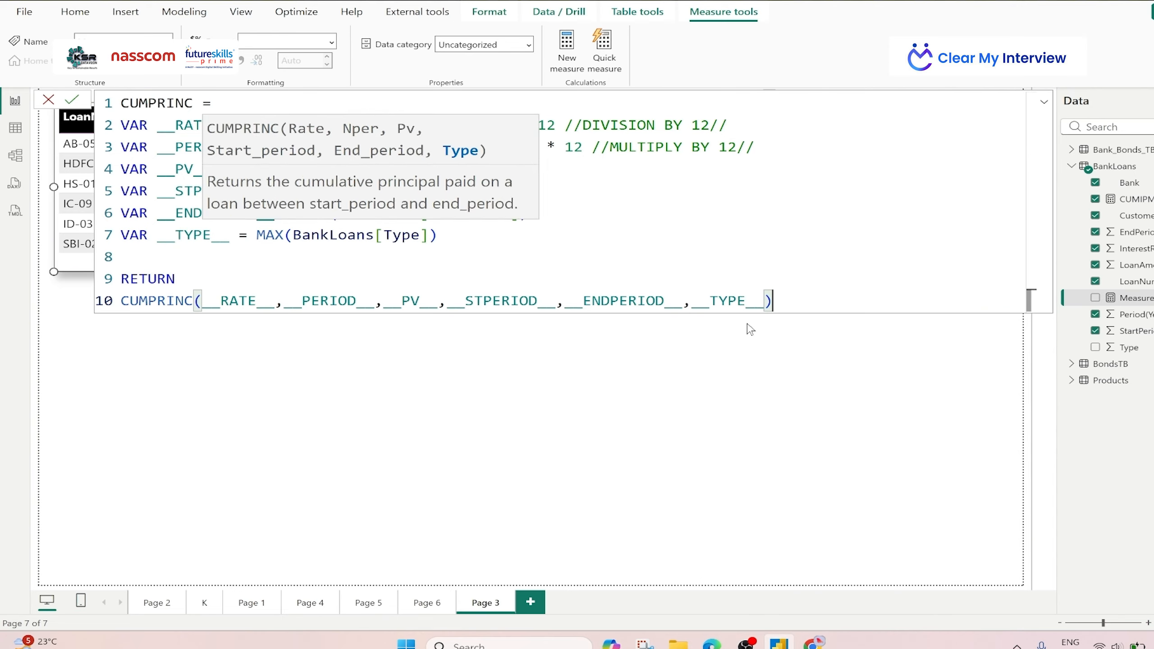
{"action": "type", "text": ")"}
{"action": "left_click", "coordinate": [71, 100]}
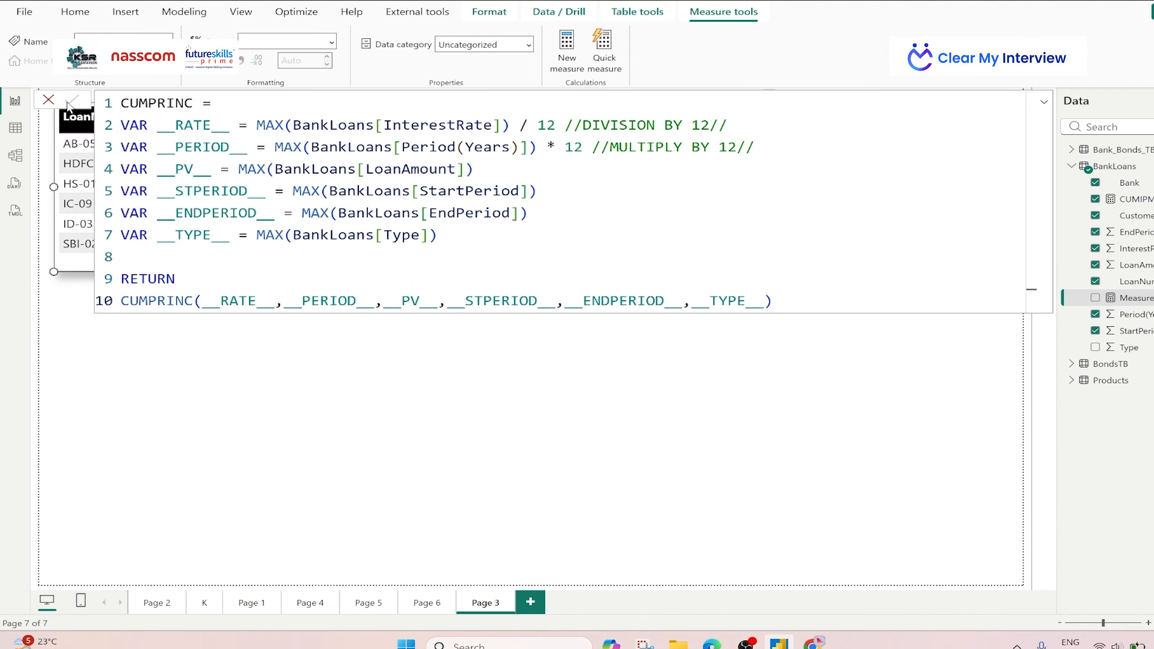
{"action": "left_click", "coordinate": [1044, 108]}
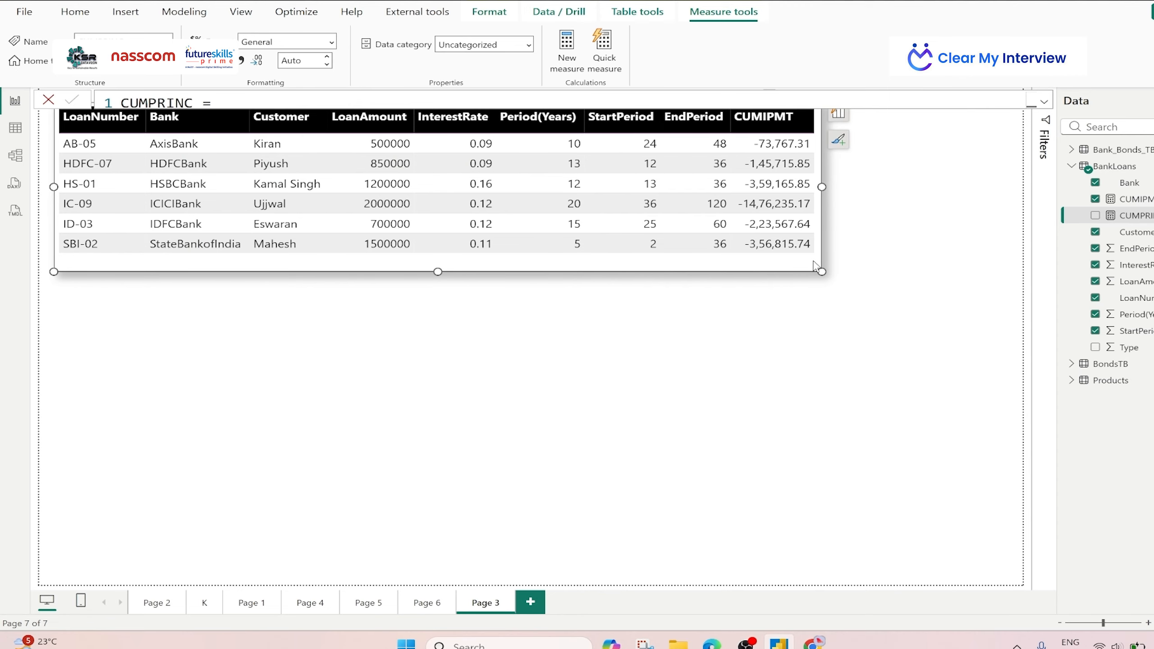
Add the CUMPRINC measure to the loan table after CUMIPMT and widen the visual to fit all columns.
{"action": "left_click", "coordinate": [915, 332]}
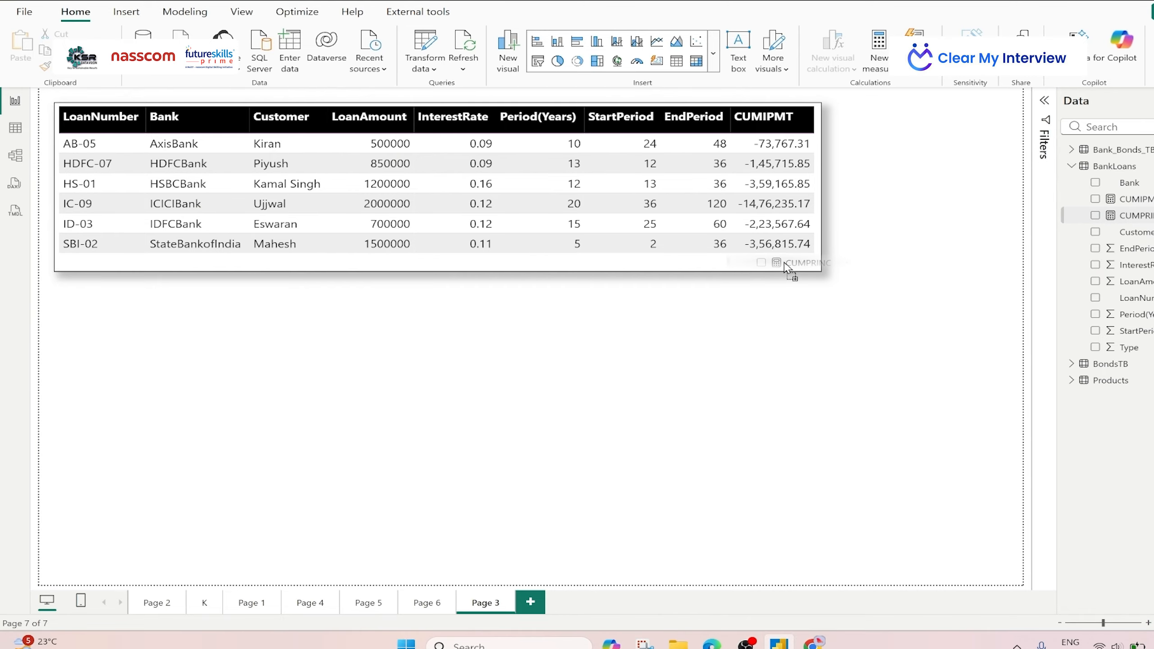
{"action": "left_click", "coordinate": [886, 188]}
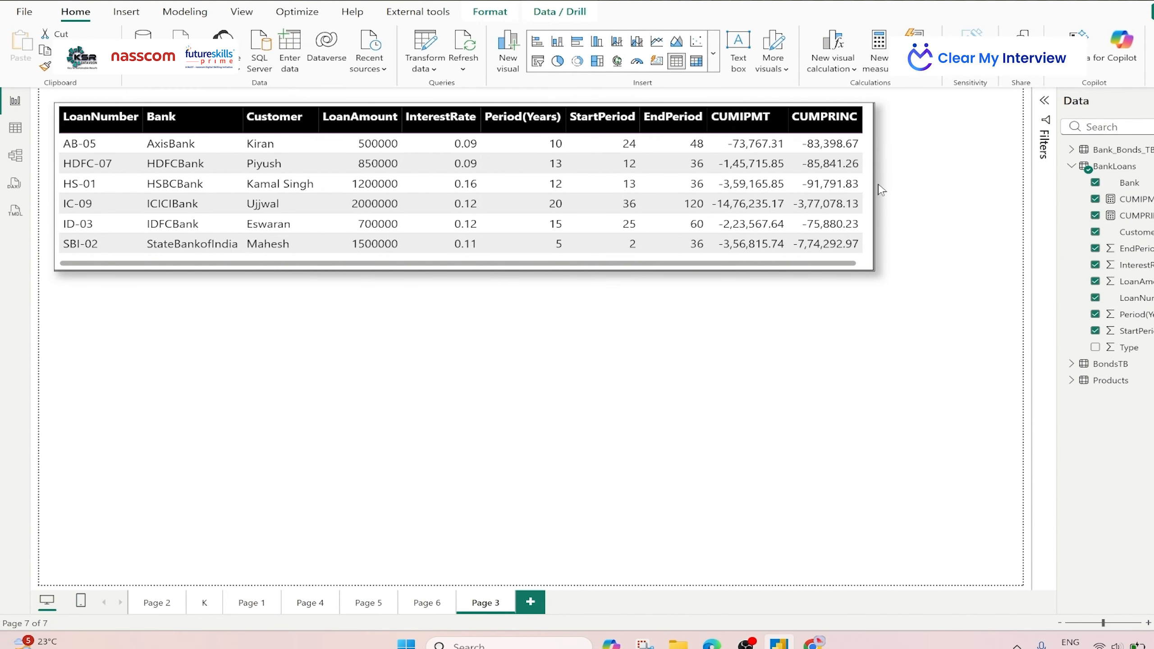
{"action": "left_click", "coordinate": [869, 191]}
{"action": "left_click", "coordinate": [872, 354]}
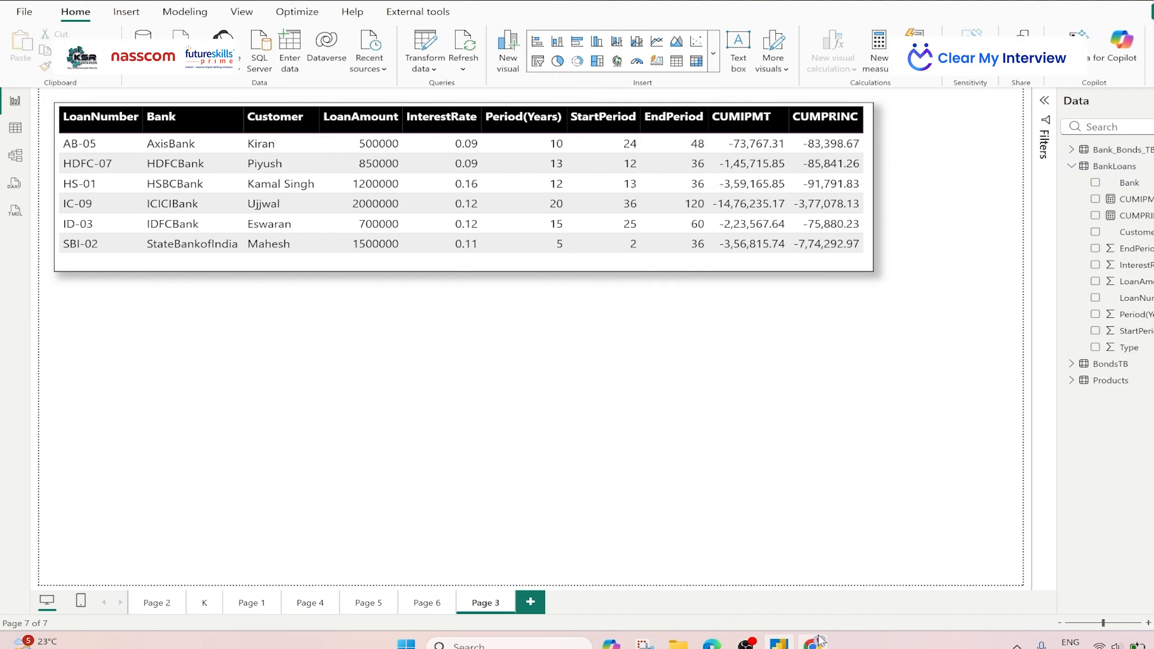
Switch to the DAX Excel workbook, show the empty columns beside CUMIPMT, and maximize the browser window.
{"action": "left_click", "coordinate": [822, 644]}
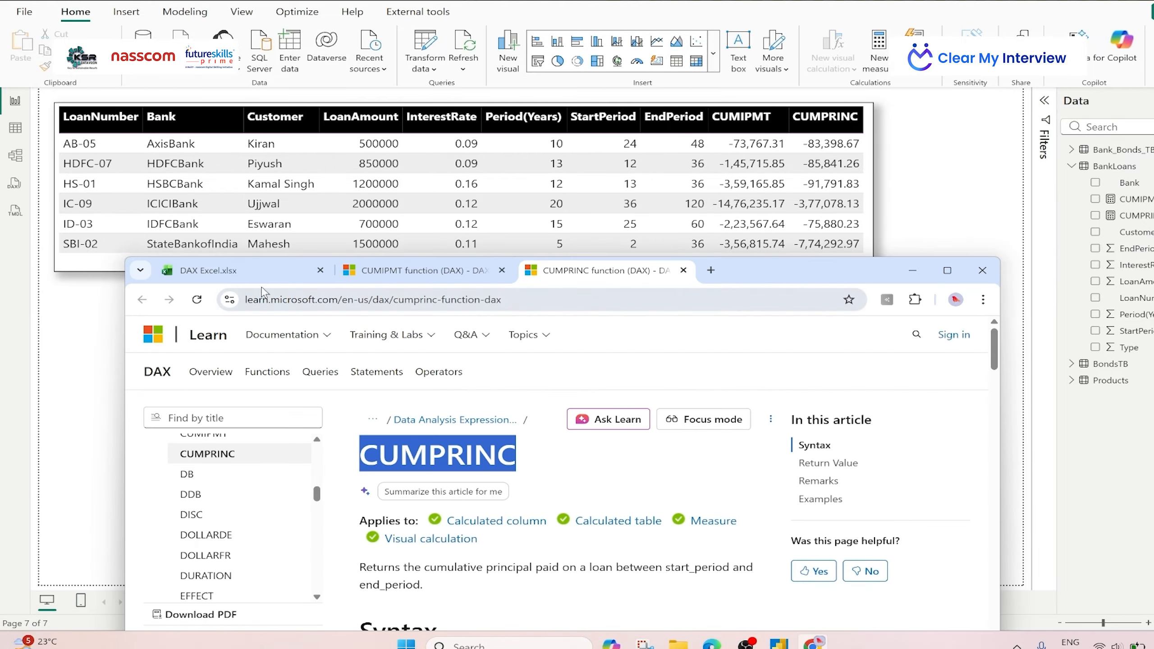
{"action": "left_click", "coordinate": [263, 278]}
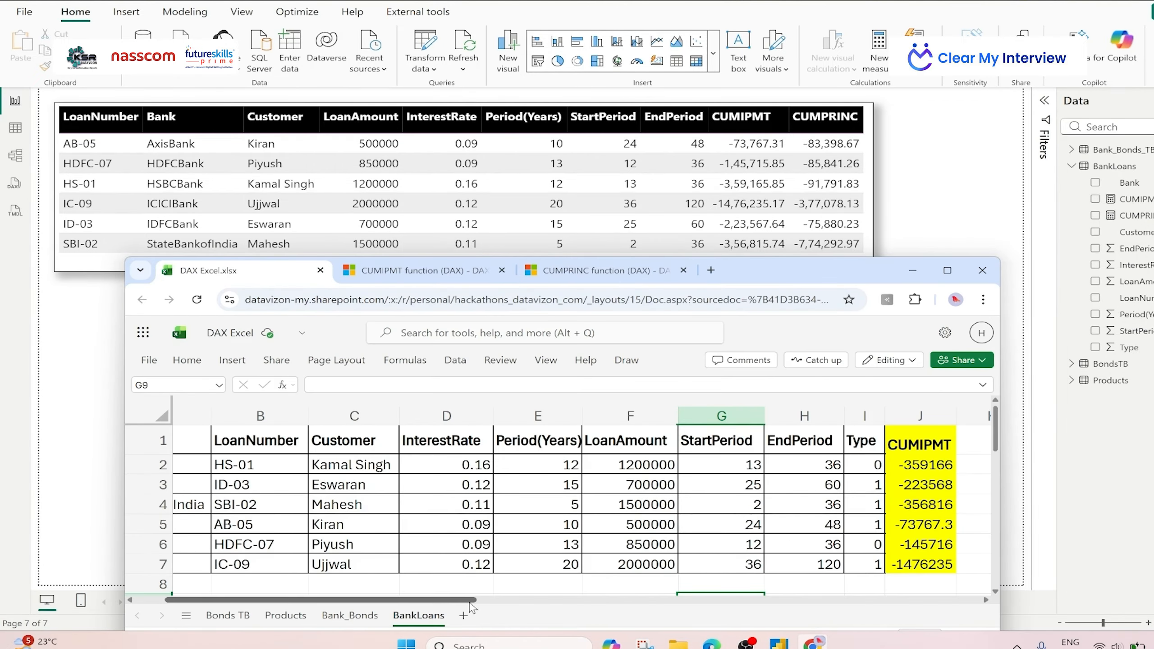
{"action": "left_click_drag", "start_coordinate": [471, 600], "coordinate": [546, 601]}
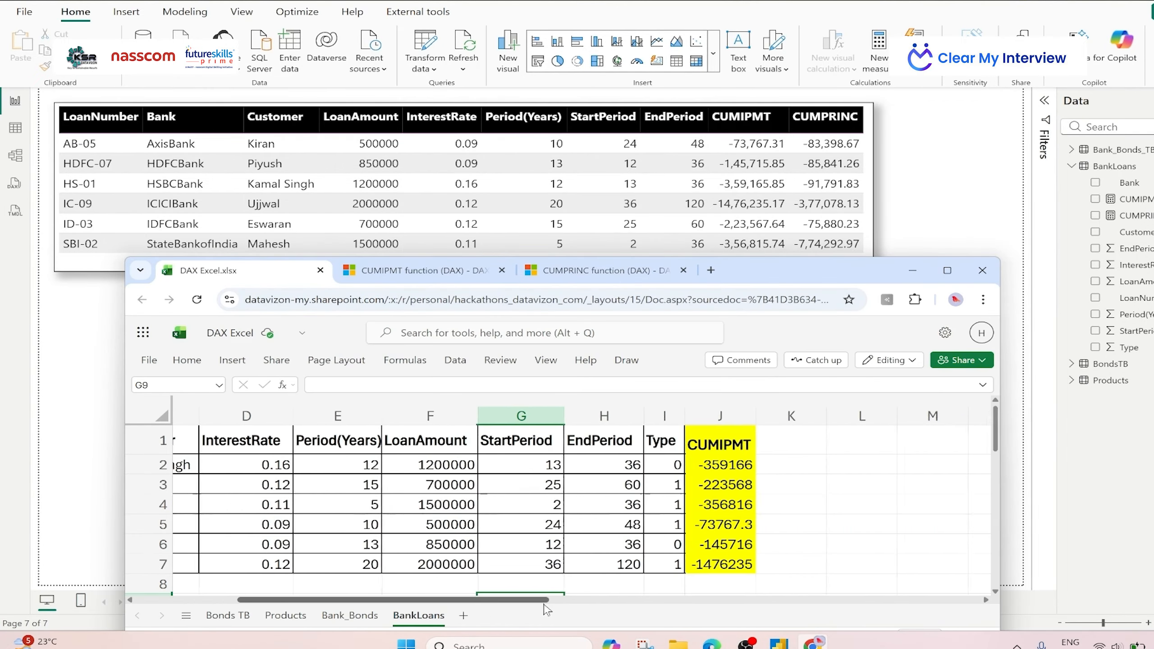
{"action": "left_click", "coordinate": [947, 270]}
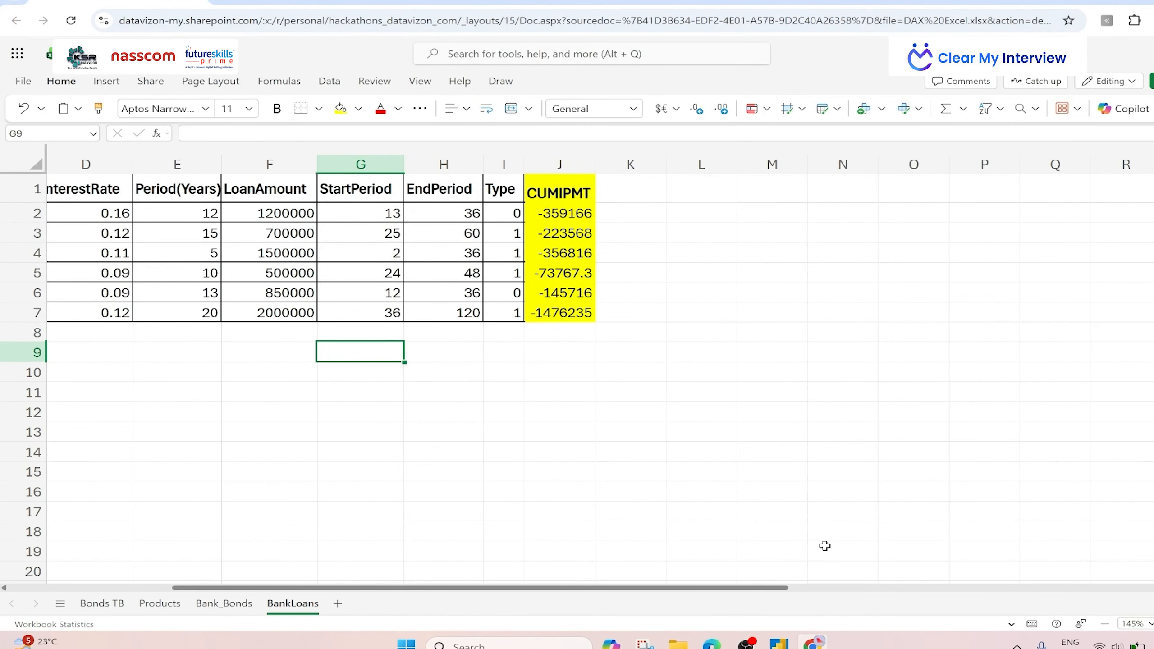
Enter the header CUMPRINC in cell K1 of the BankLoans sheet.
{"action": "left_click", "coordinate": [637, 188]}
{"action": "type", "text": "C"}
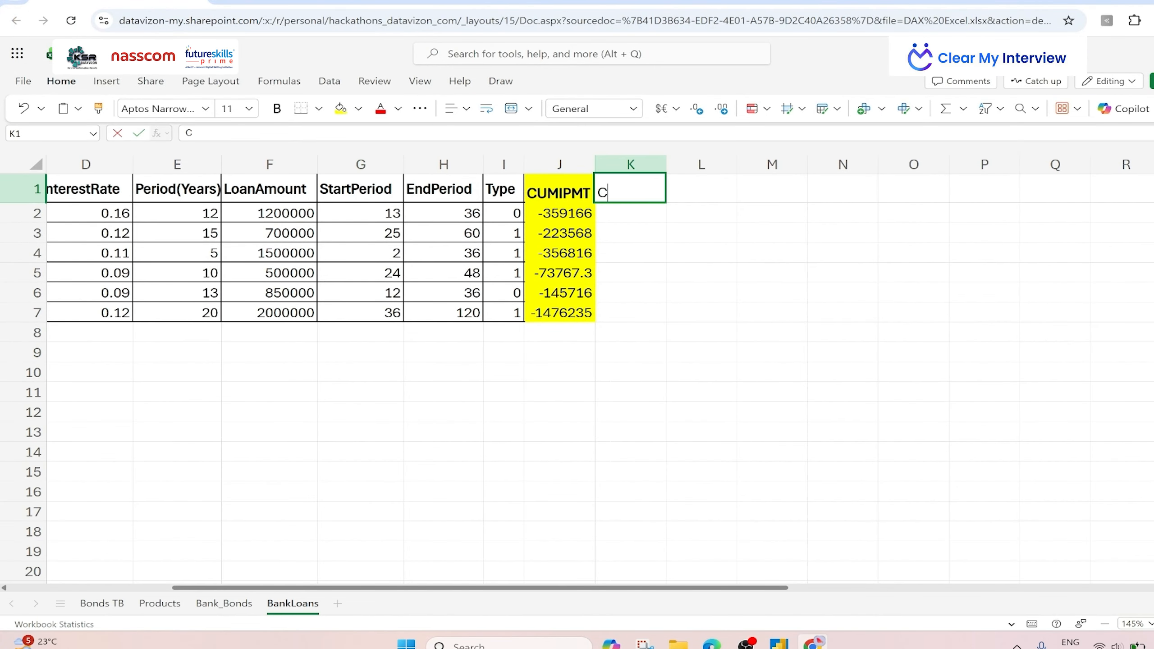
{"action": "type", "text": "UMPRINC"}
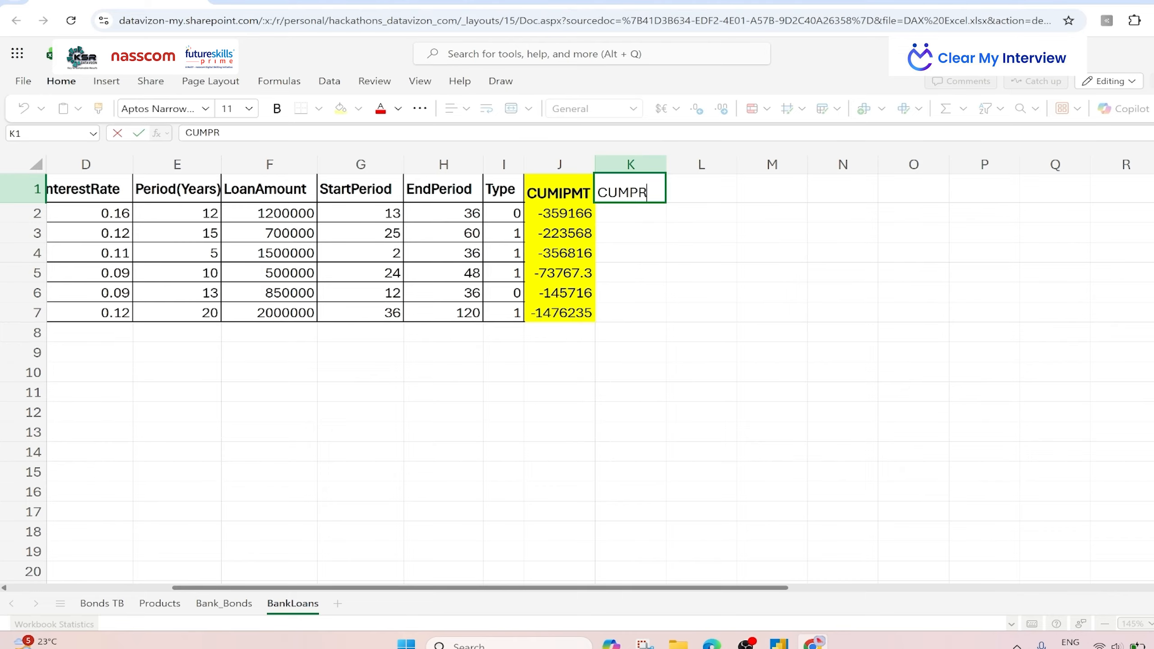
Start a CUMPRINC formula in cell K2 with D2/12 as the rate and E2*12 as the number of periods.
{"action": "left_click", "coordinate": [629, 216]}
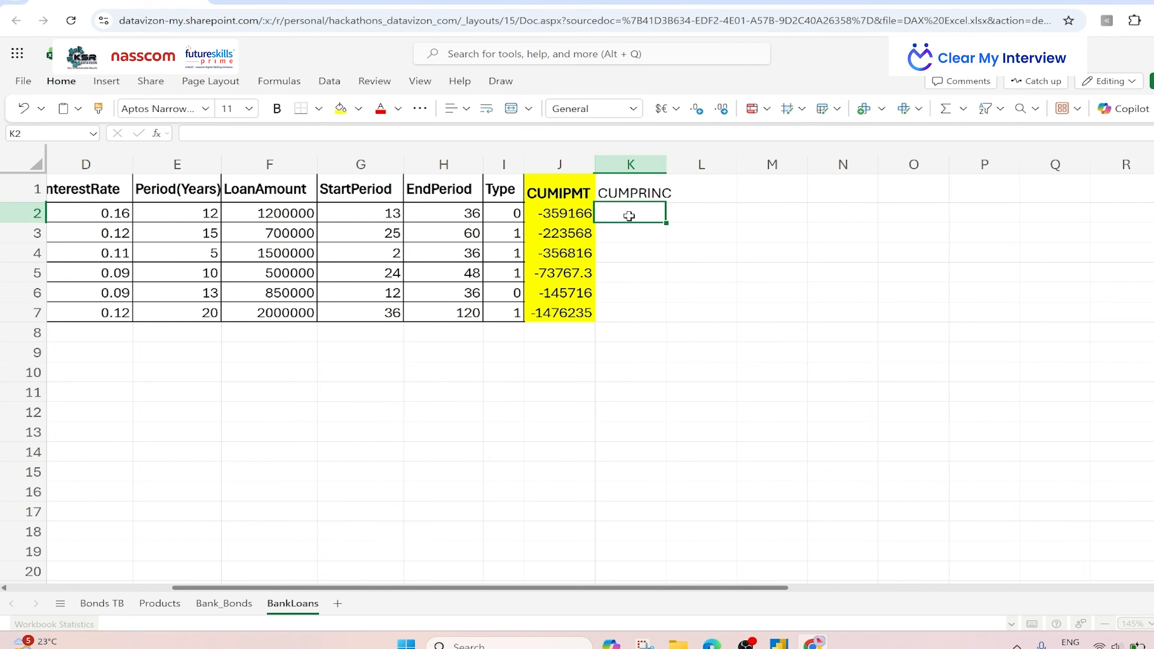
{"action": "type", "text": "=CUMPRIN"}
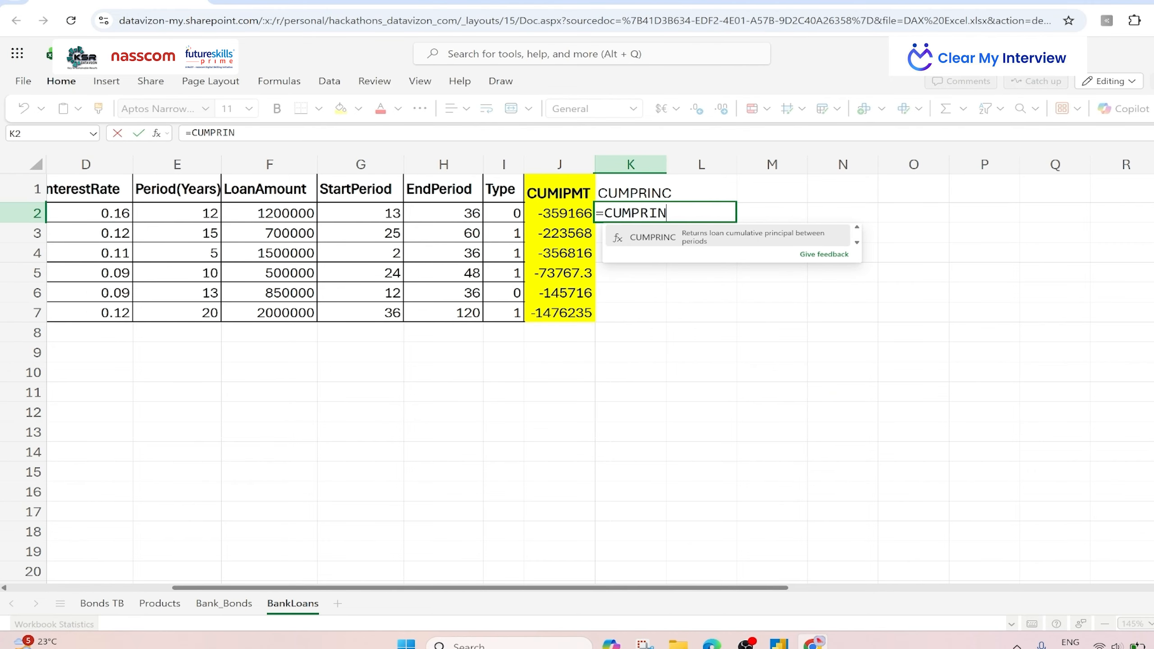
{"action": "type", "text": "C("}
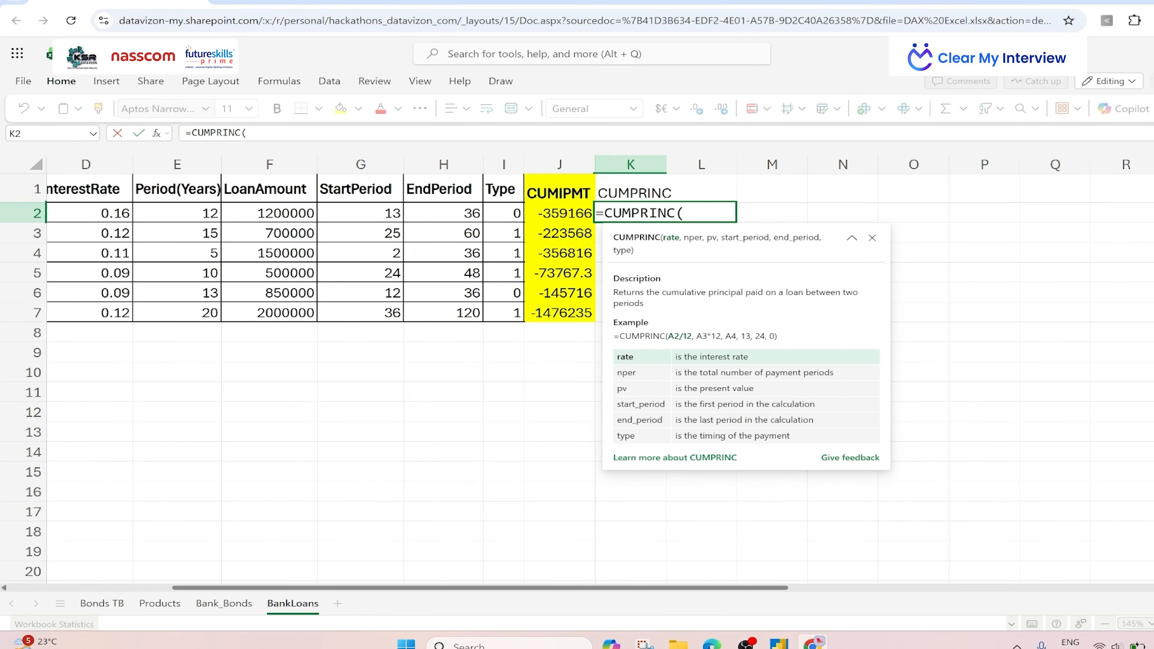
{"action": "left_click_drag", "start_coordinate": [534, 588], "coordinate": [411, 588]}
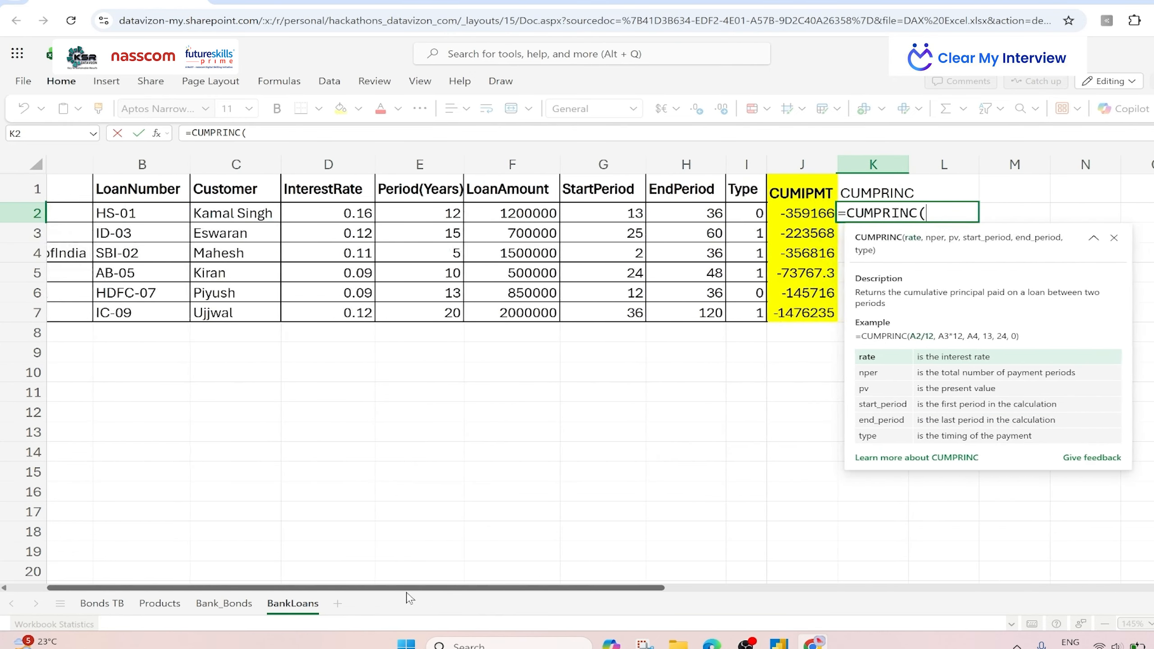
{"action": "left_click", "coordinate": [350, 215]}
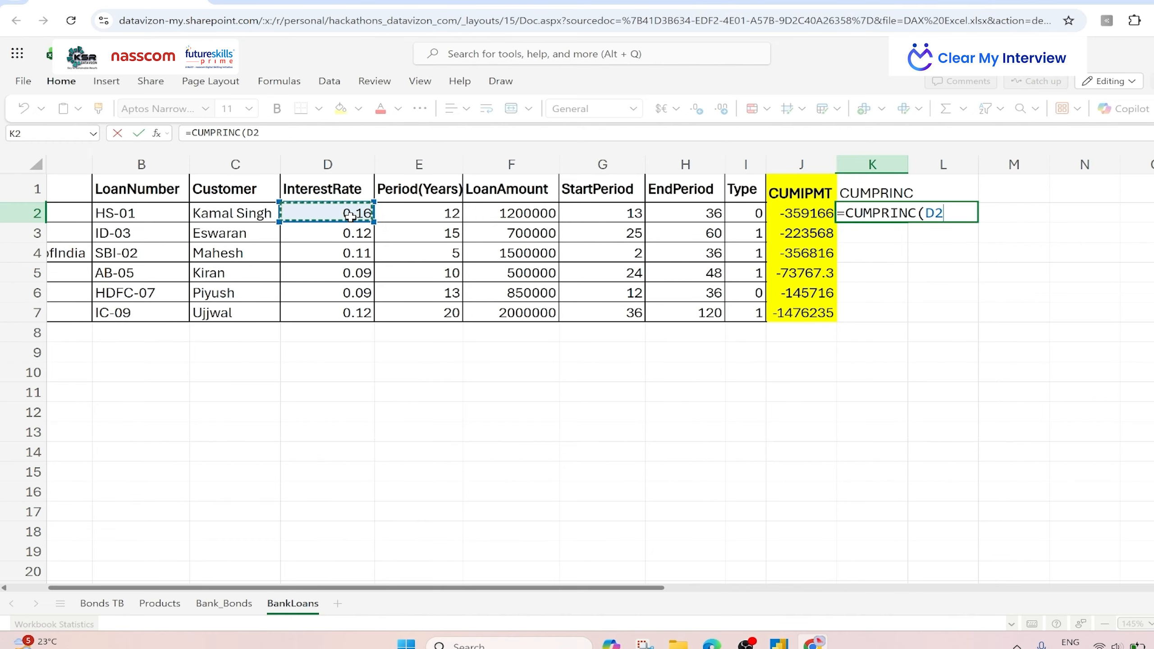
{"action": "type", "text": "/12,"}
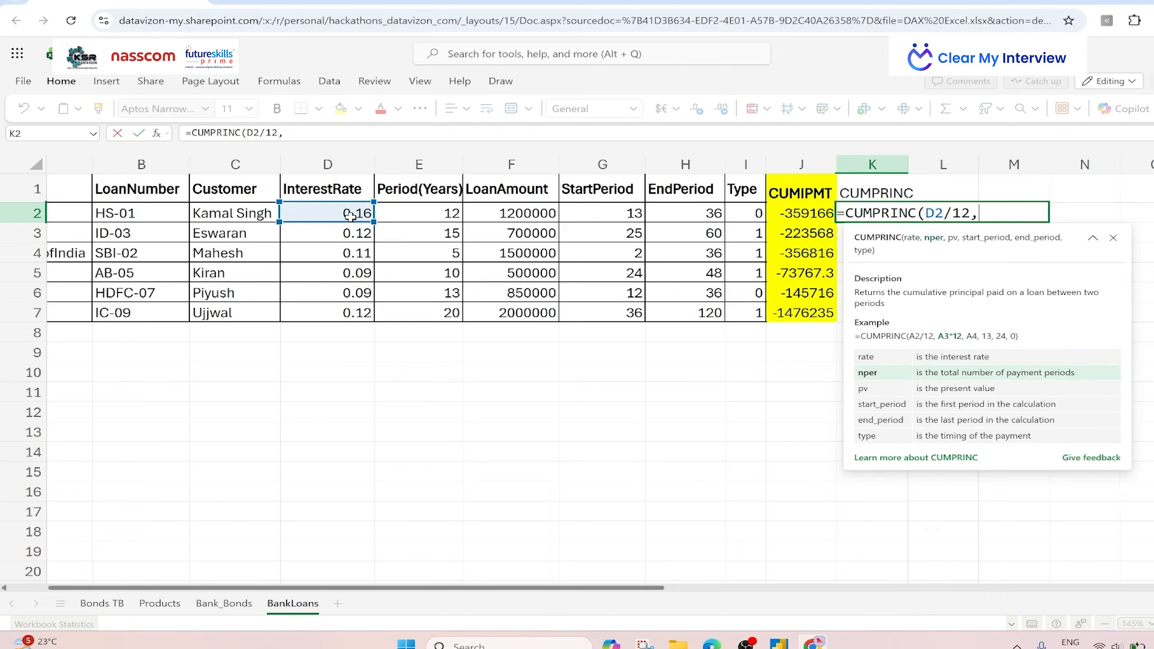
{"action": "left_click", "coordinate": [413, 214]}
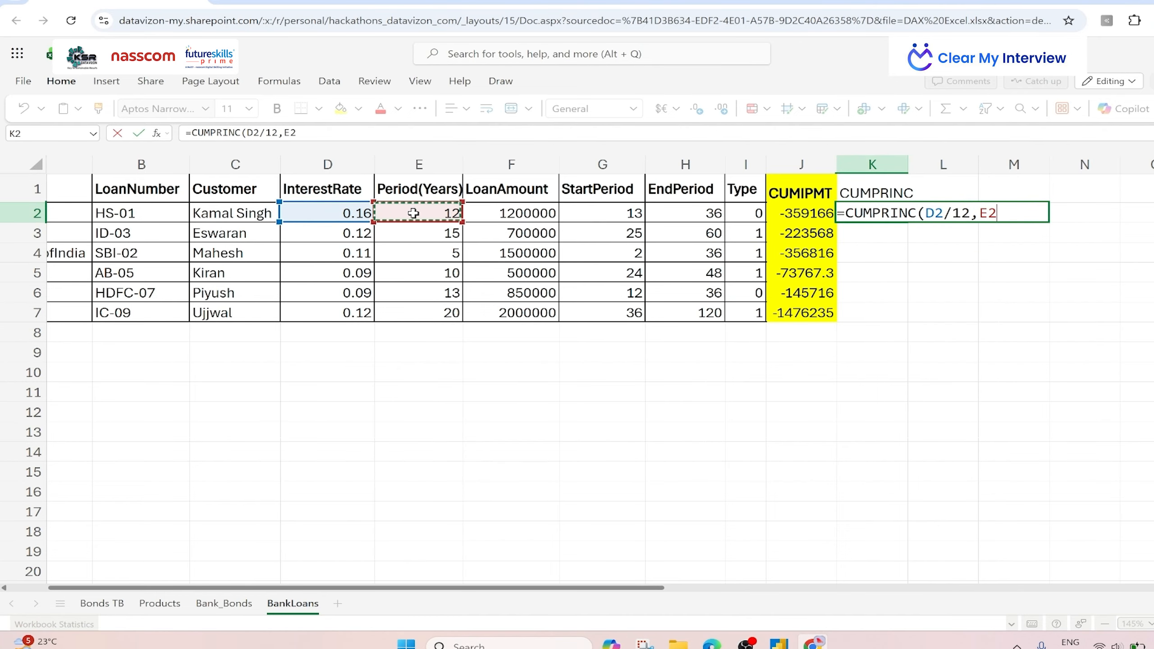
{"action": "type", "text": "*1"}
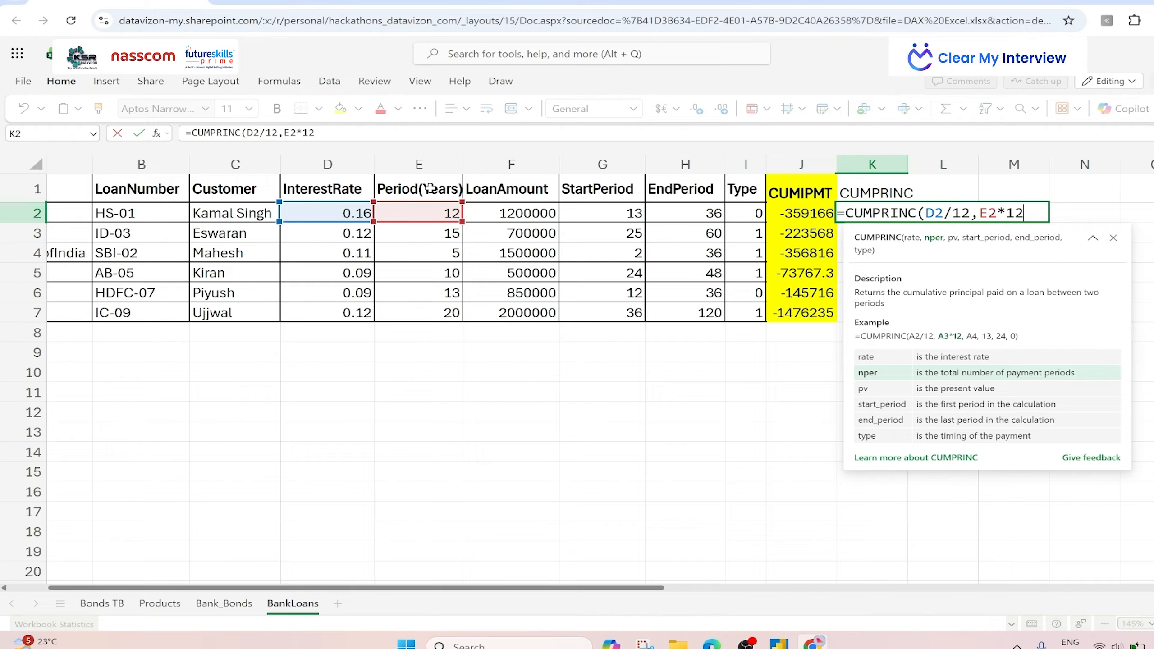
{"action": "type", "text": "2"}
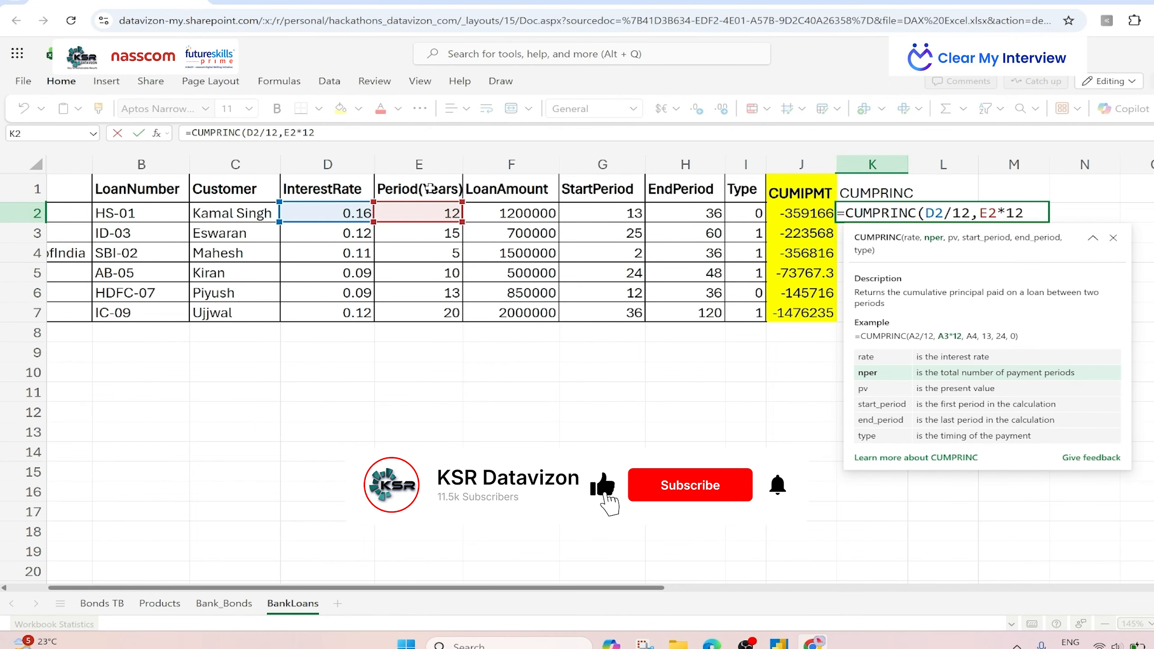
{"action": "type", "text": ","}
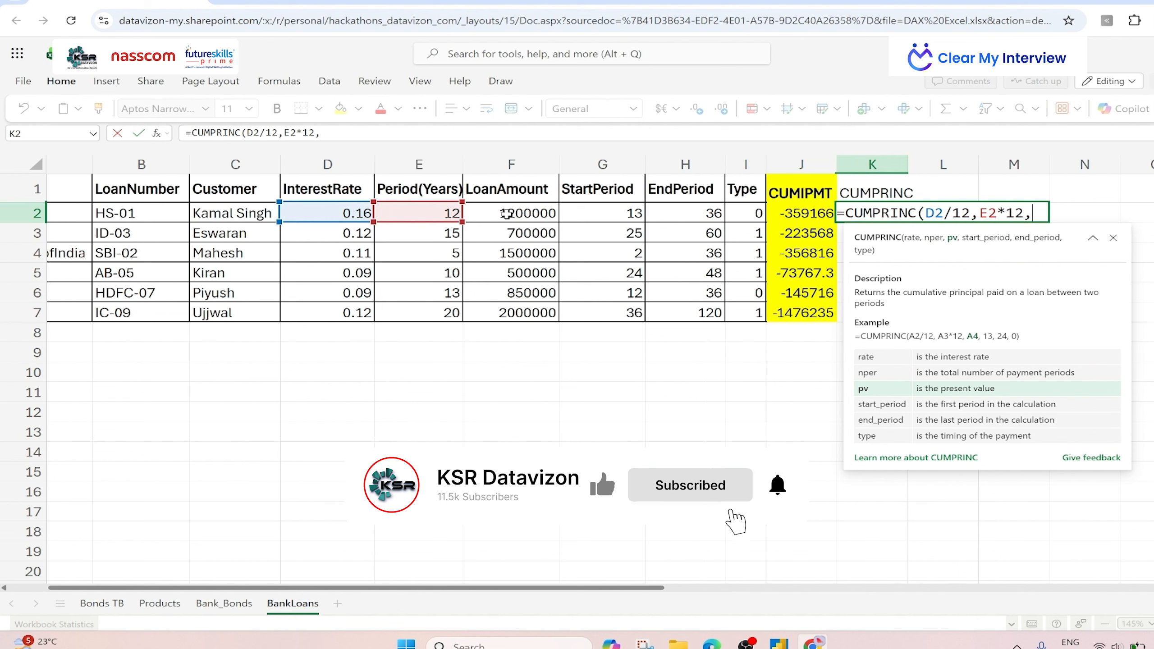
Complete the K2 formula with F2 as present value, G2 and H2 as start and end periods, and I2 as type.
{"action": "left_click", "coordinate": [507, 213]}
{"action": "type", "text": ","}
{"action": "left_click", "coordinate": [601, 214]}
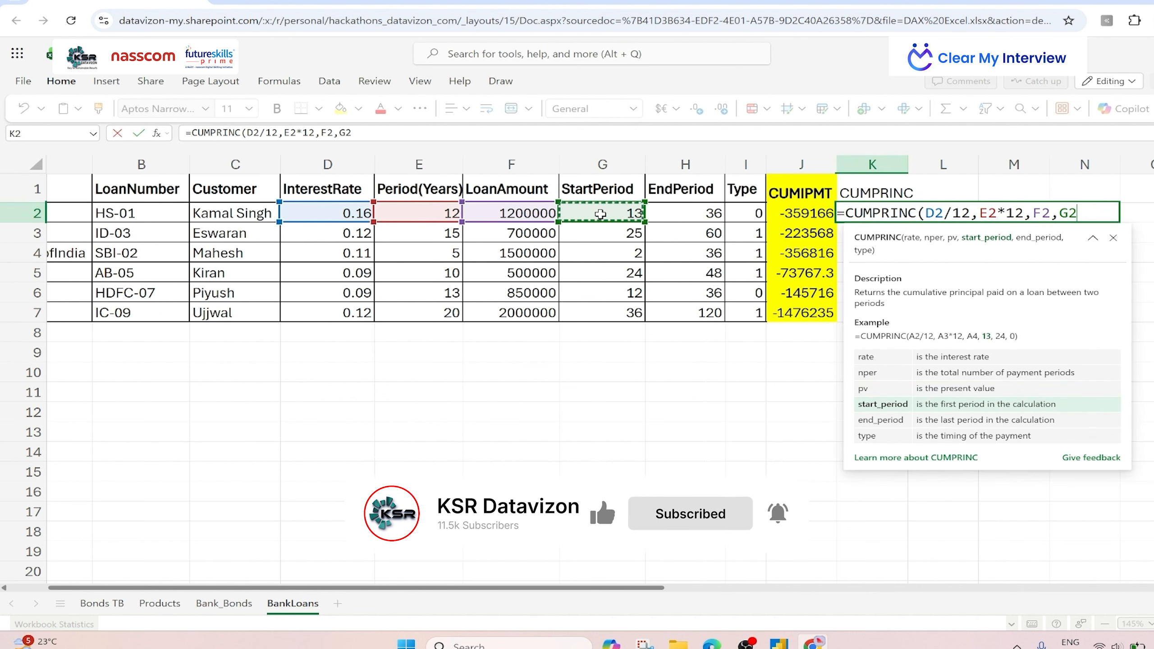
{"action": "type", "text": ","}
{"action": "left_click", "coordinate": [671, 212]}
{"action": "type", "text": ","}
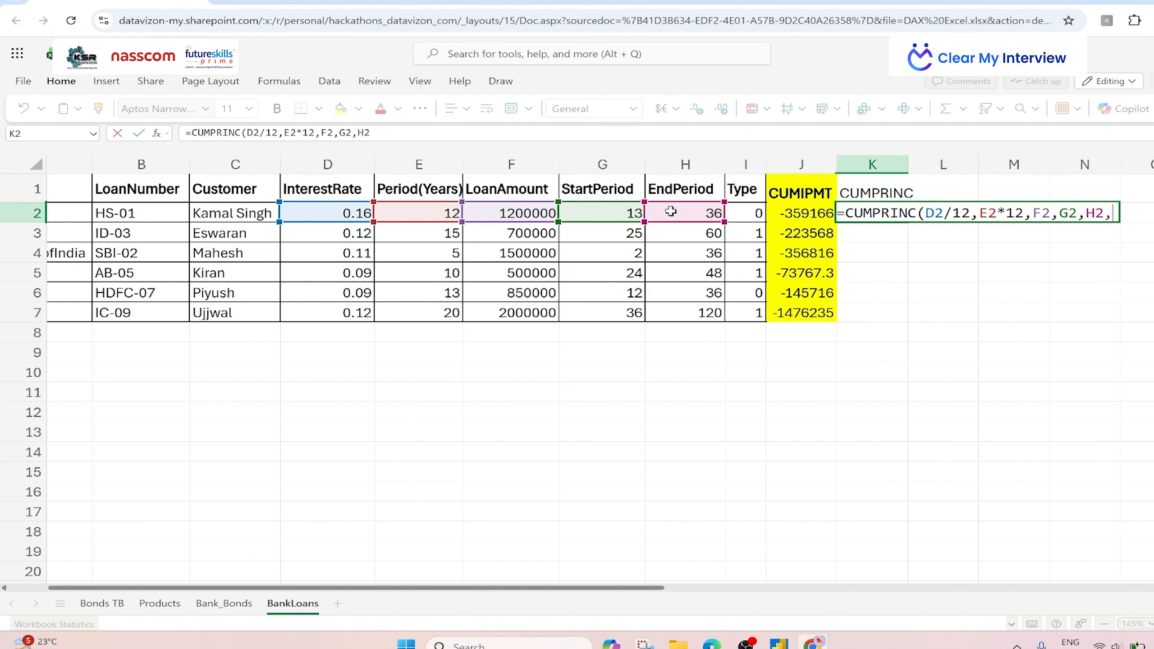
{"action": "left_click", "coordinate": [755, 211]}
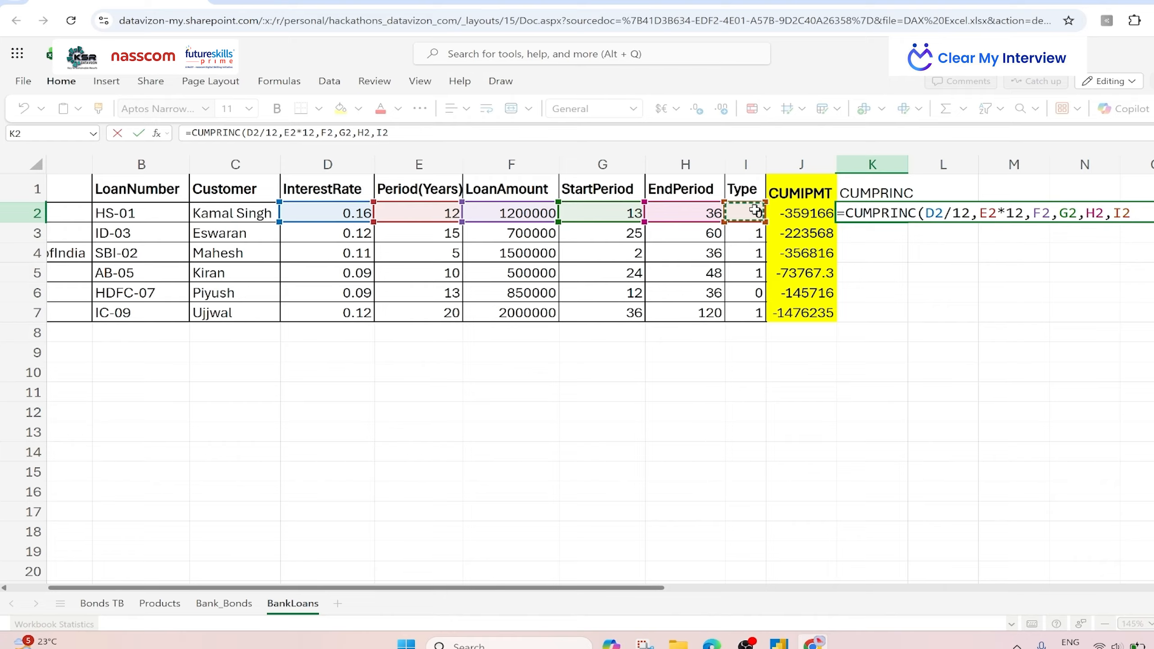
{"action": "type", "text": ")"}
{"action": "key", "text": "Return"}
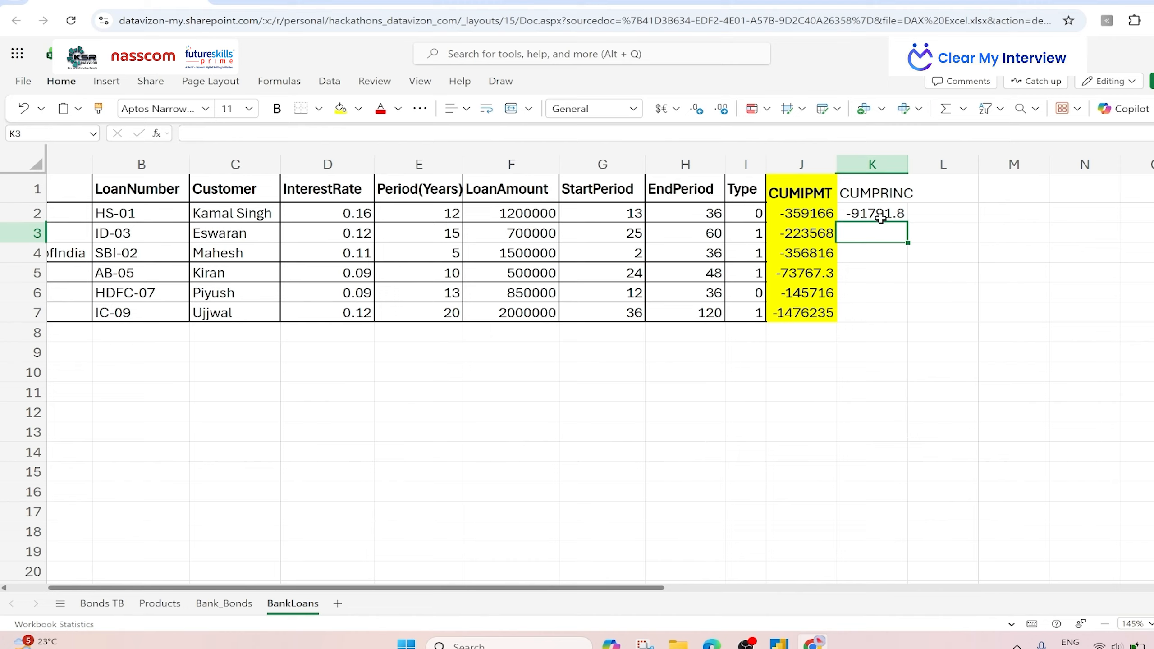
Copy the CUMPRINC formula from K2 into cells K3 through K7.
{"action": "left_click", "coordinate": [857, 217]}
{"action": "key", "text": "ctrl+c"}
{"action": "left_click_drag", "start_coordinate": [851, 233], "coordinate": [876, 316]}
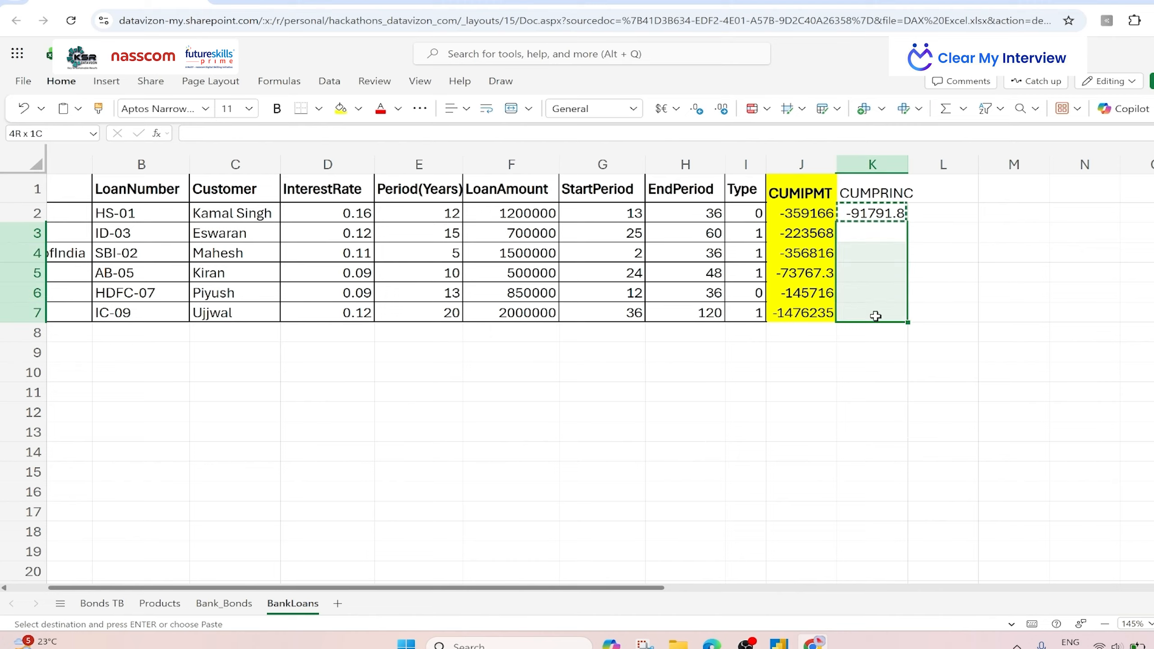
{"action": "key", "text": "ctrl+v"}
Make the CUMPRINC header in K1 bold and fill cells K1 through K7 with light green.
{"action": "left_click", "coordinate": [882, 195]}
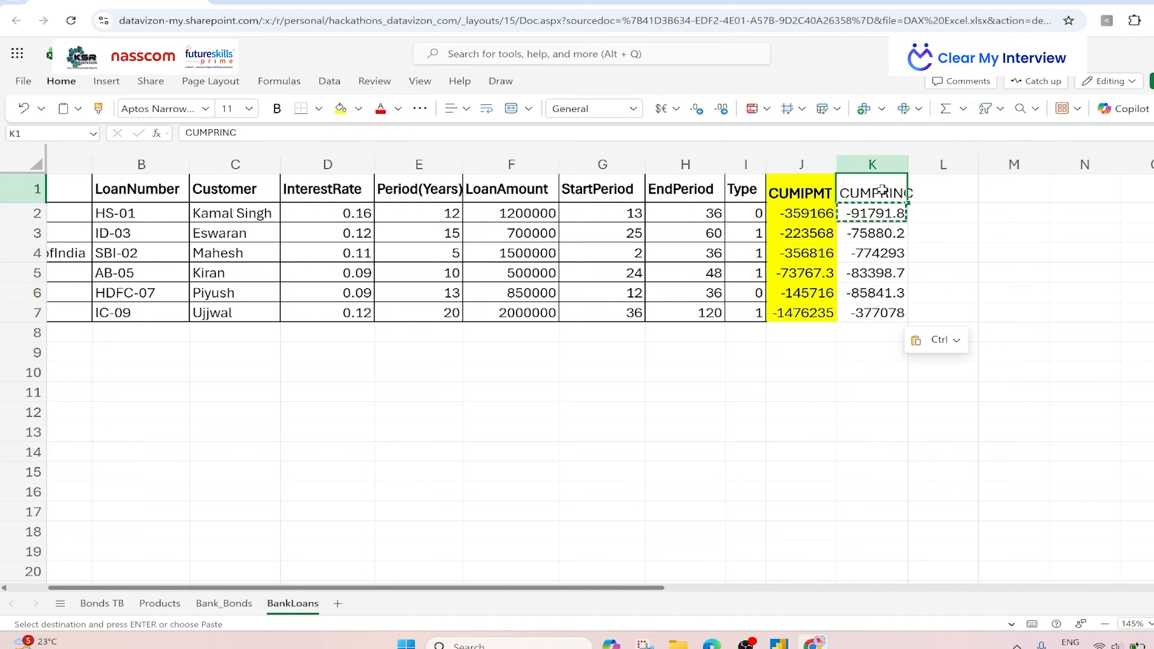
{"action": "key", "text": "ctrl+b"}
{"action": "left_click_drag", "start_coordinate": [884, 202], "coordinate": [881, 314]}
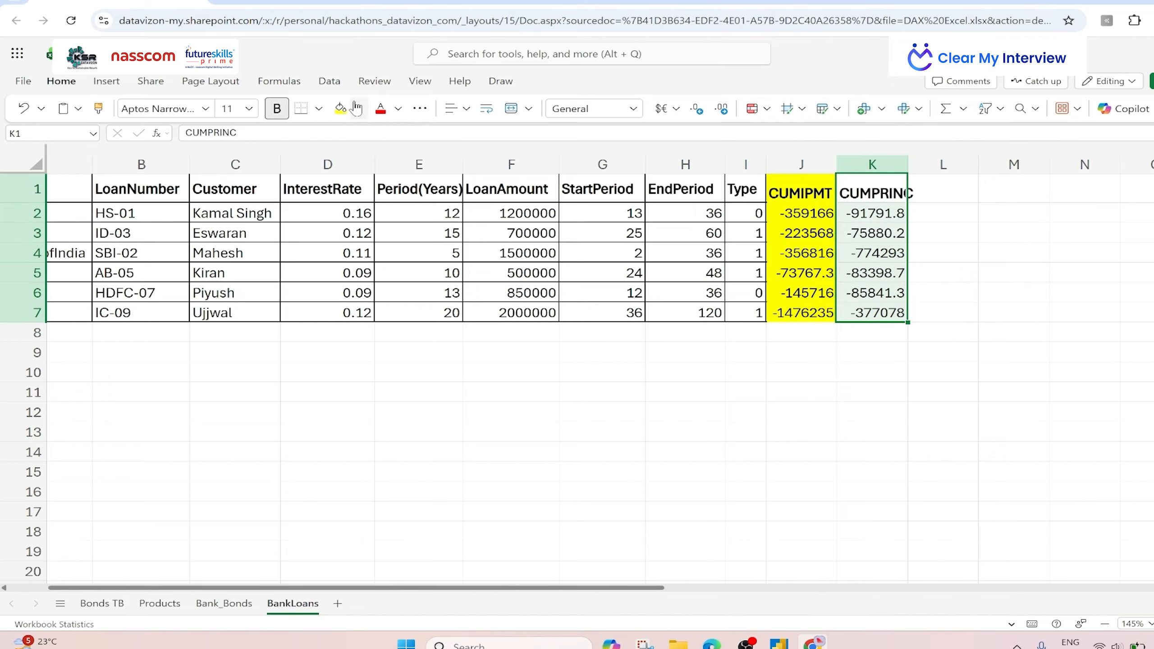
{"action": "left_click", "coordinate": [359, 110]}
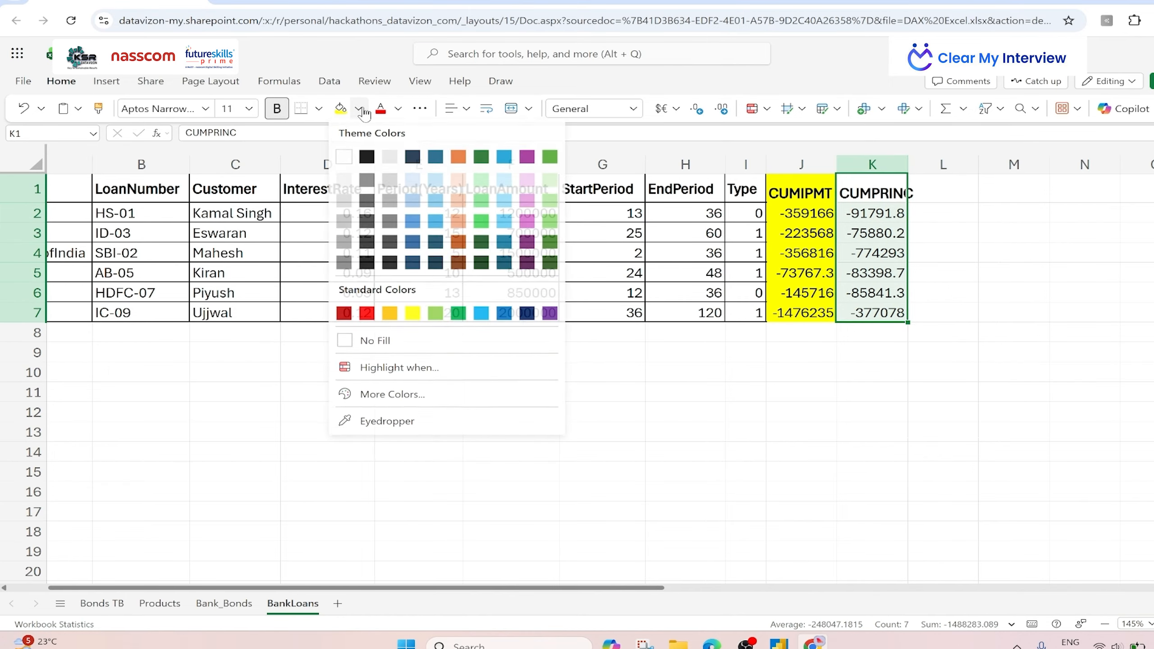
{"action": "left_click", "coordinate": [481, 182]}
{"action": "left_click", "coordinate": [881, 389]}
Widen column K to fit its header and show the values in K2 through K7 with two decimal places.
{"action": "left_click_drag", "start_coordinate": [909, 164], "coordinate": [926, 164]}
{"action": "left_click", "coordinate": [924, 371]}
{"action": "left_click_drag", "start_coordinate": [907, 214], "coordinate": [913, 309]}
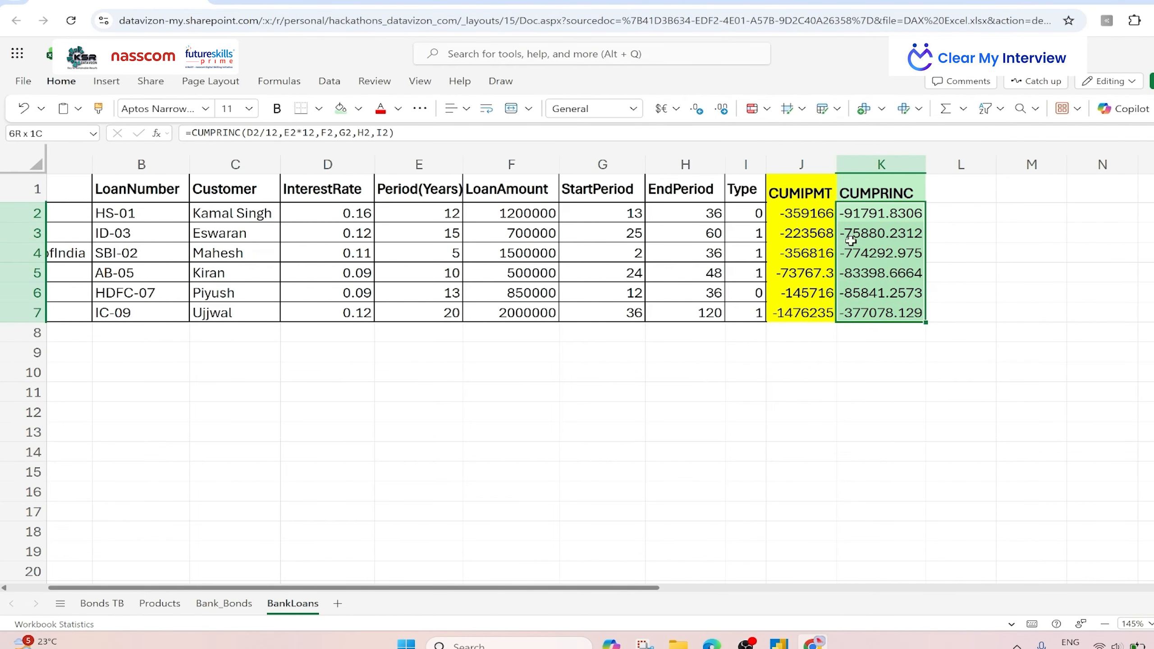
{"action": "left_click", "coordinate": [722, 110]}
{"action": "left_click", "coordinate": [697, 110]}
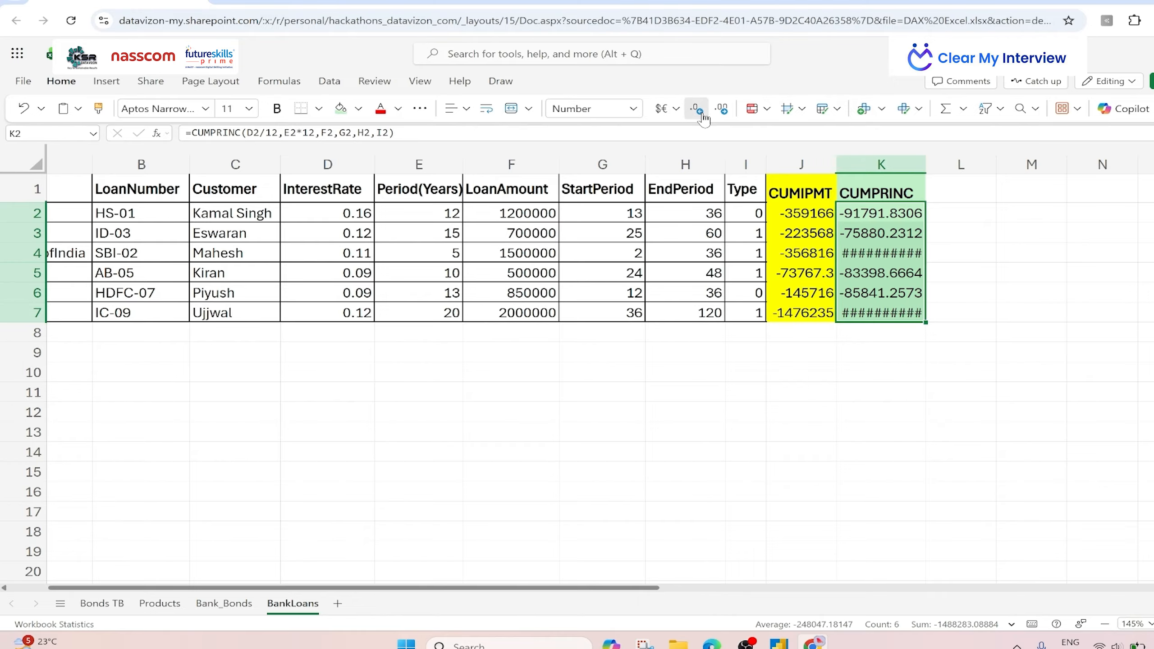
{"action": "left_click", "coordinate": [698, 110]}
{"action": "left_click", "coordinate": [697, 110]}
{"action": "left_click", "coordinate": [722, 110]}
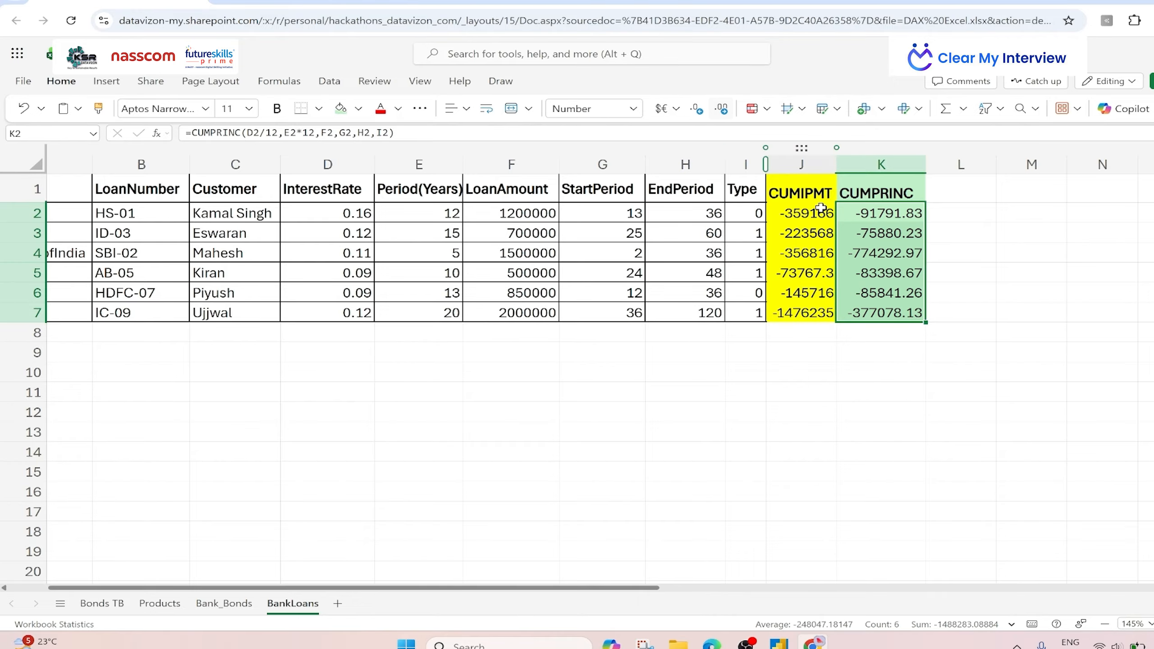
{"action": "left_click", "coordinate": [959, 423]}
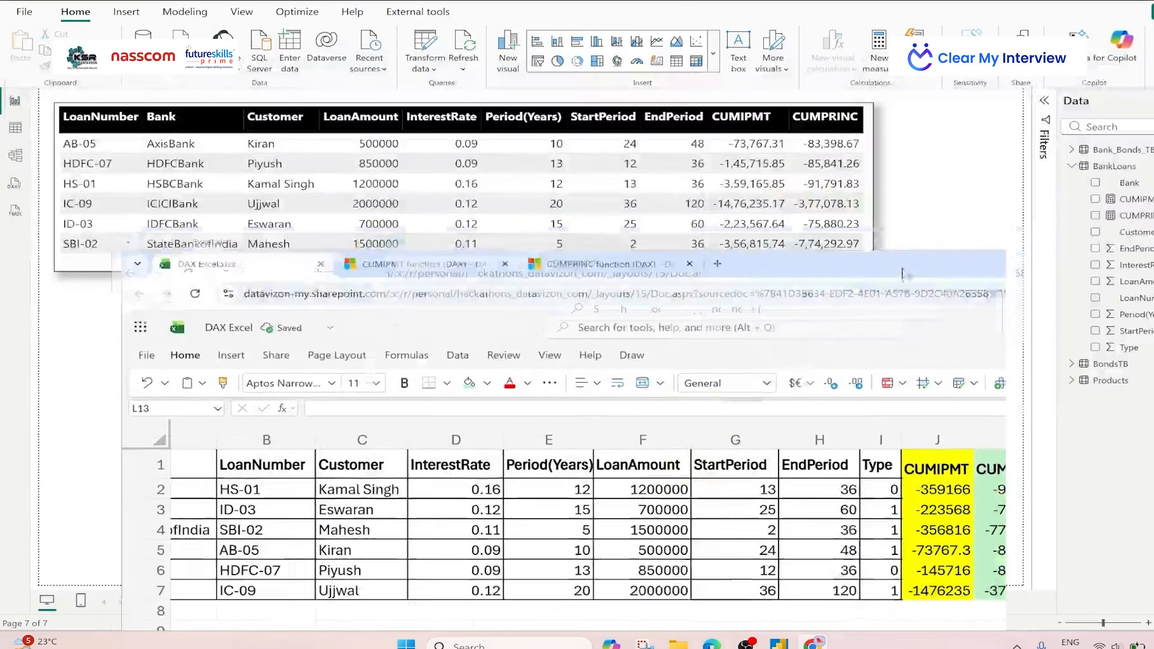
Place the restored workbook window below the Power BI loan table and widen it until the CUMIPMT and CUMPRINC columns both show.
{"action": "left_click_drag", "start_coordinate": [925, 2], "coordinate": [829, 284]}
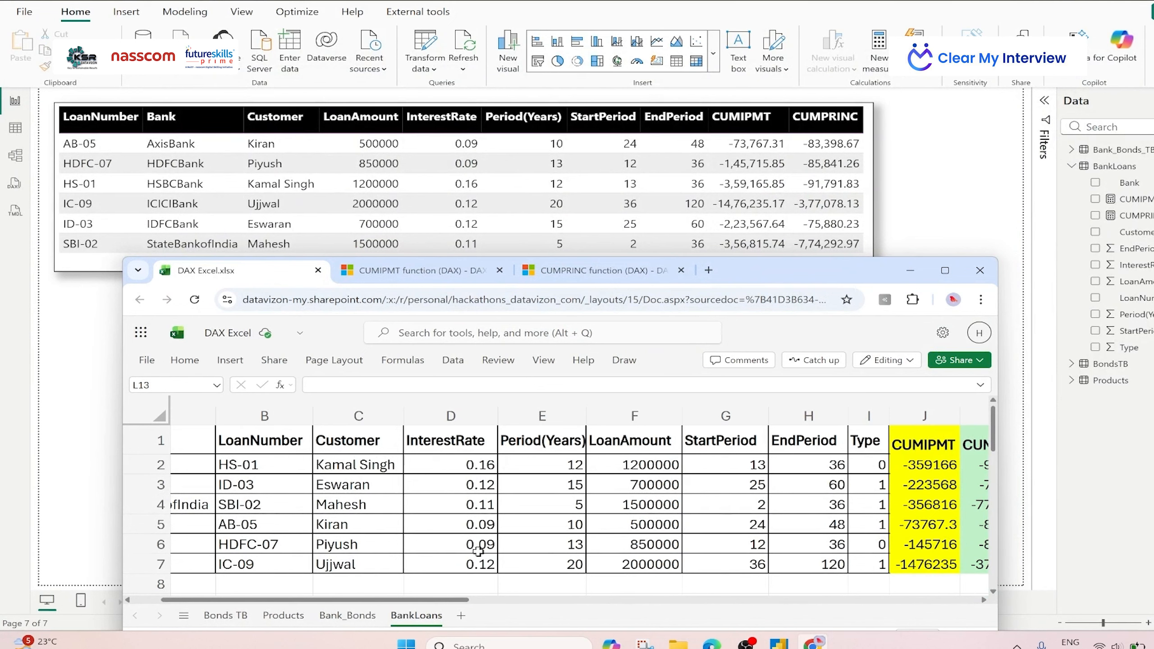
{"action": "left_click_drag", "start_coordinate": [451, 601], "coordinate": [466, 606]}
{"action": "left_click_drag", "start_coordinate": [1001, 498], "coordinate": [1066, 499]}
{"action": "left_click_drag", "start_coordinate": [528, 608], "coordinate": [523, 607]}
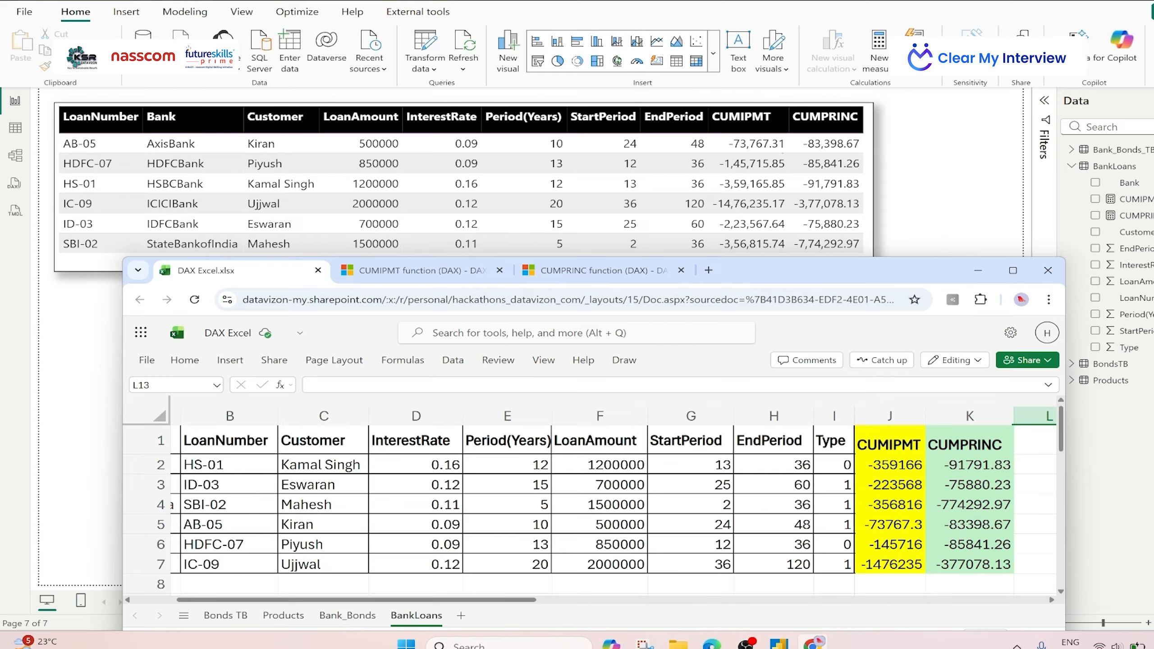
Compare each loan's CUMPRINC value in the report table with its worksheet row, linking them with red arrows, and clear the markings.
{"action": "left_click_drag", "start_coordinate": [309, 522], "coordinate": [482, 425]}
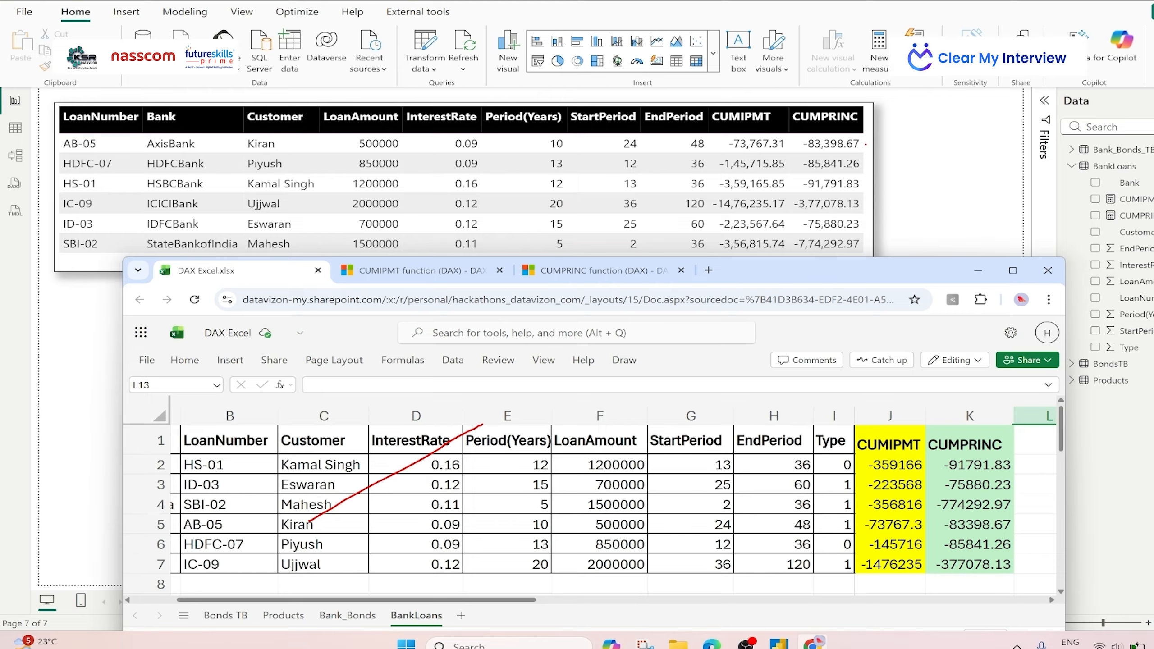
{"action": "mouse_move", "coordinate": [866, 145]}
{"action": "left_mouse_down"}
{"action": "mouse_move", "coordinate": [1022, 202]}
{"action": "mouse_move", "coordinate": [1042, 355]}
{"action": "mouse_move", "coordinate": [1027, 518]}
{"action": "left_mouse_up"}
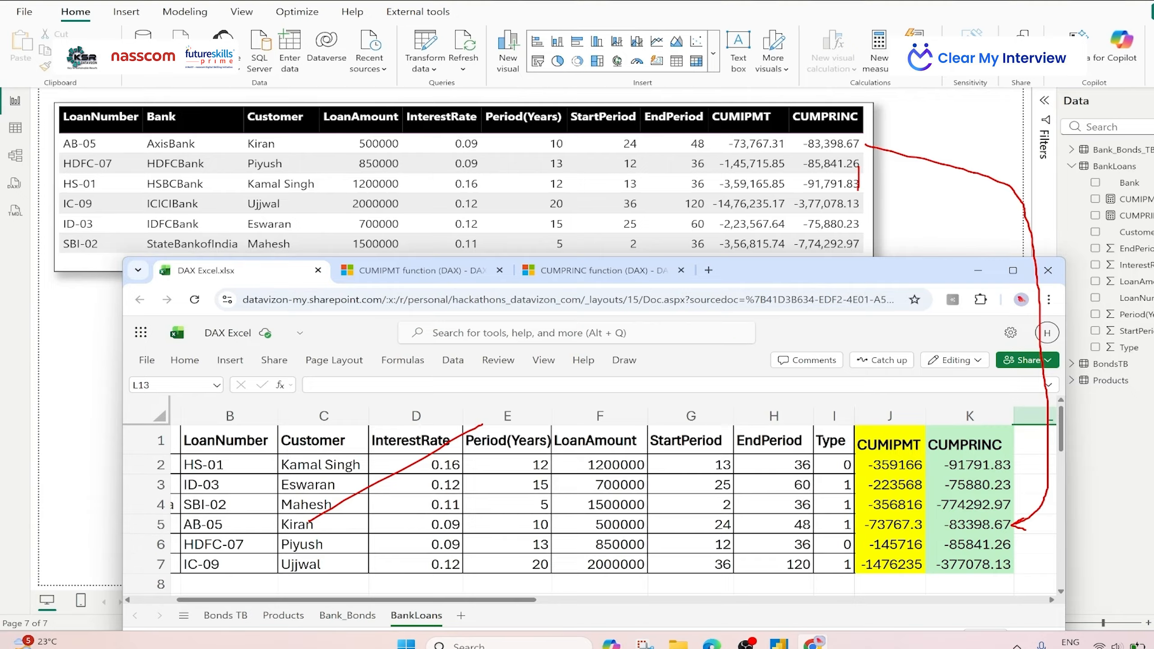
{"action": "left_click_drag", "start_coordinate": [859, 190], "coordinate": [887, 466]}
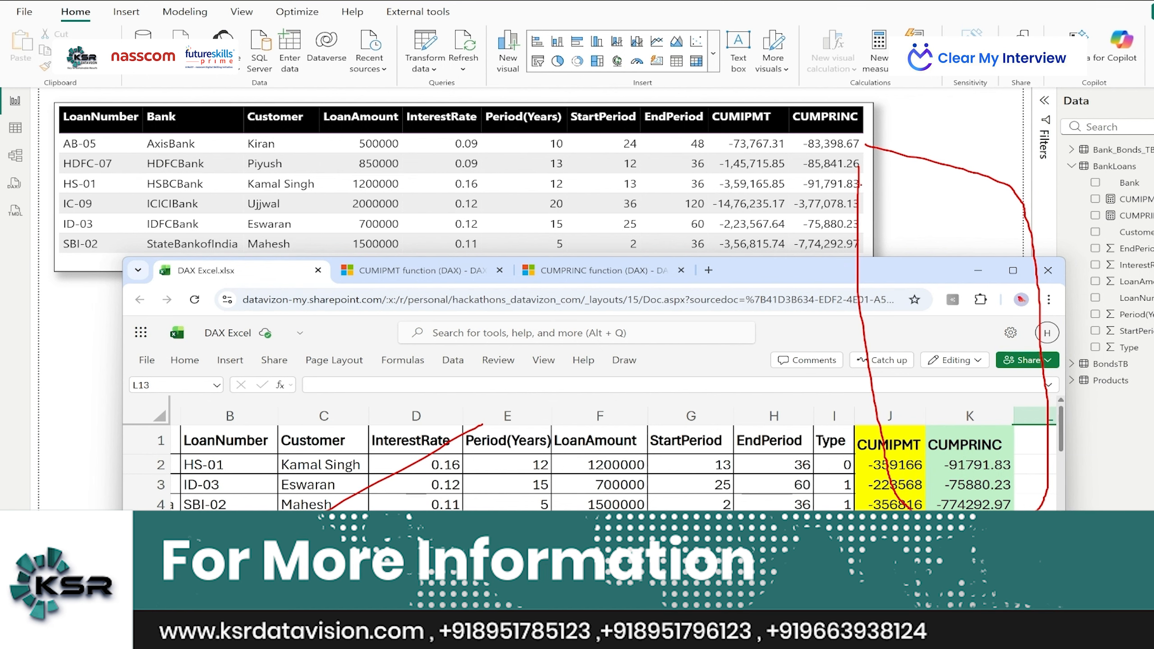
{"action": "mouse_move", "coordinate": [883, 215]}
{"action": "left_mouse_down"}
{"action": "mouse_move", "coordinate": [972, 356]}
{"action": "mouse_move", "coordinate": [1014, 468]}
{"action": "left_mouse_up"}
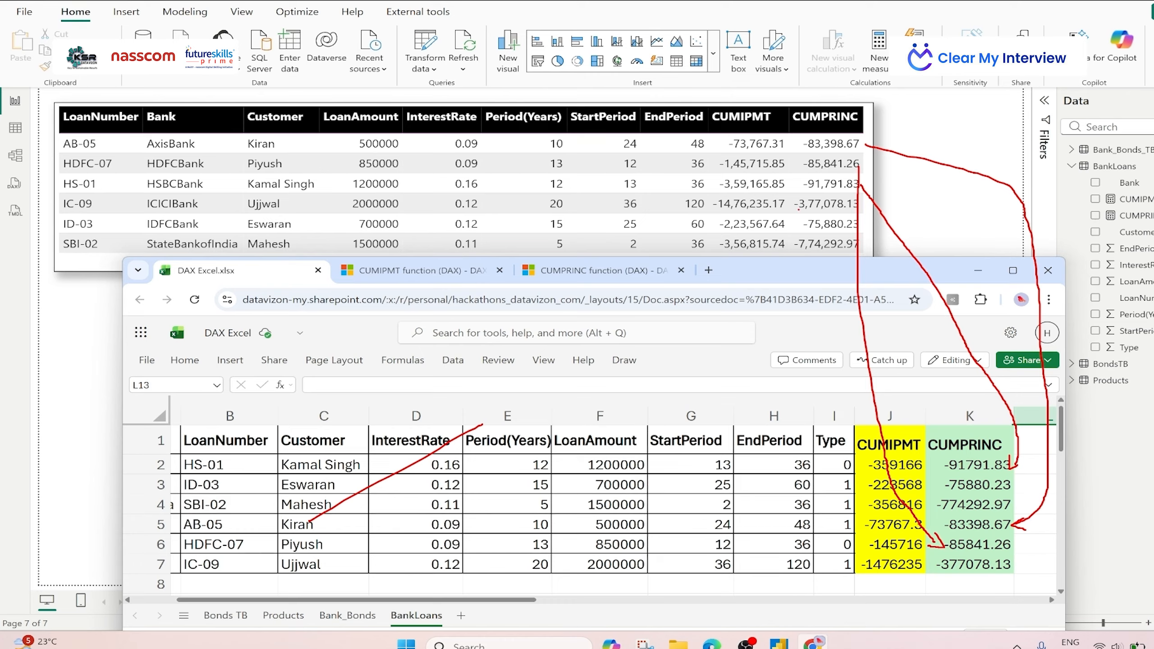
{"action": "mouse_move", "coordinate": [799, 207]}
{"action": "left_mouse_down"}
{"action": "mouse_move", "coordinate": [775, 384]}
{"action": "mouse_move", "coordinate": [838, 482]}
{"action": "mouse_move", "coordinate": [917, 569]}
{"action": "left_mouse_up"}
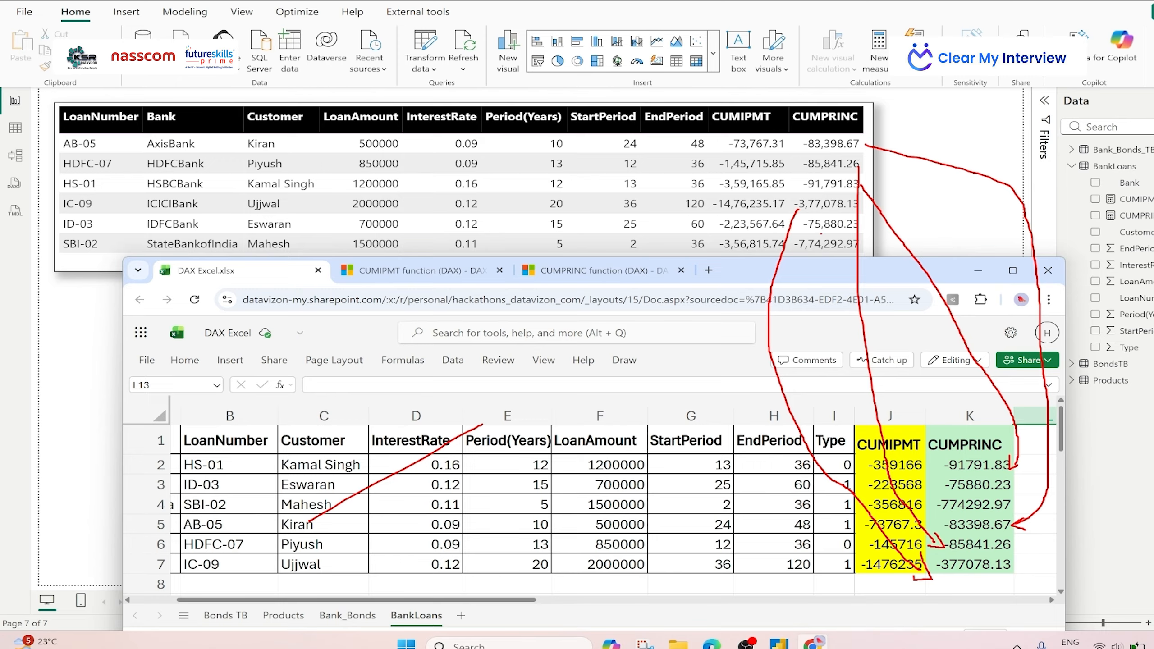
{"action": "mouse_move", "coordinate": [859, 230]}
{"action": "left_mouse_down"}
{"action": "mouse_move", "coordinate": [946, 384]}
{"action": "mouse_move", "coordinate": [943, 486]}
{"action": "left_mouse_up"}
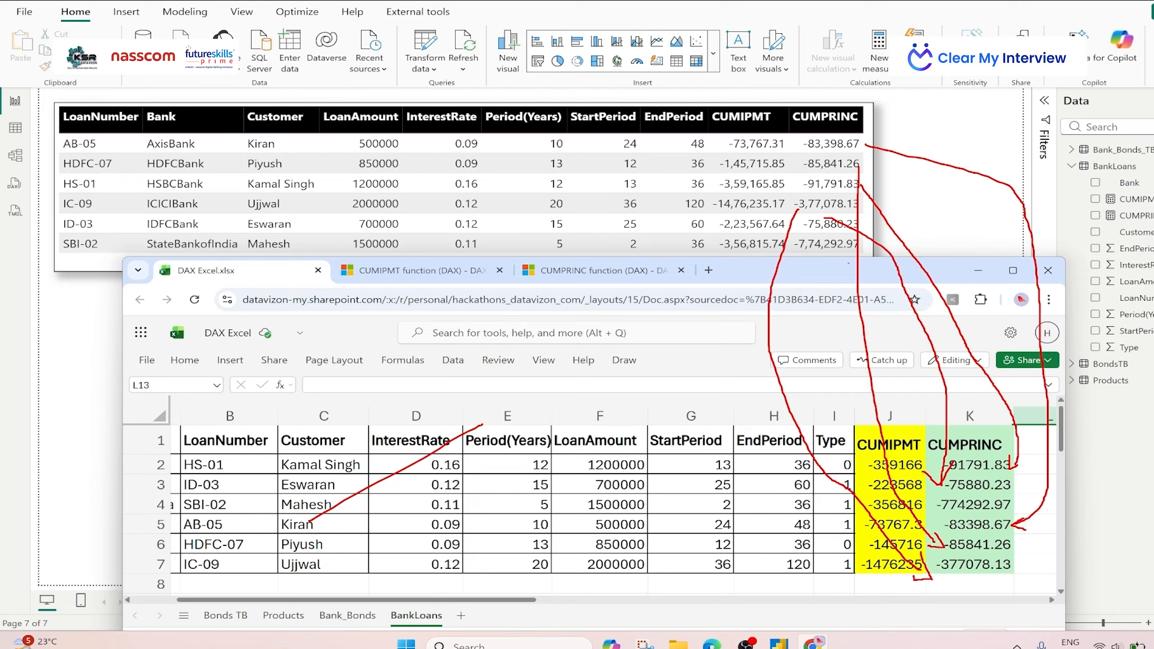
{"action": "left_click_drag", "start_coordinate": [826, 247], "coordinate": [926, 456]}
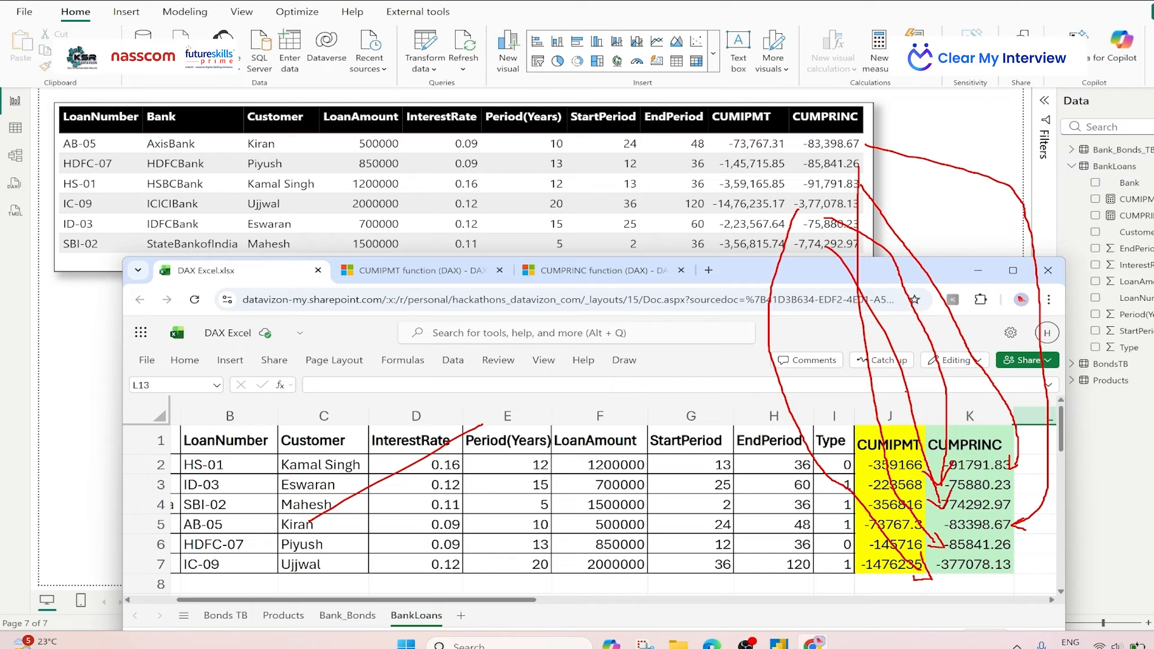
{"action": "mouse_move", "coordinate": [746, 294]}
{"action": "left_mouse_down"}
{"action": "mouse_move", "coordinate": [803, 333]}
{"action": "mouse_move", "coordinate": [998, 172]}
{"action": "left_mouse_up"}
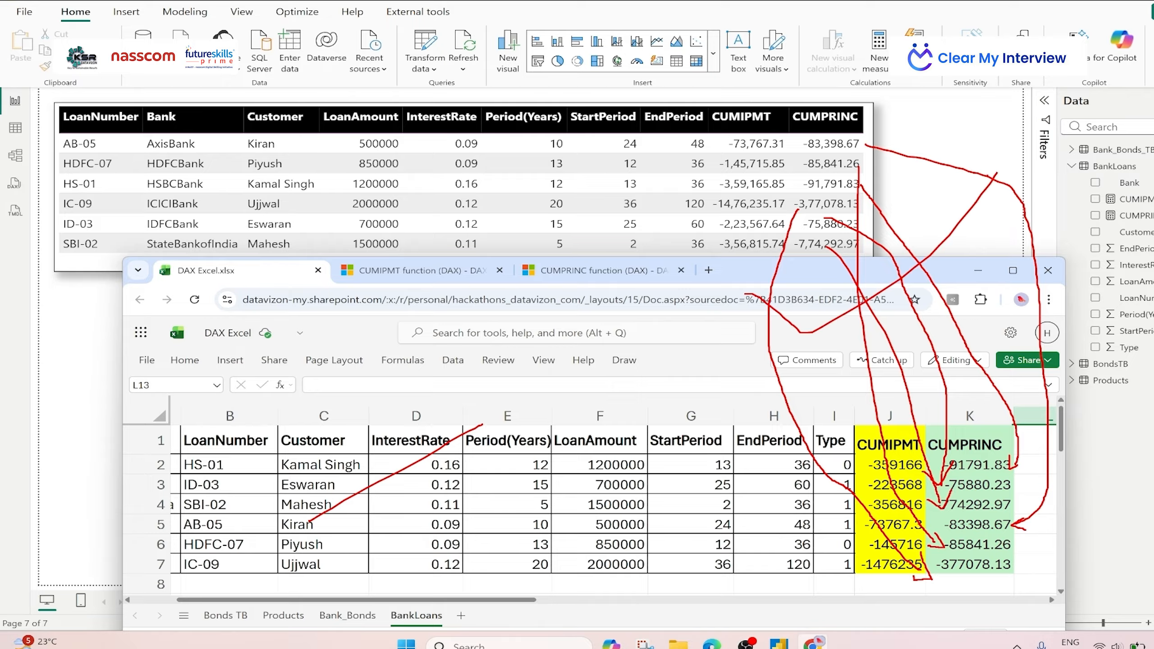
{"action": "key", "text": "Escape"}
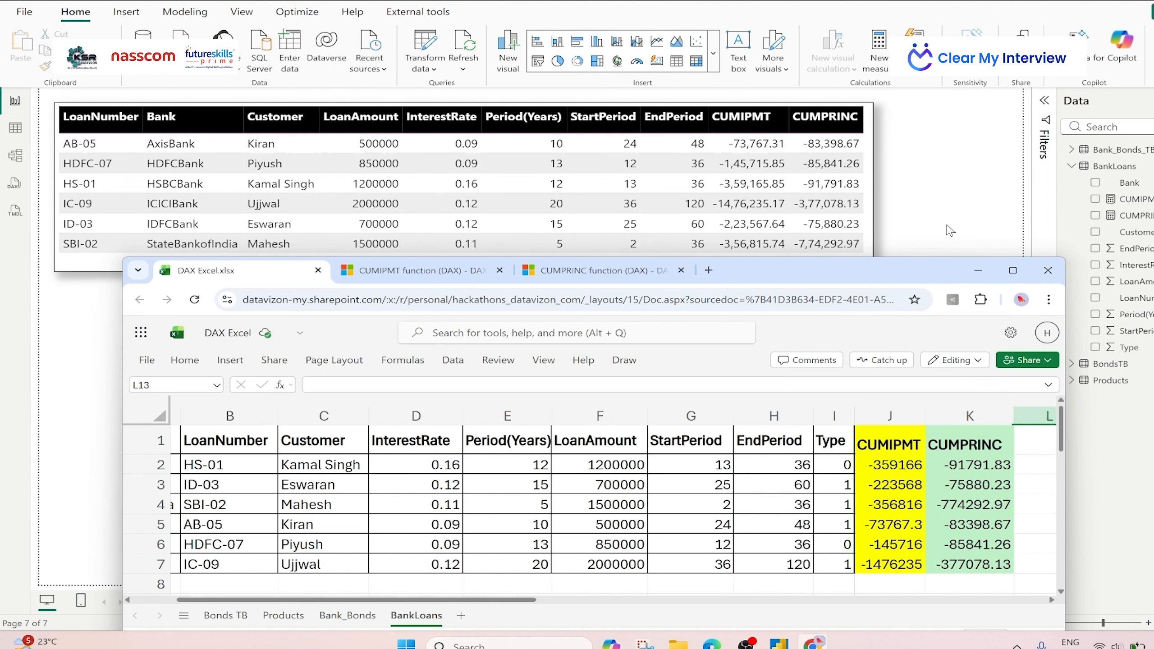
Minimize the workbook window to return to Power BI and open the report page K.
{"action": "left_click", "coordinate": [978, 274]}
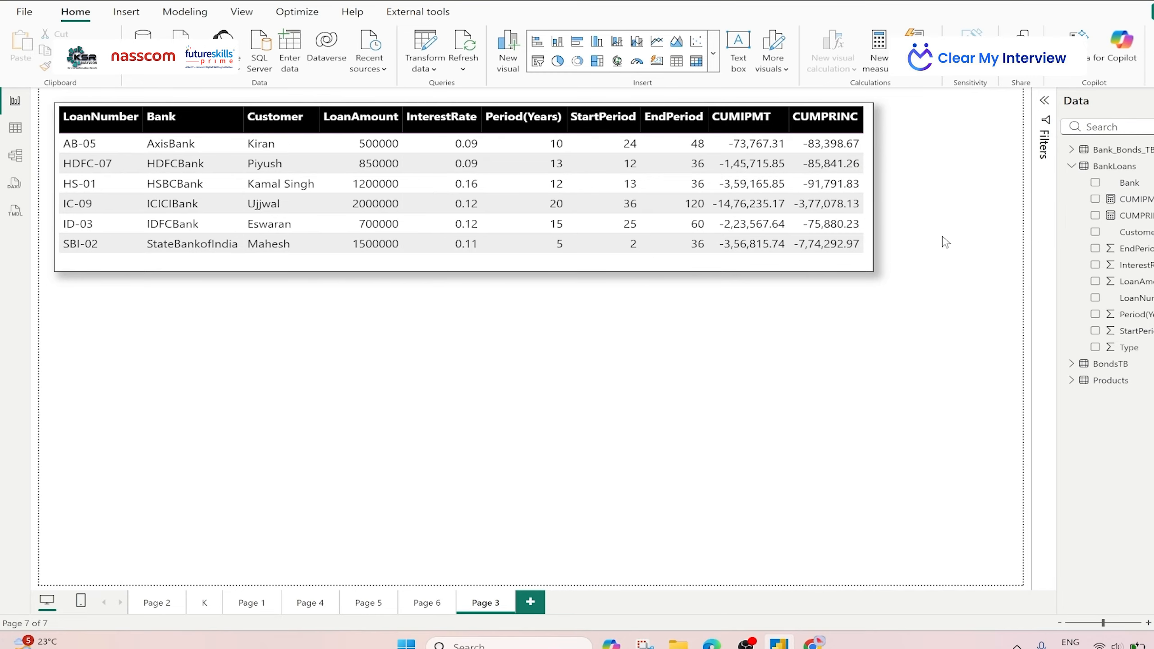
{"action": "left_click", "coordinate": [207, 606]}
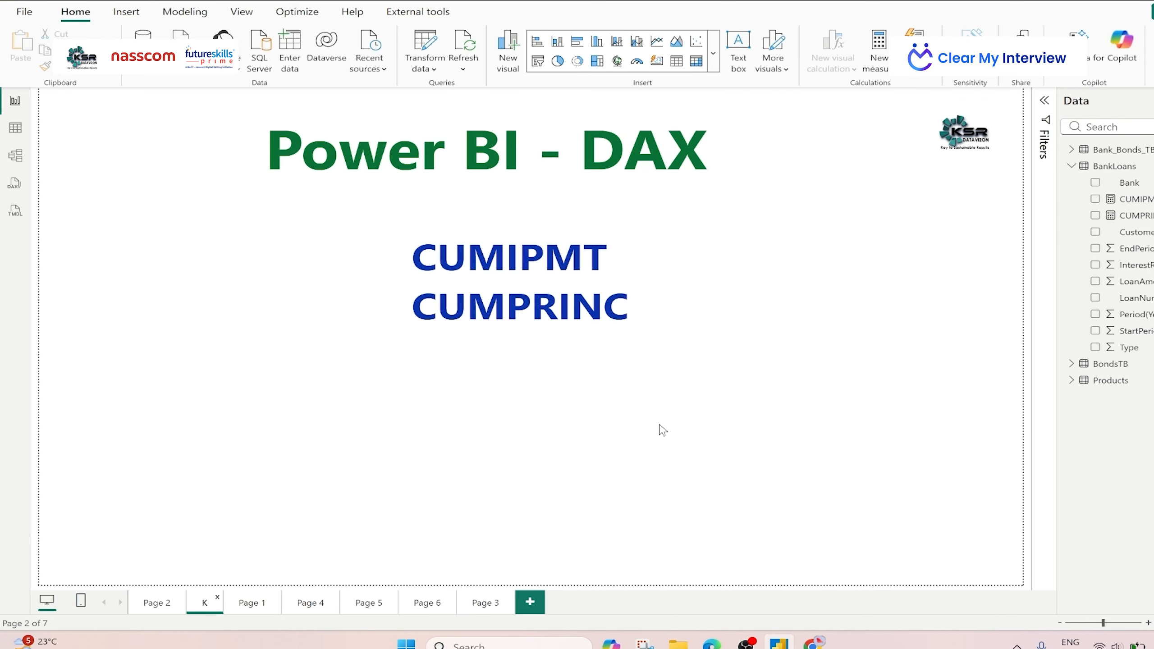